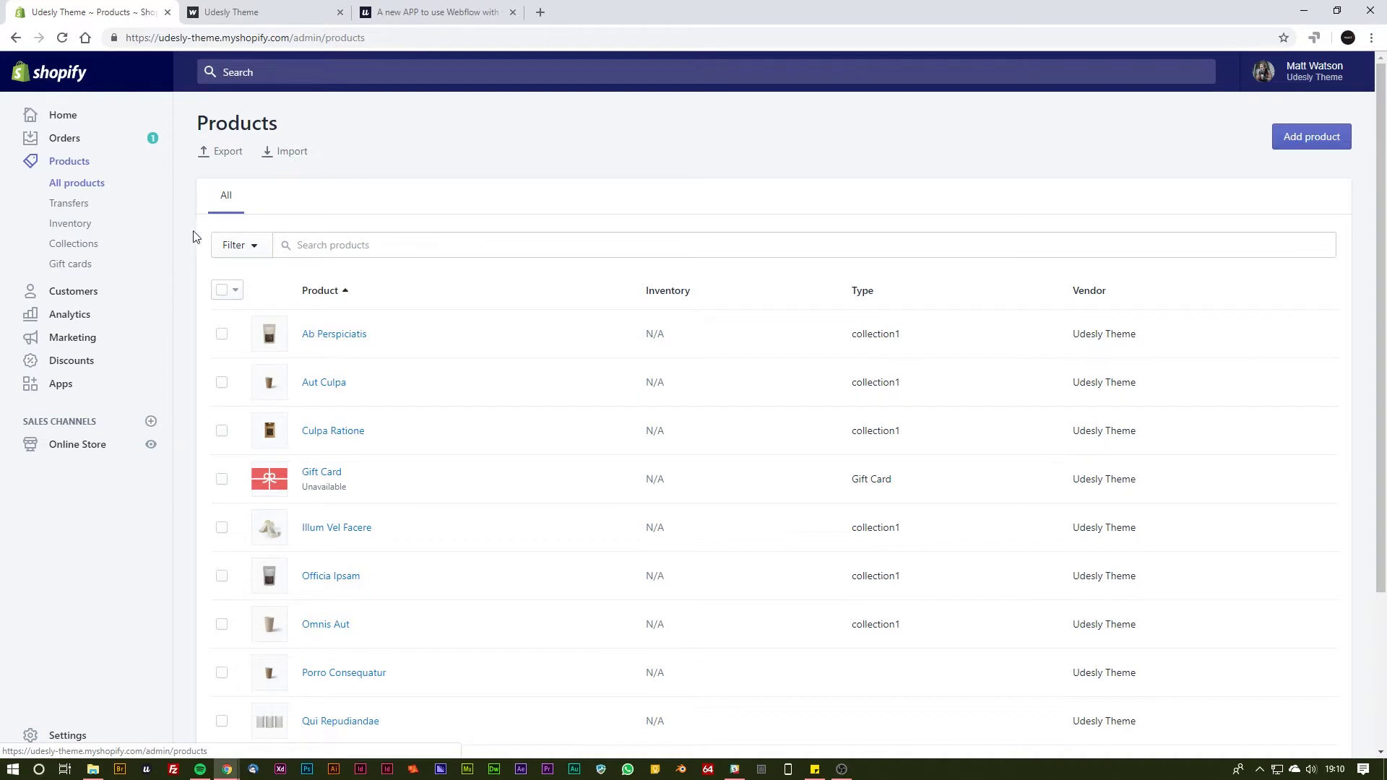
Review the three steps for creating a Shopify theme in Webflow on the Udesly webflow-to-shopify page.
key("ctrl+3")
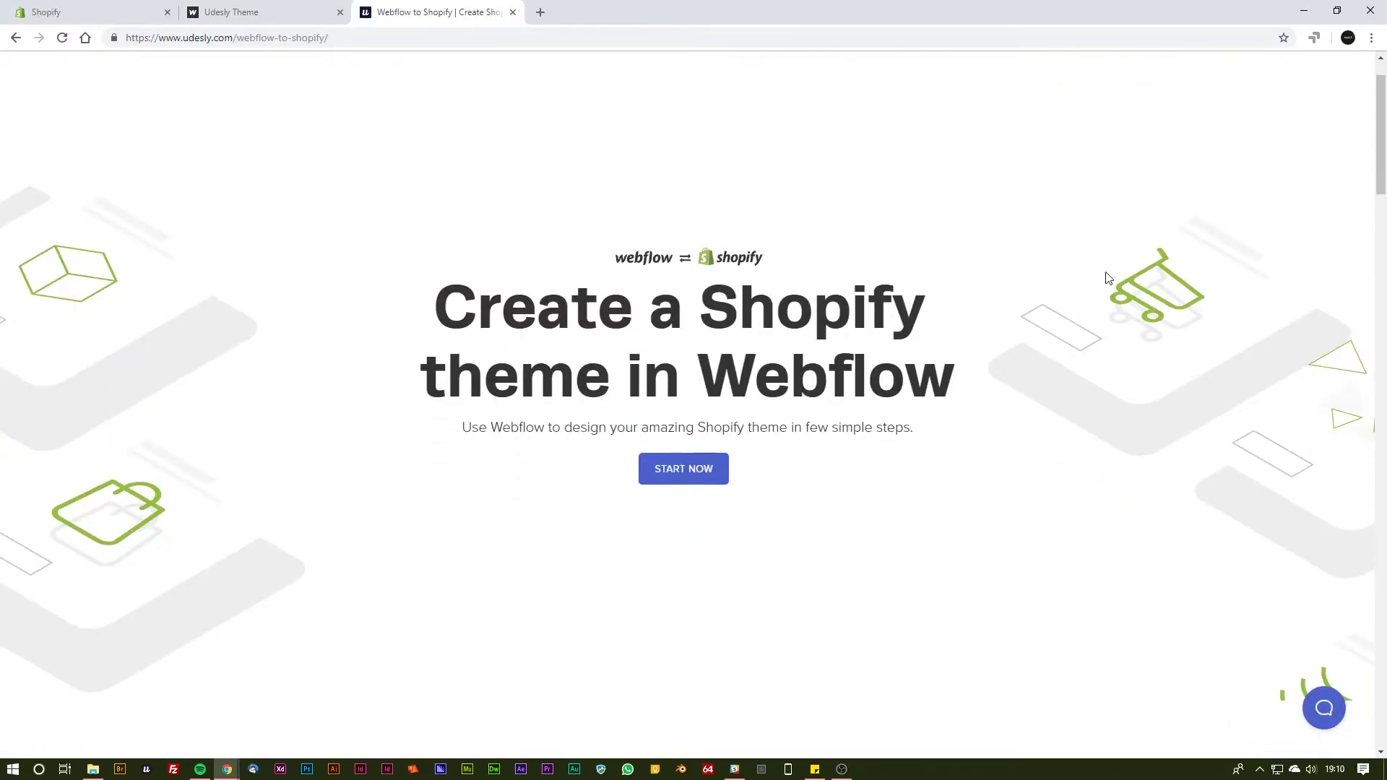
scroll(1098, 260, "down", 8)
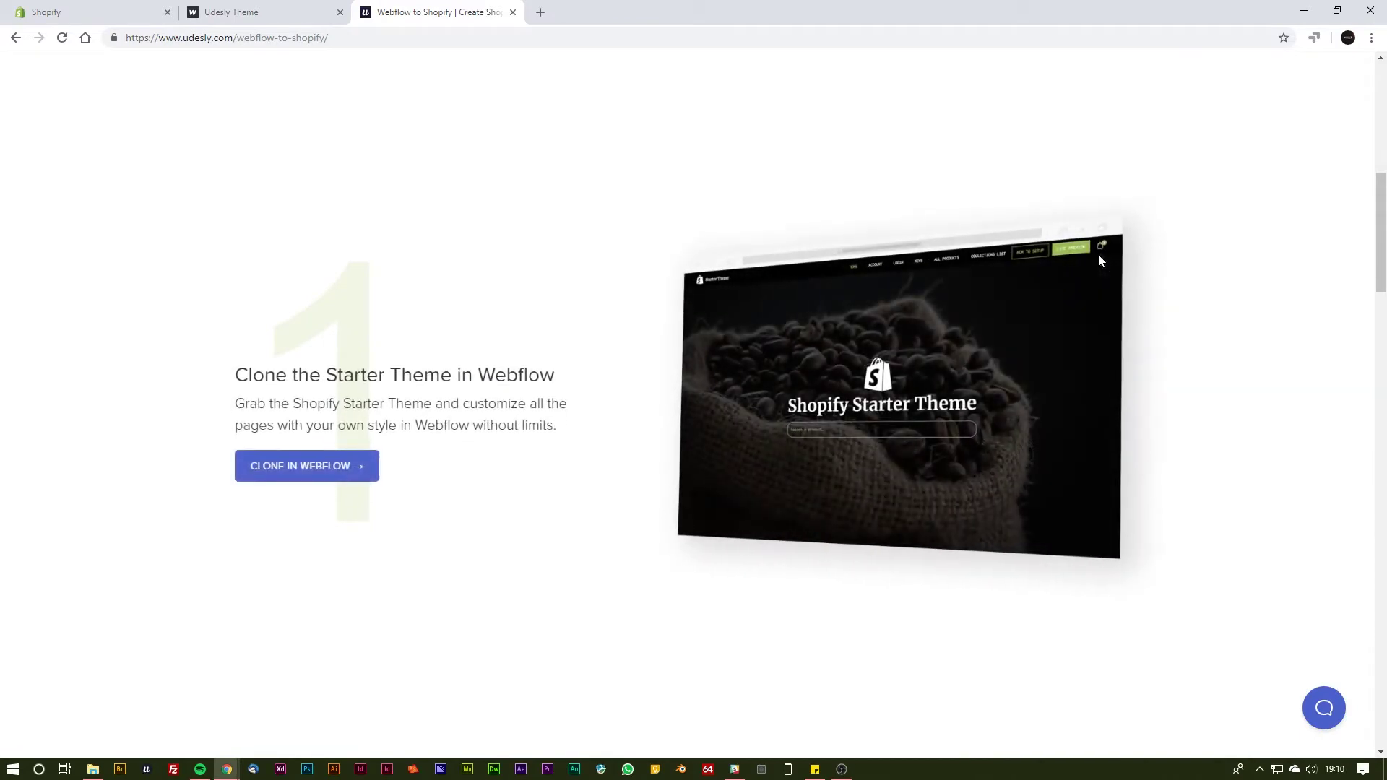
scroll(1098, 254, "down", 8)
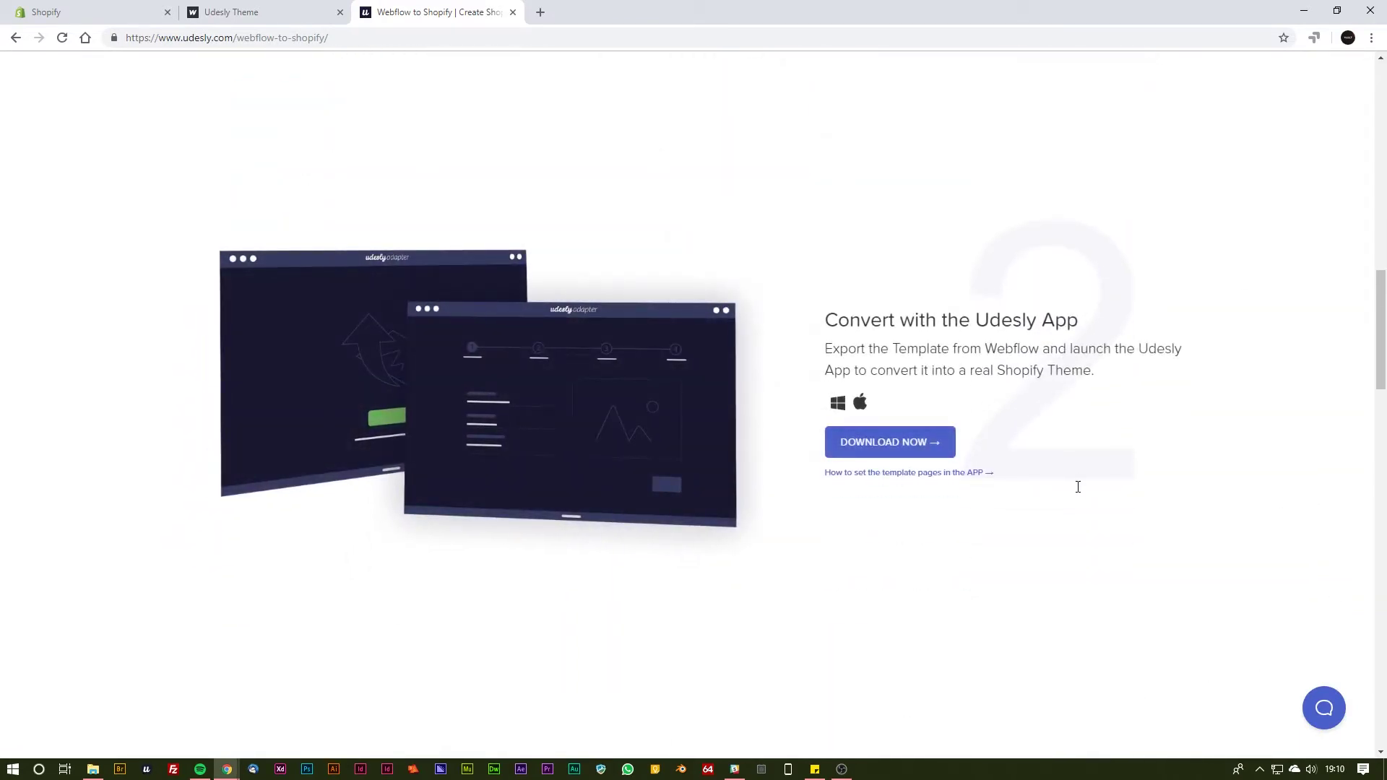
scroll(1135, 381, "down", 8)
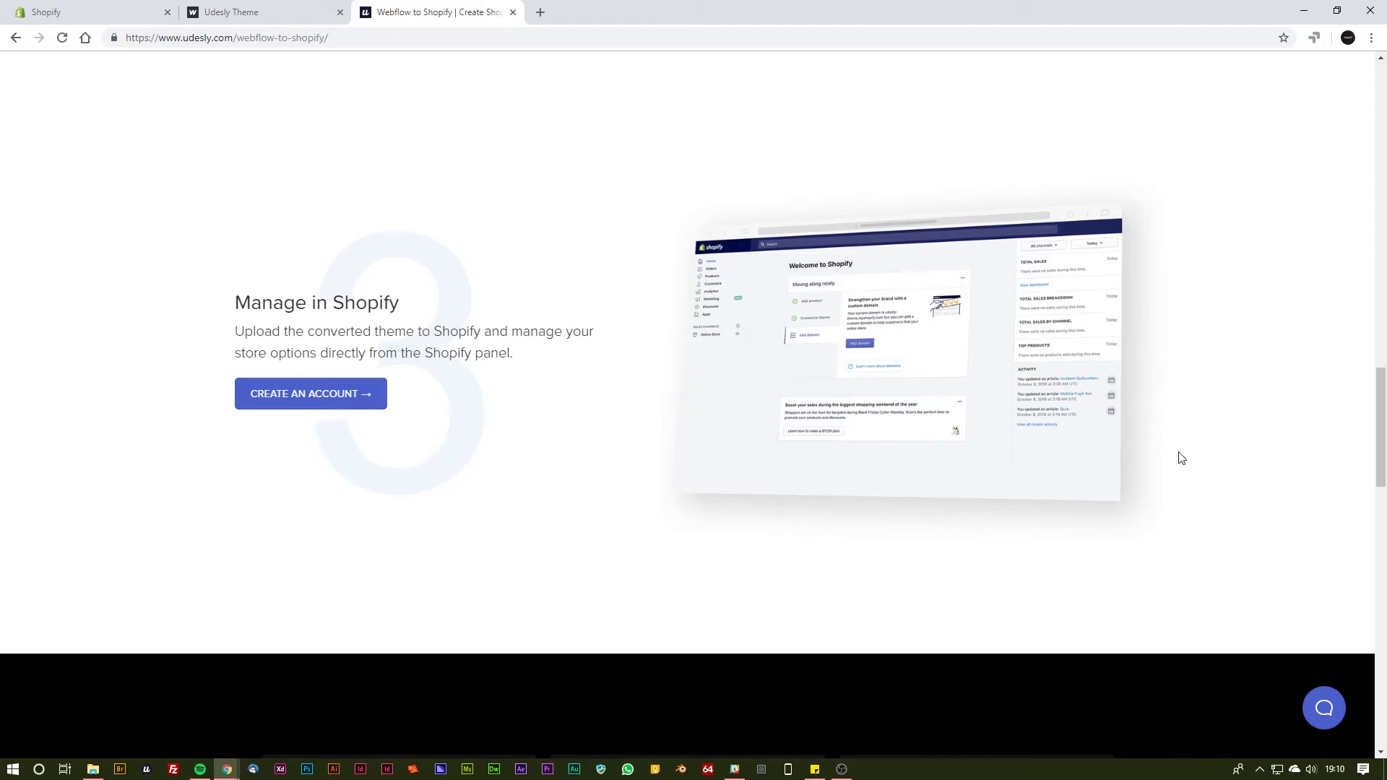
scroll(832, 426, "up", 15)
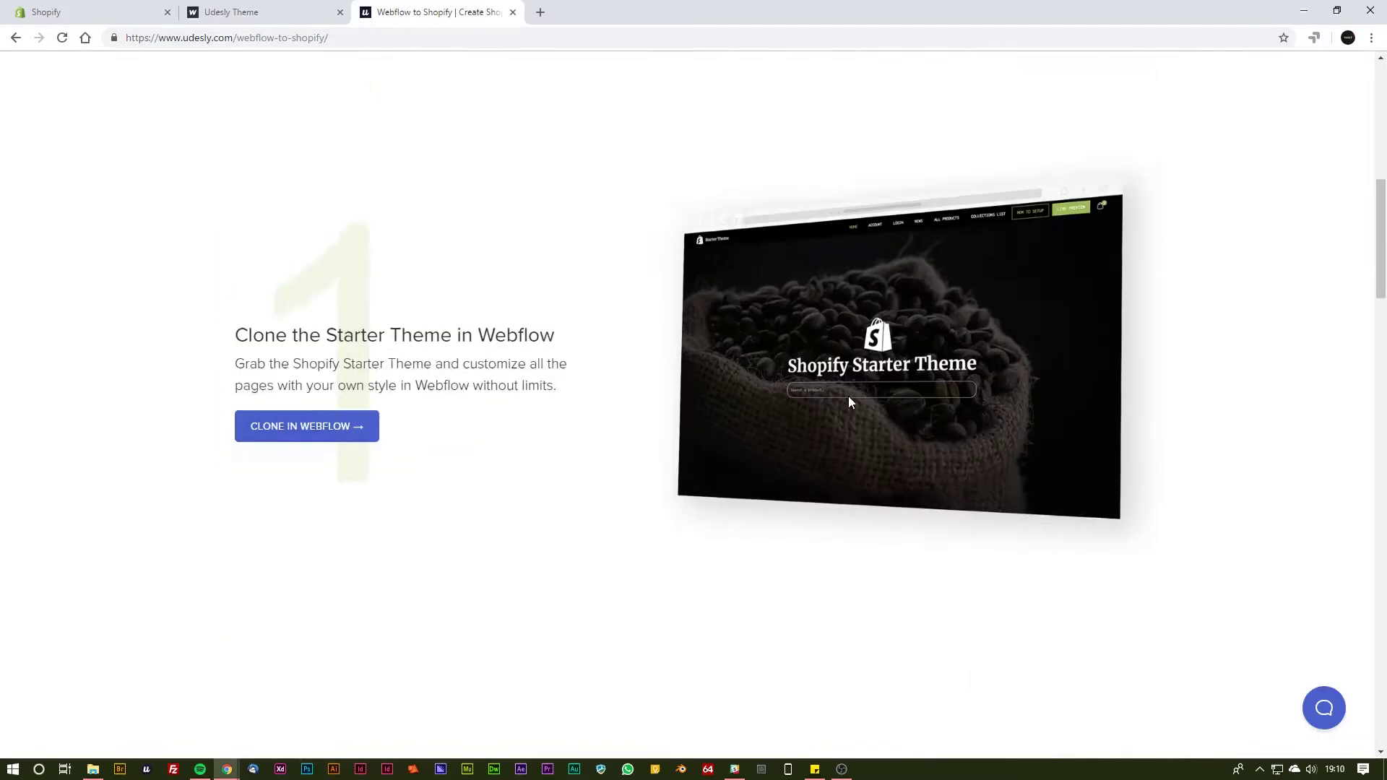
Clone Udesly's shopify-theme starter project in Webflow and create a new project from it.
left_click(350, 470)
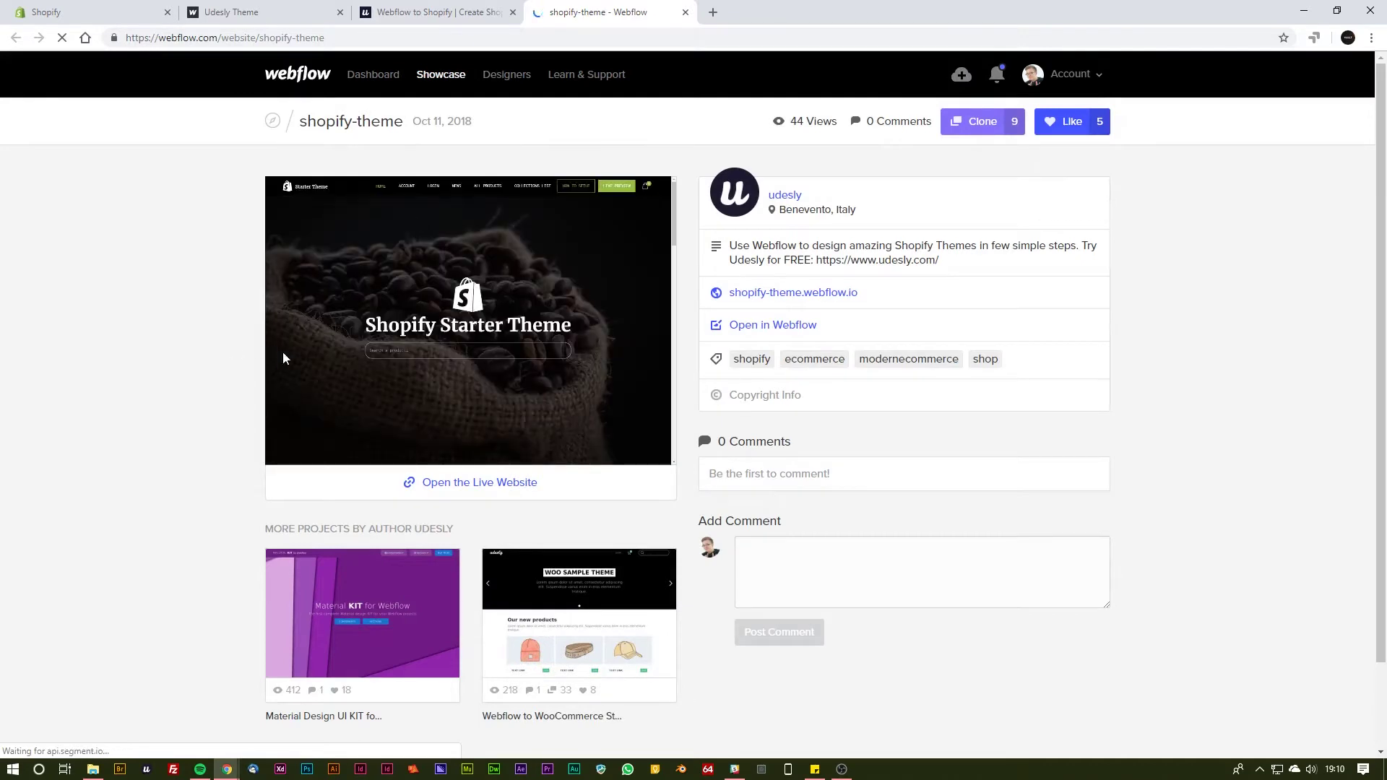
left_click(979, 129)
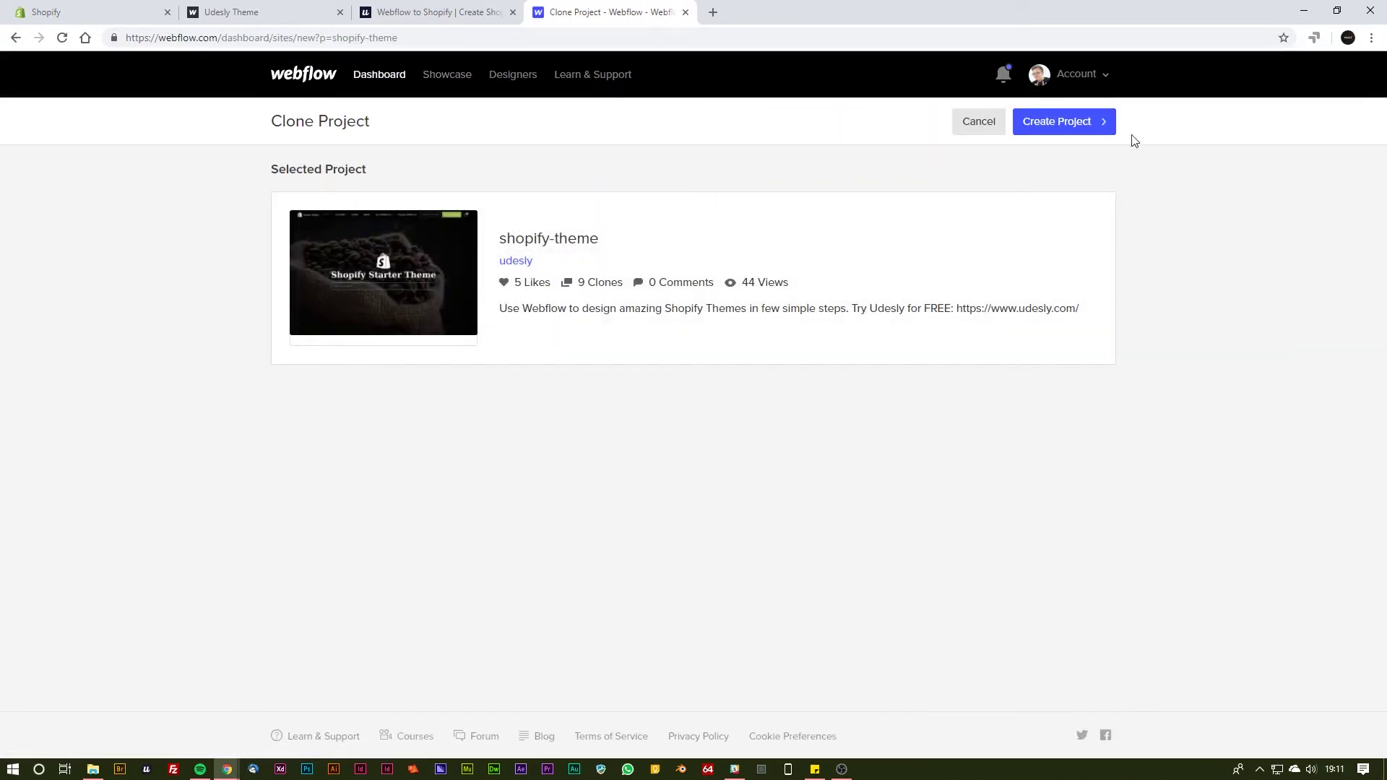
left_click(1099, 124)
left_click(659, 284)
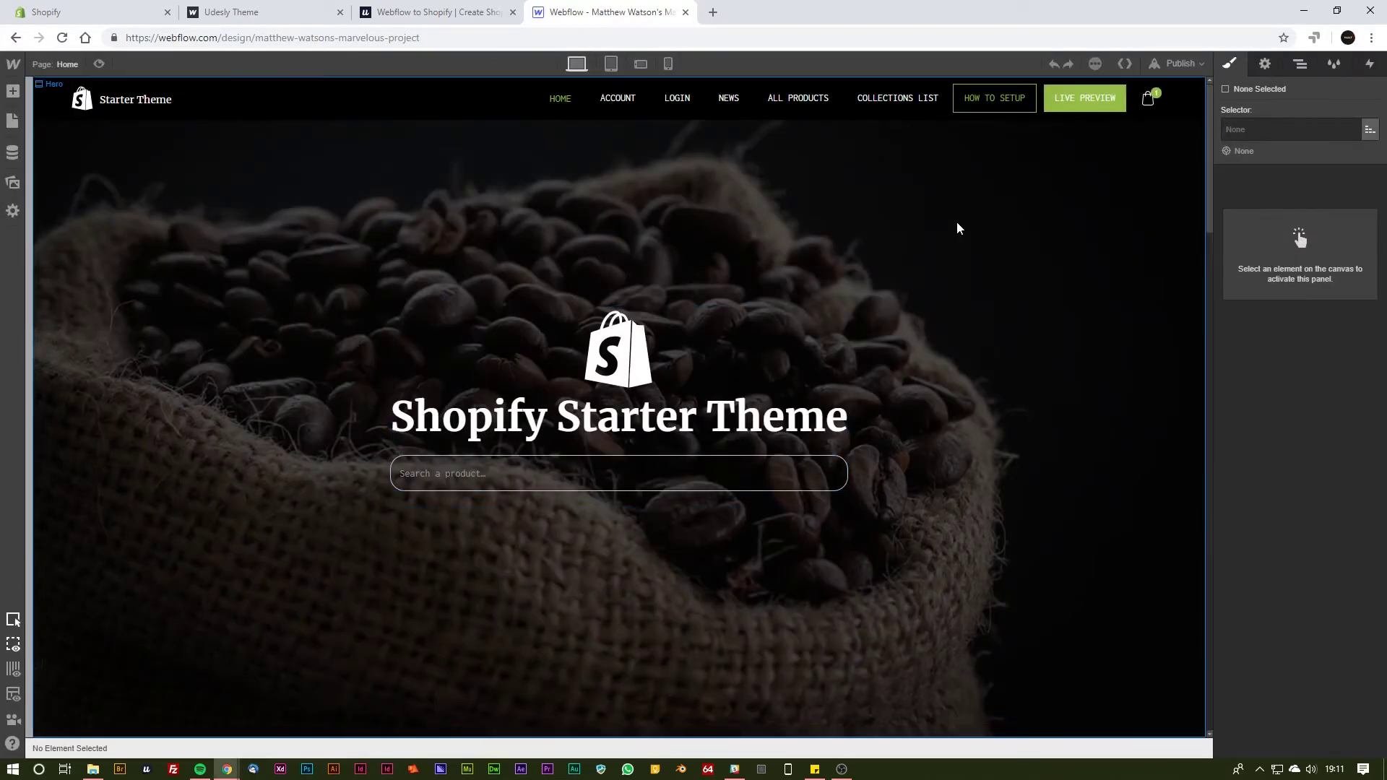
Look through the Home page's hero, blog and product sections down to the footer.
scroll(423, 237, "down", 10)
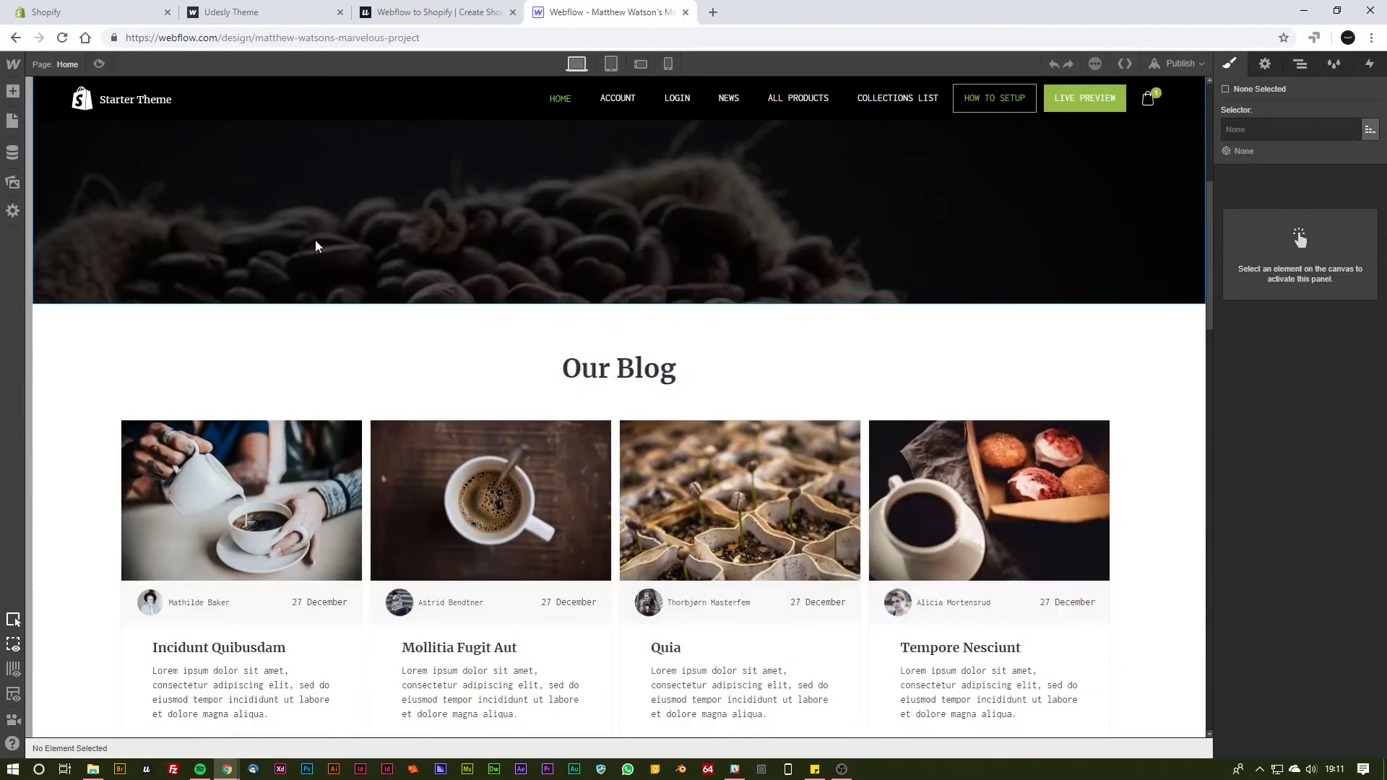
scroll(1120, 471, "up", 1)
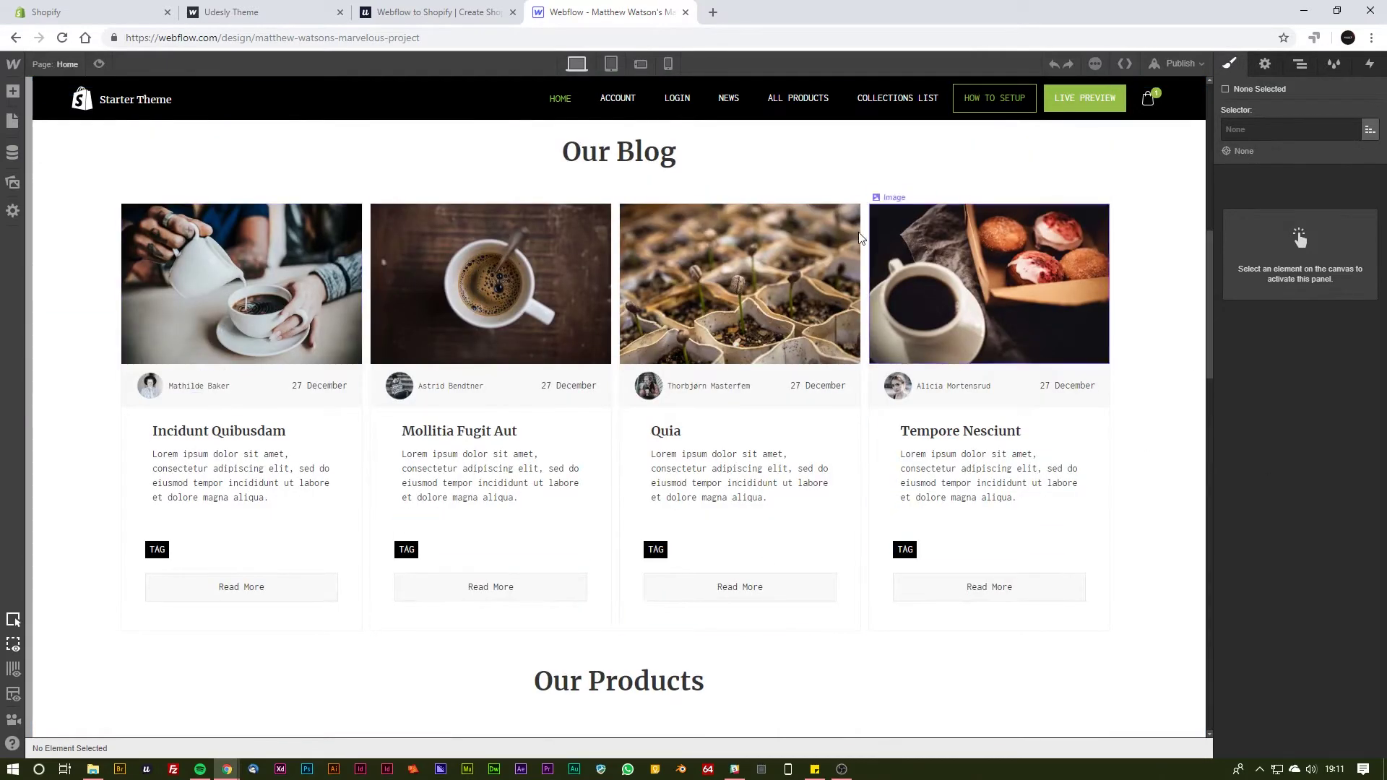
scroll(722, 549, "down", 6)
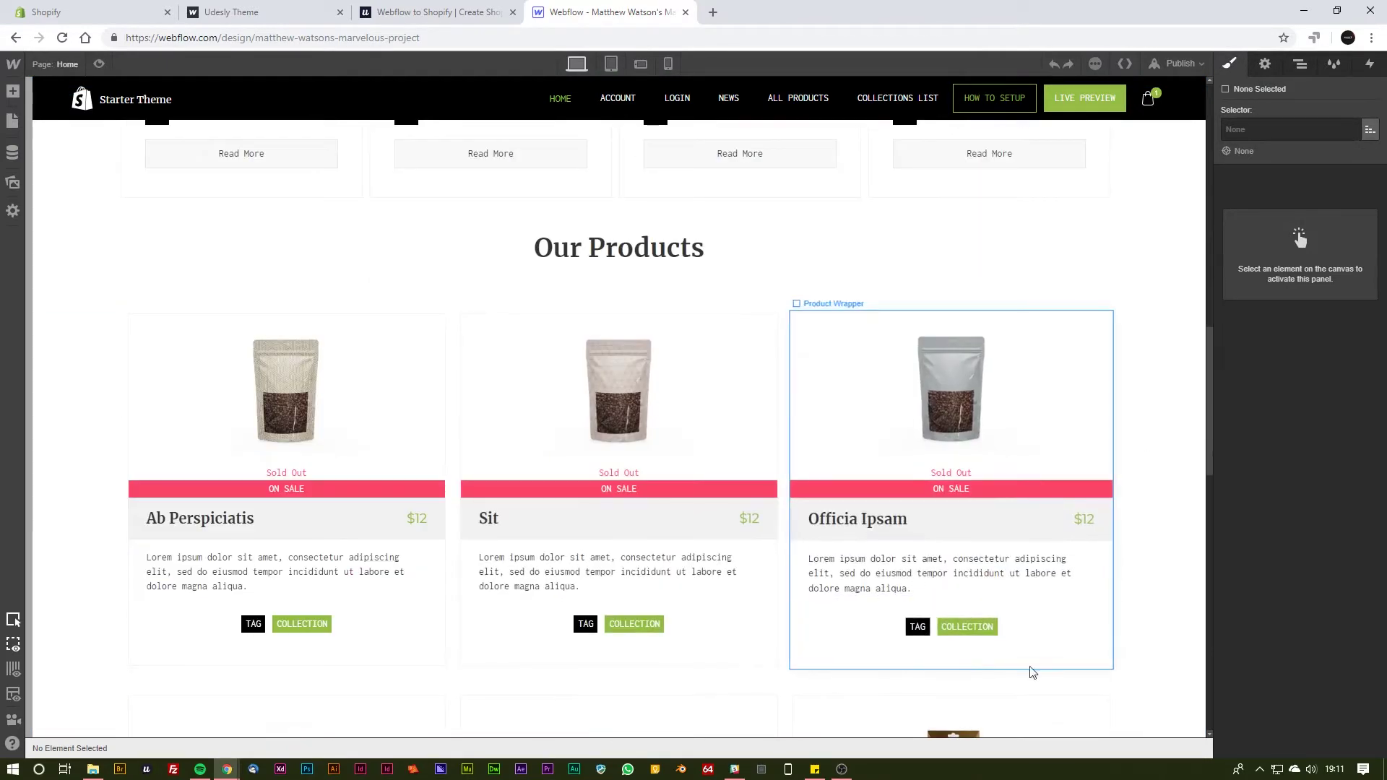
scroll(523, 304, "down", 5)
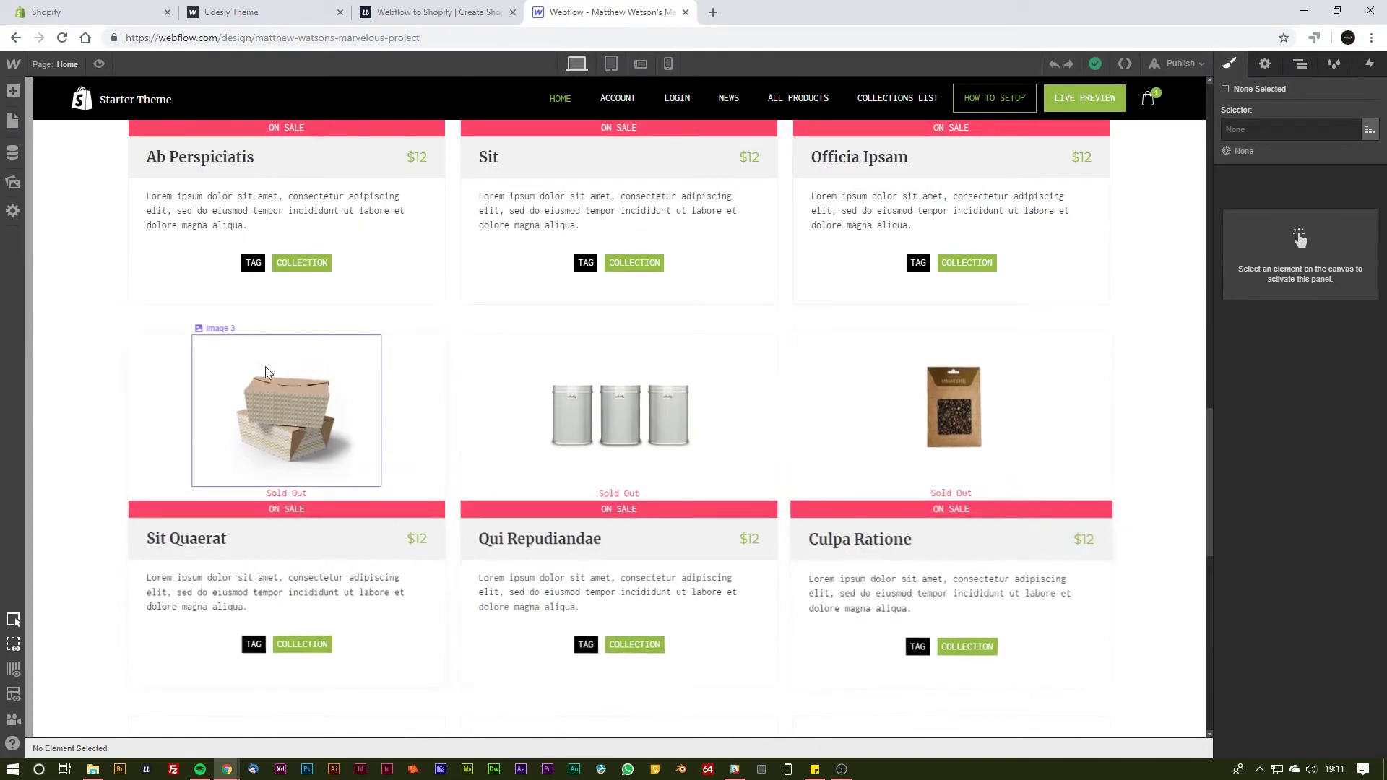
scroll(261, 403, "up", 3)
scroll(968, 434, "down", 5)
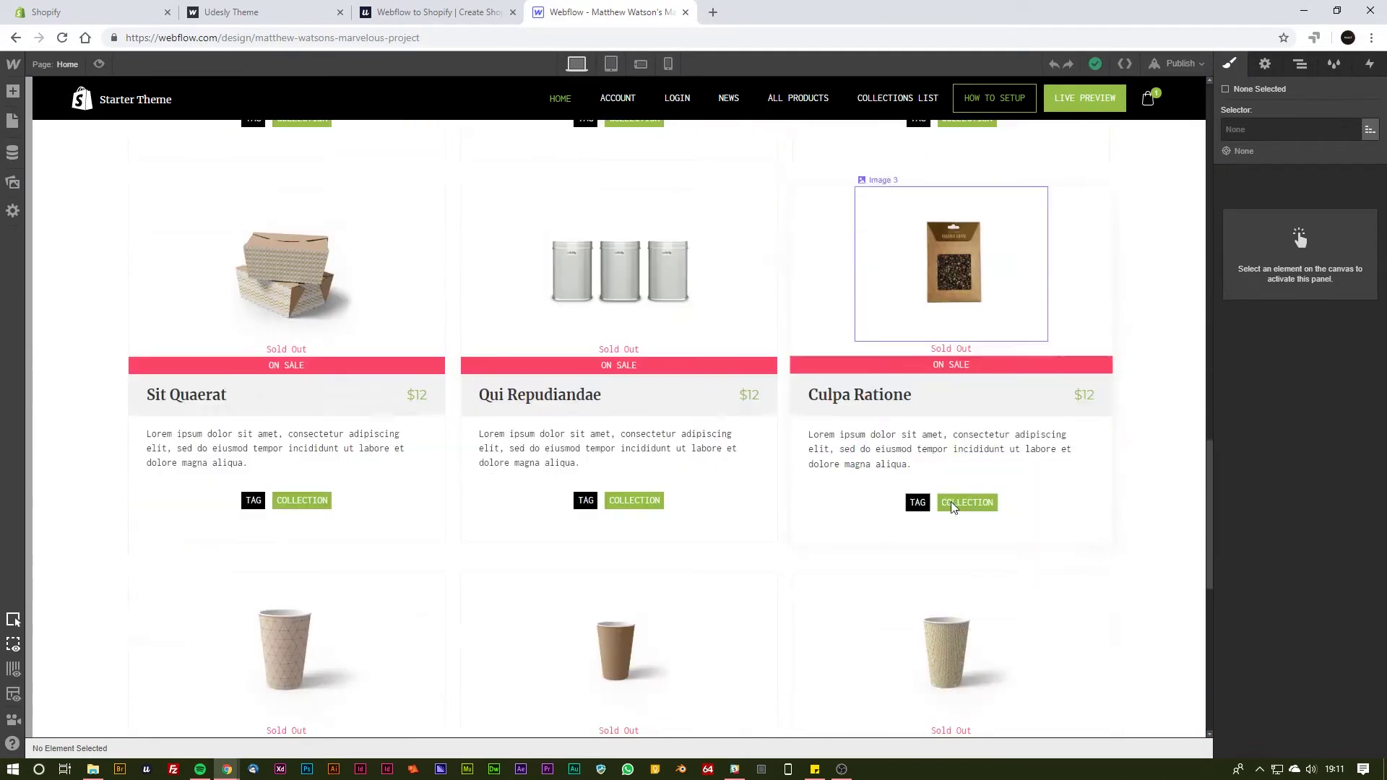
scroll(813, 452, "down", 6)
scroll(560, 390, "down", 3)
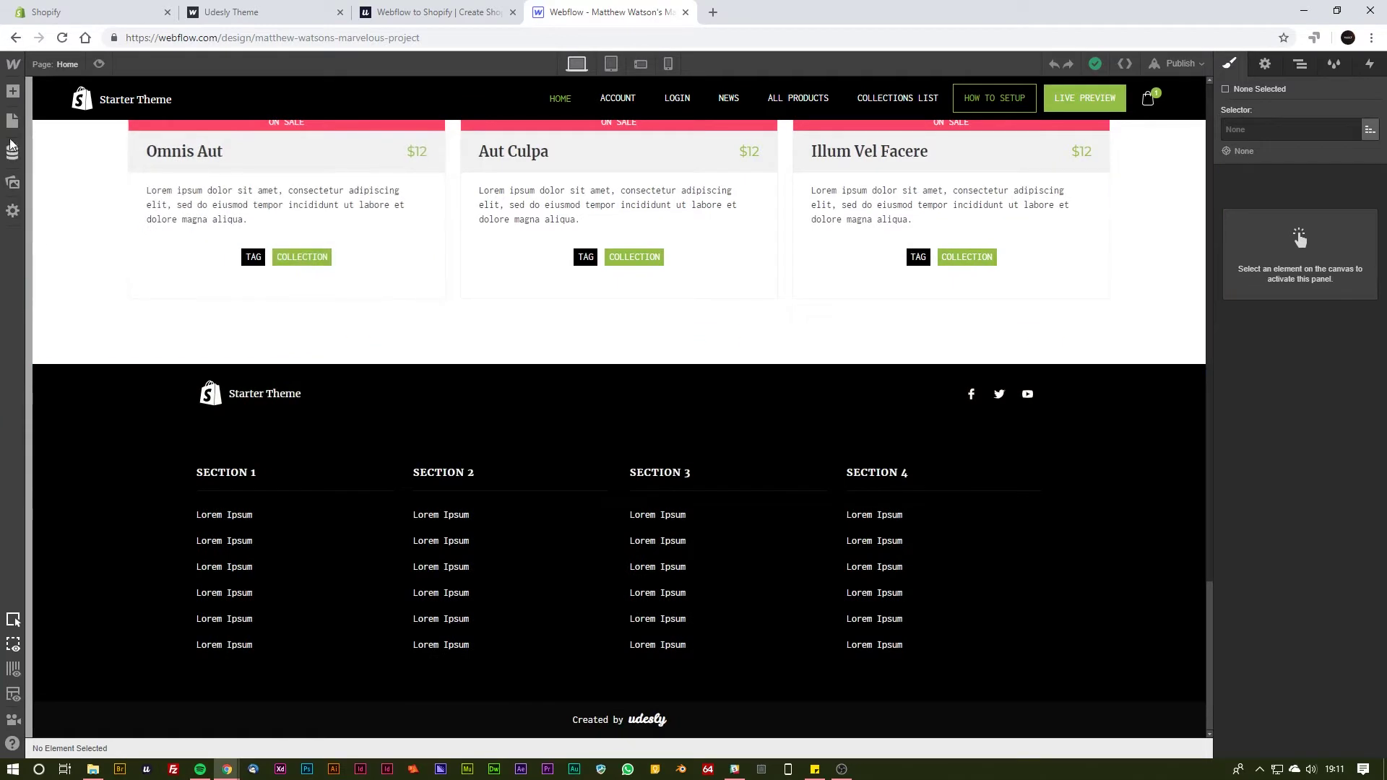
Open the account page and inspect the order number links in its Your Orders table.
left_click(13, 123)
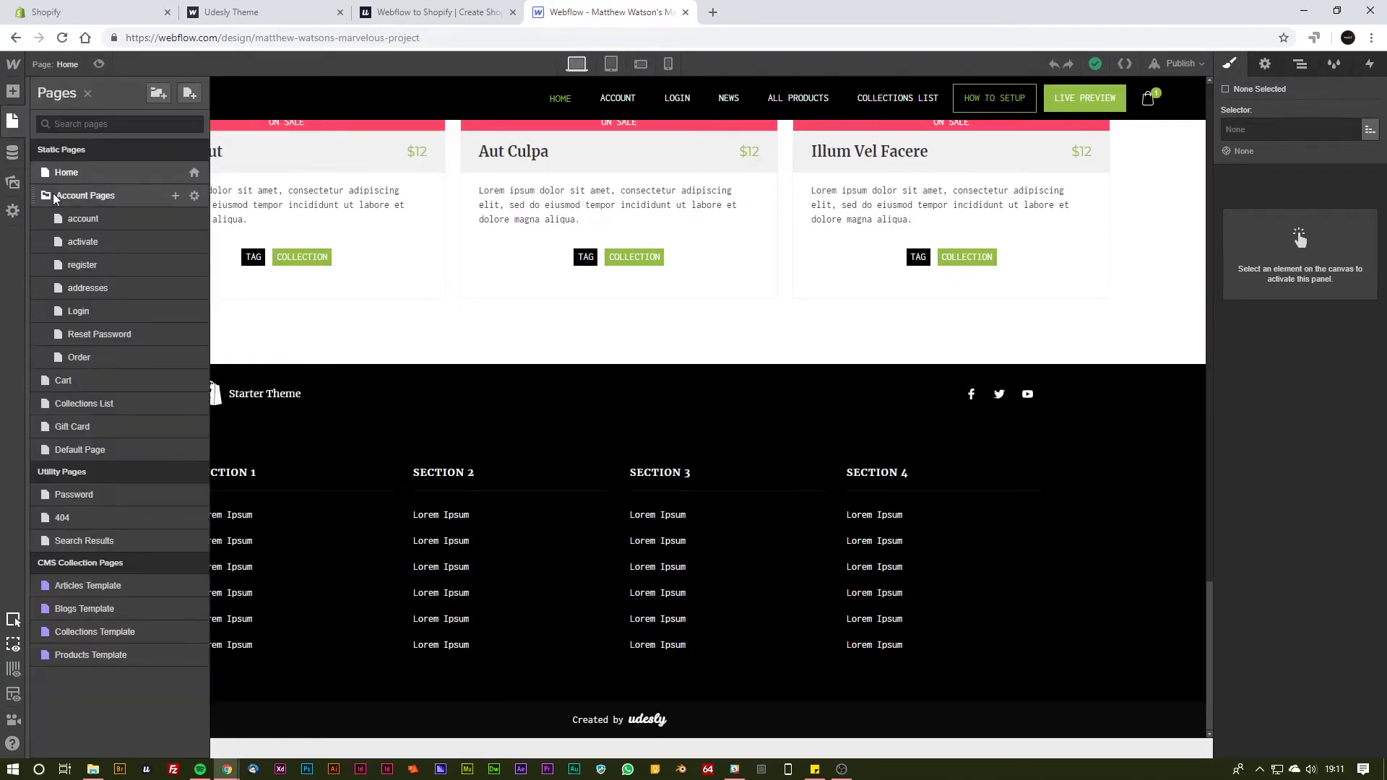
left_click(75, 217)
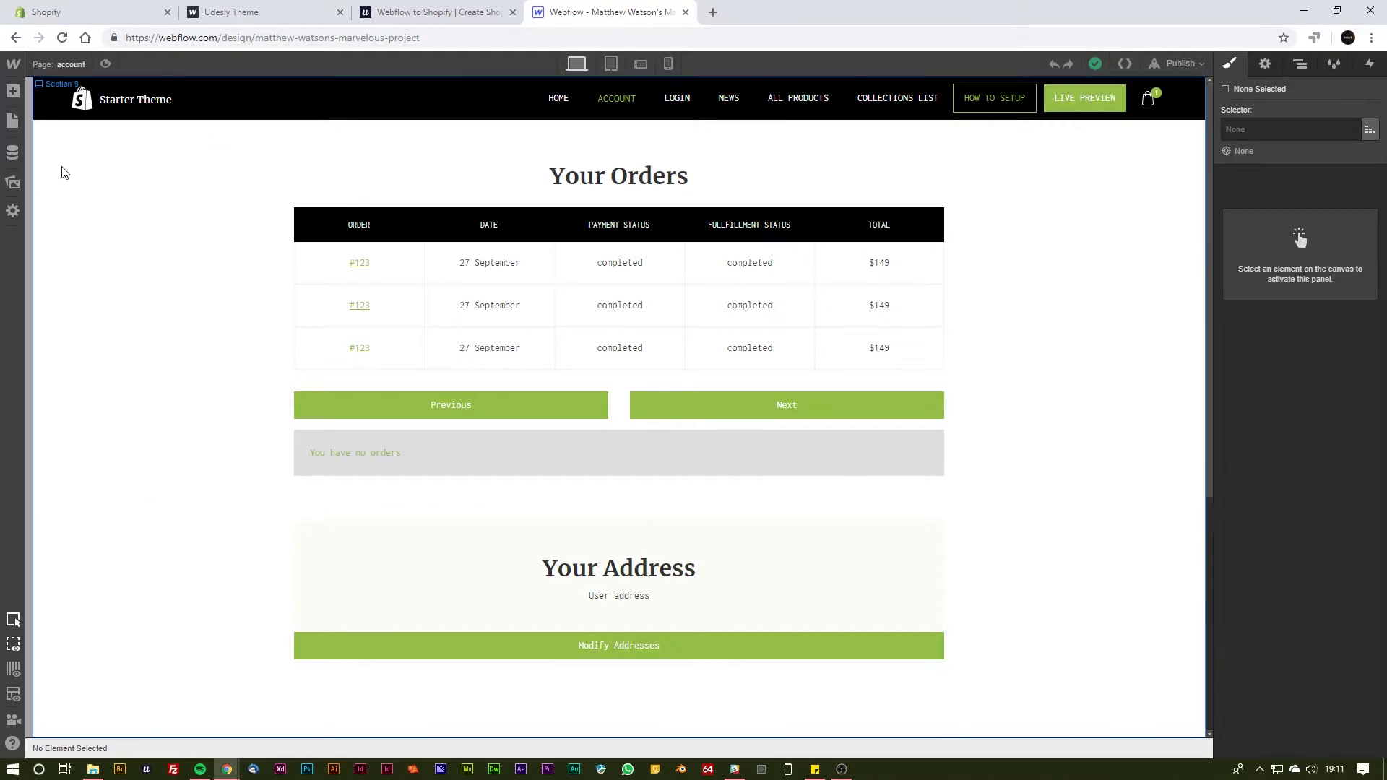
left_click(13, 124)
left_click(359, 262)
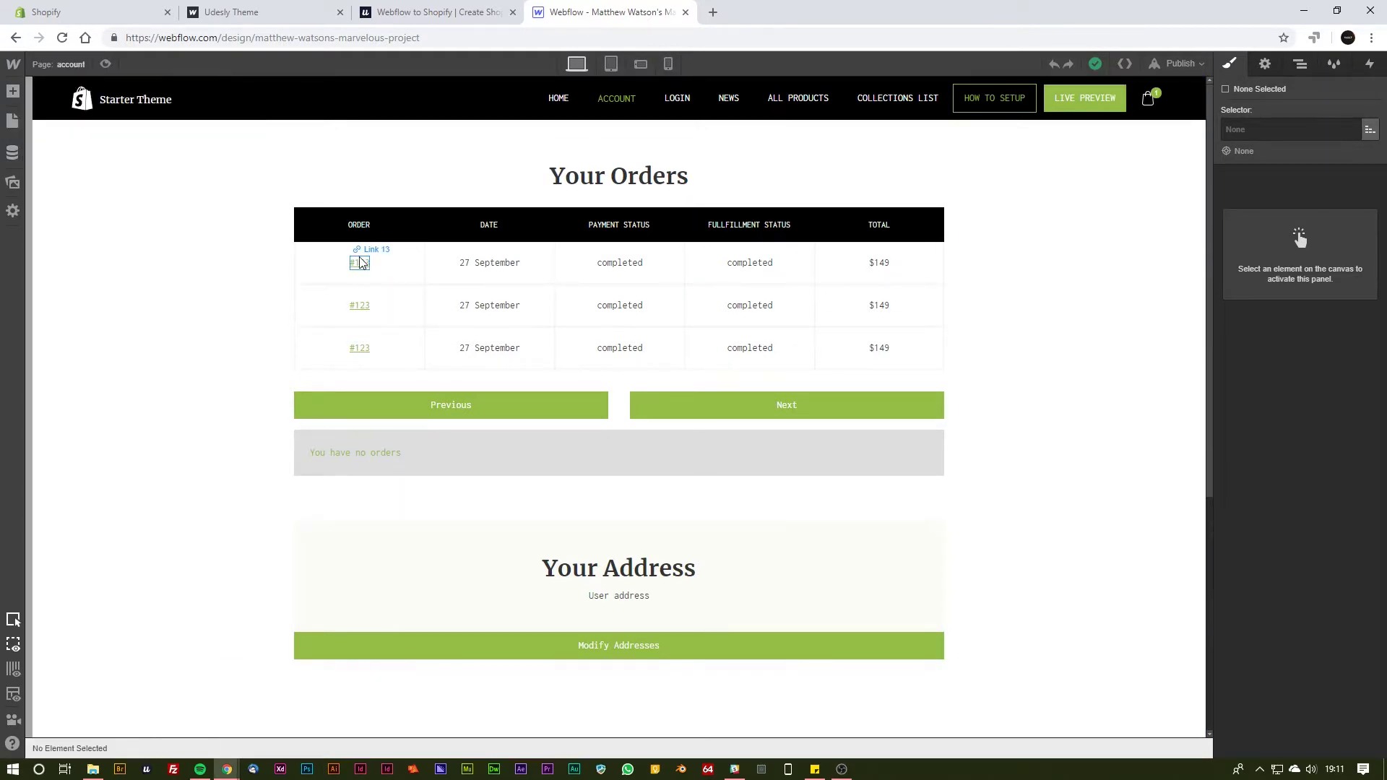
left_click(359, 301)
left_click(360, 349)
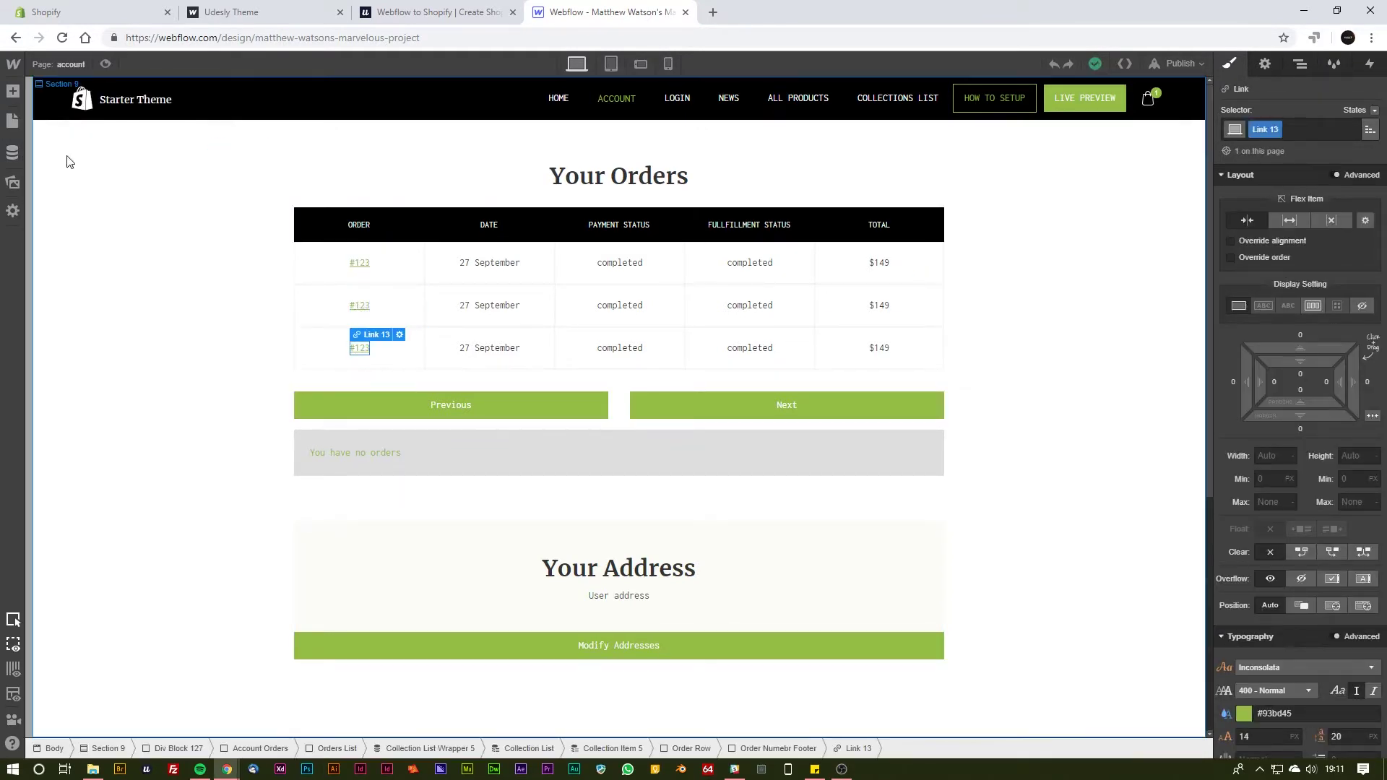
View the activate and register pages in the Account Pages folder.
left_click(13, 121)
left_click(85, 245)
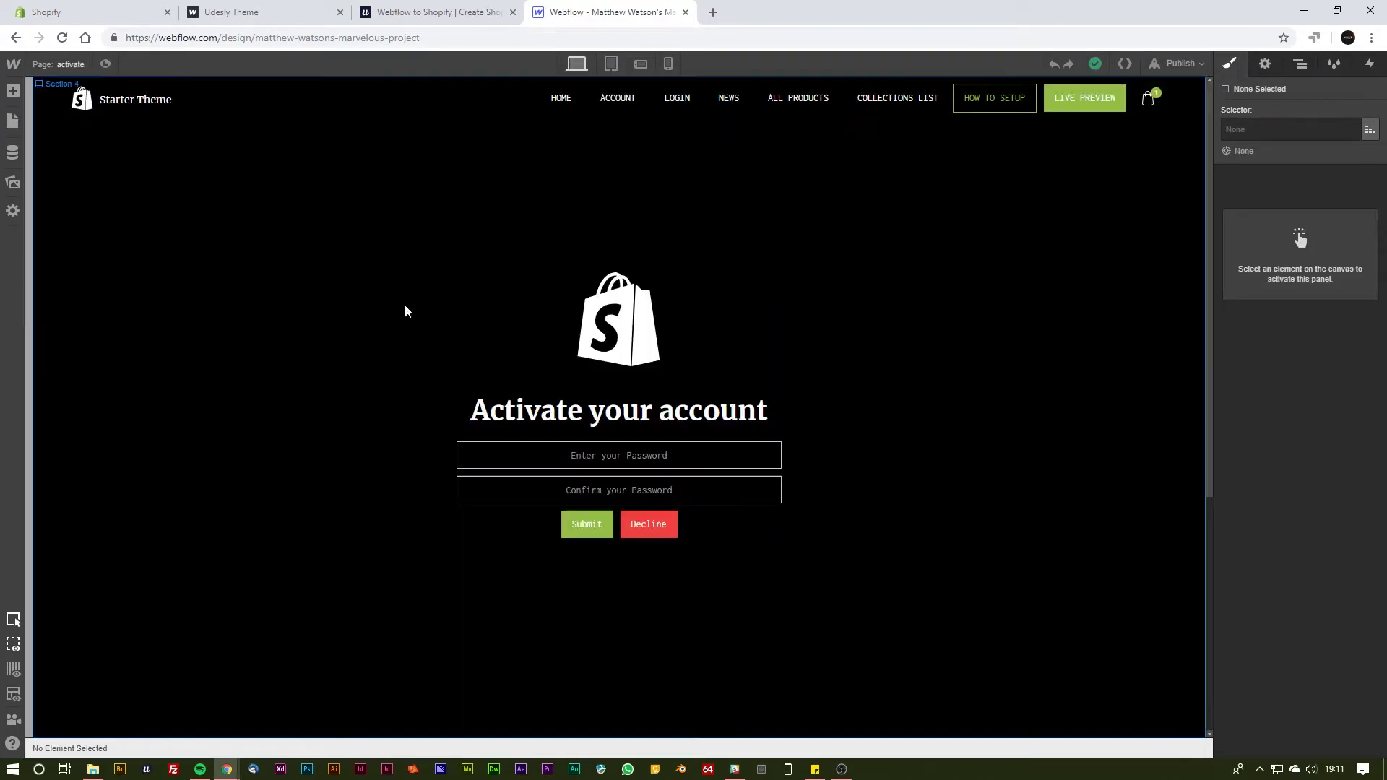
left_click(13, 121)
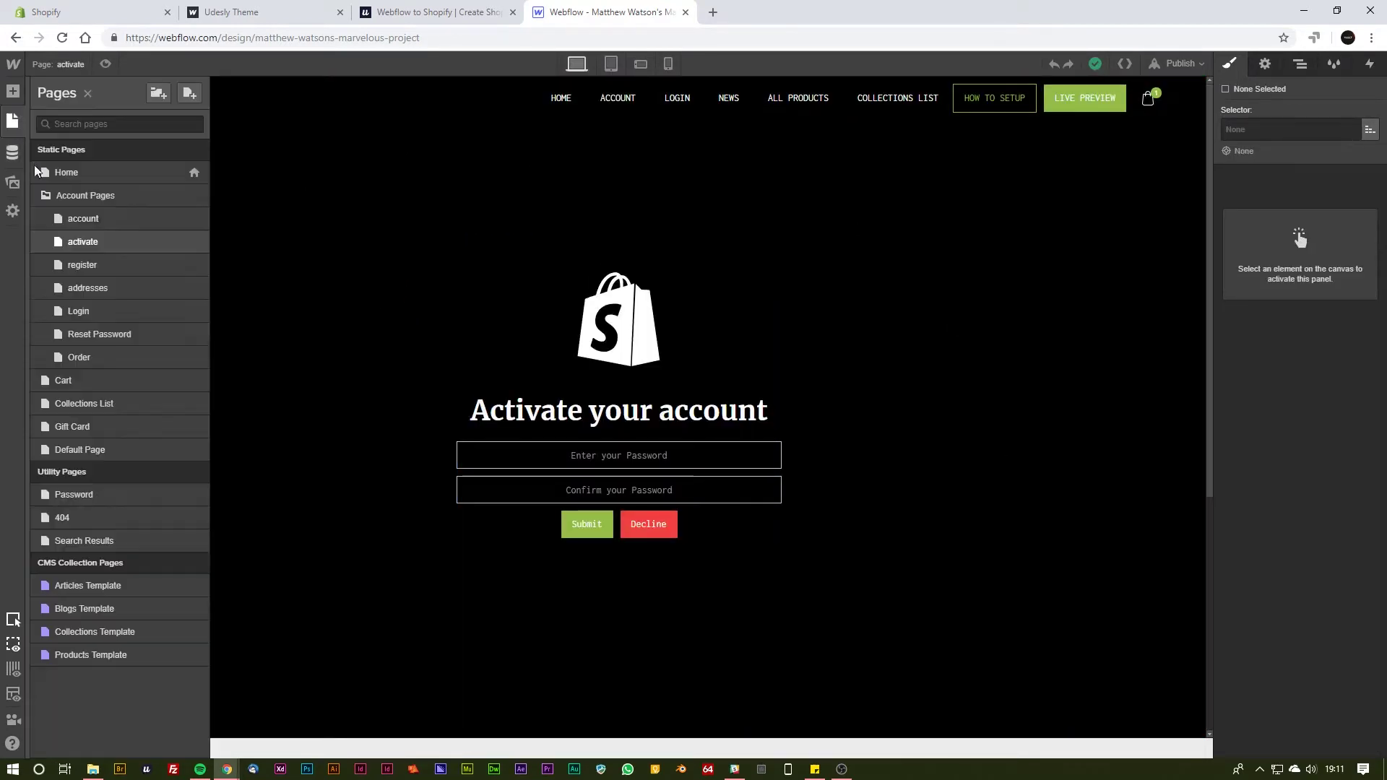
left_click(84, 266)
View the addresses and Login pages in the Account Pages folder.
left_click(13, 121)
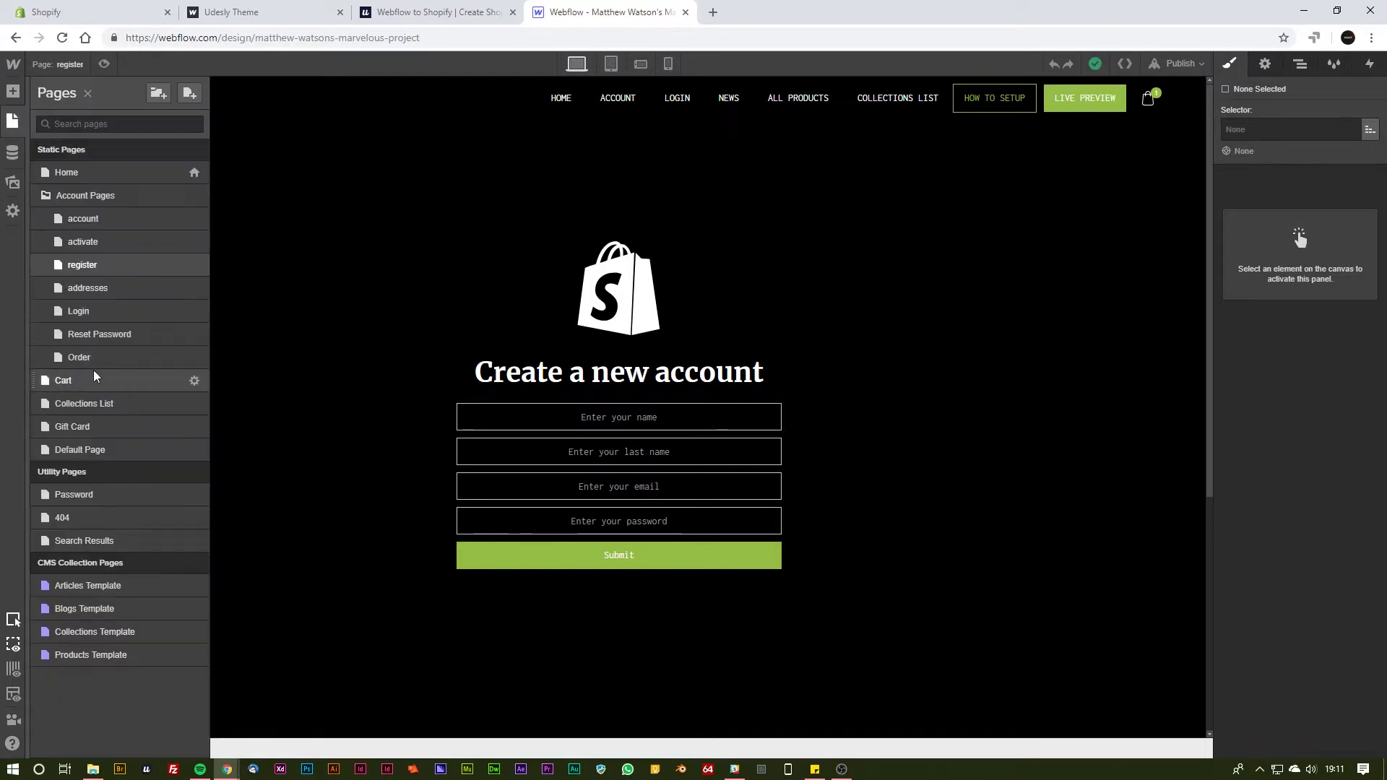
left_click(86, 288)
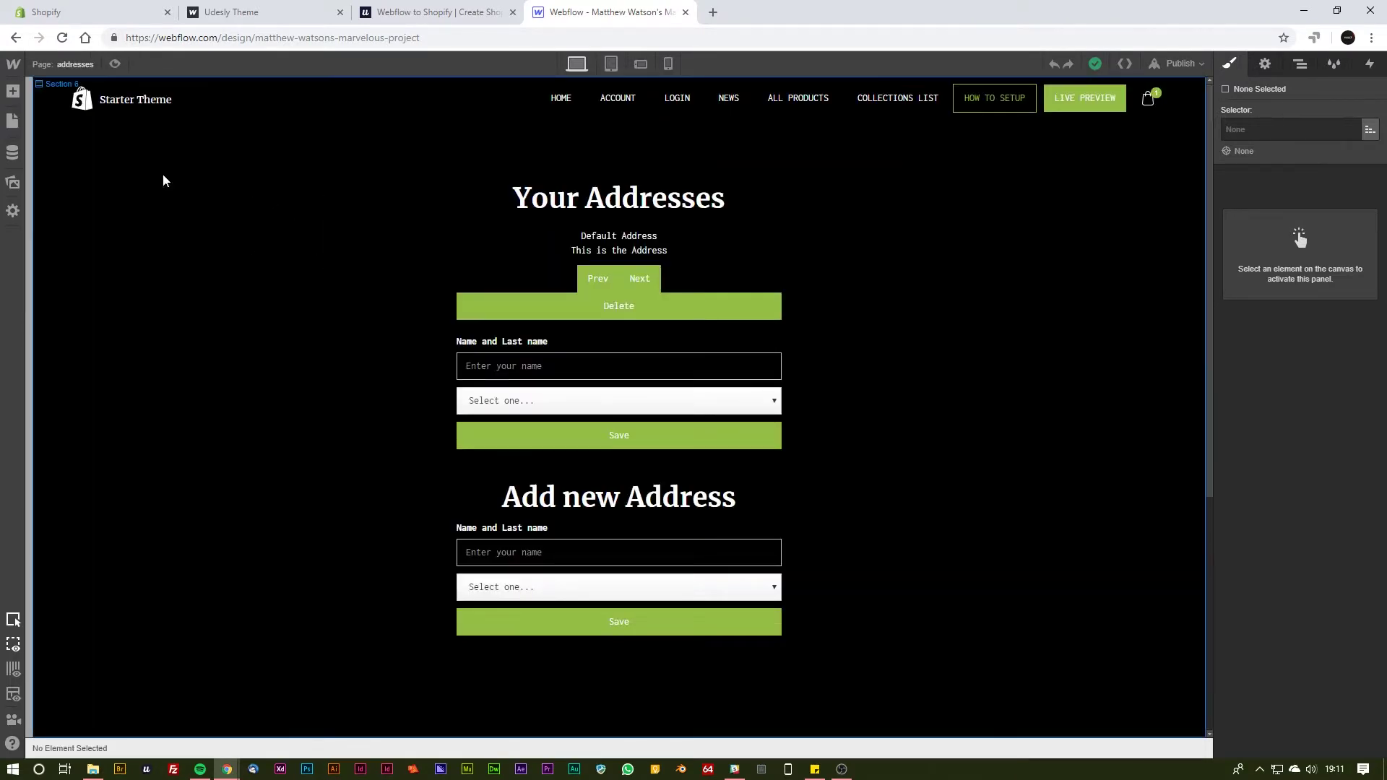
left_click(13, 120)
left_click(85, 310)
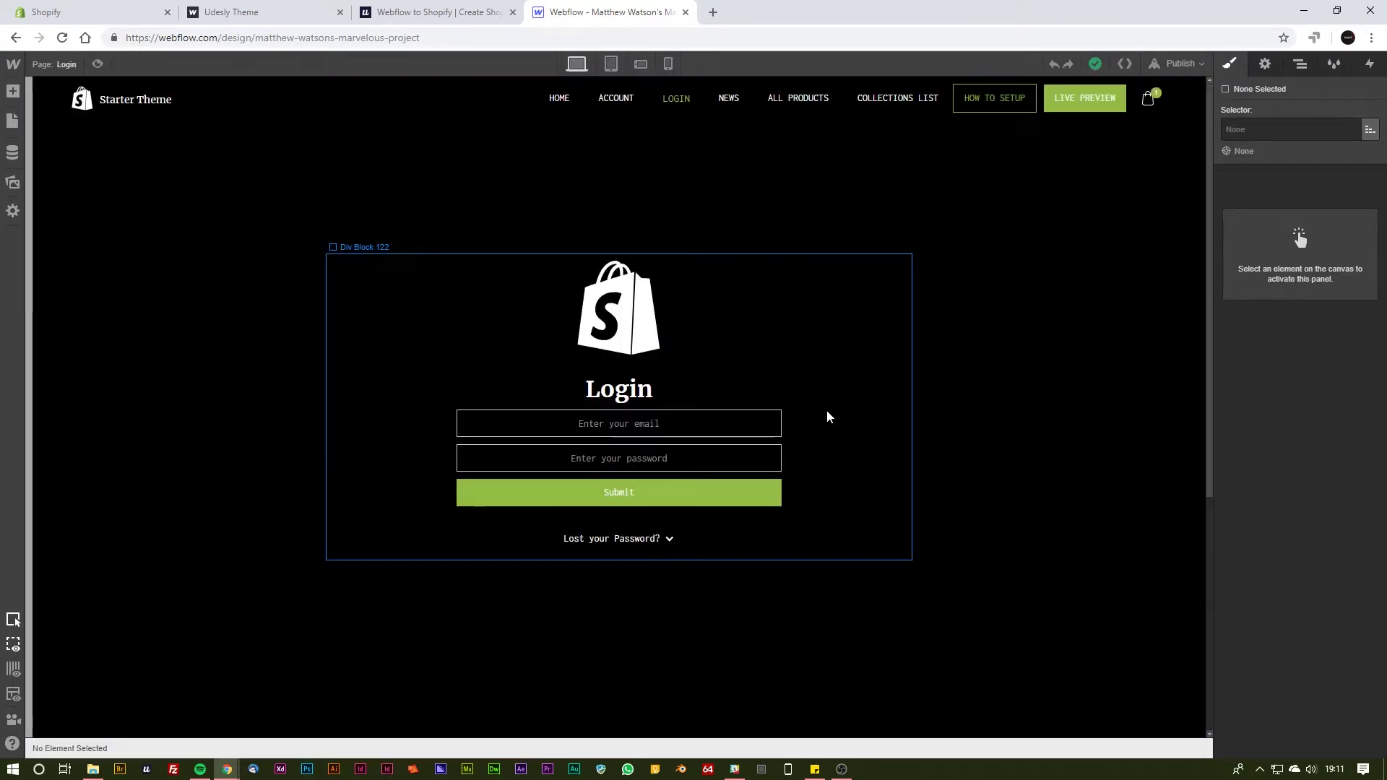
View the Reset Password page, and look through the full length of the Order page.
left_click(13, 120)
left_click(113, 338)
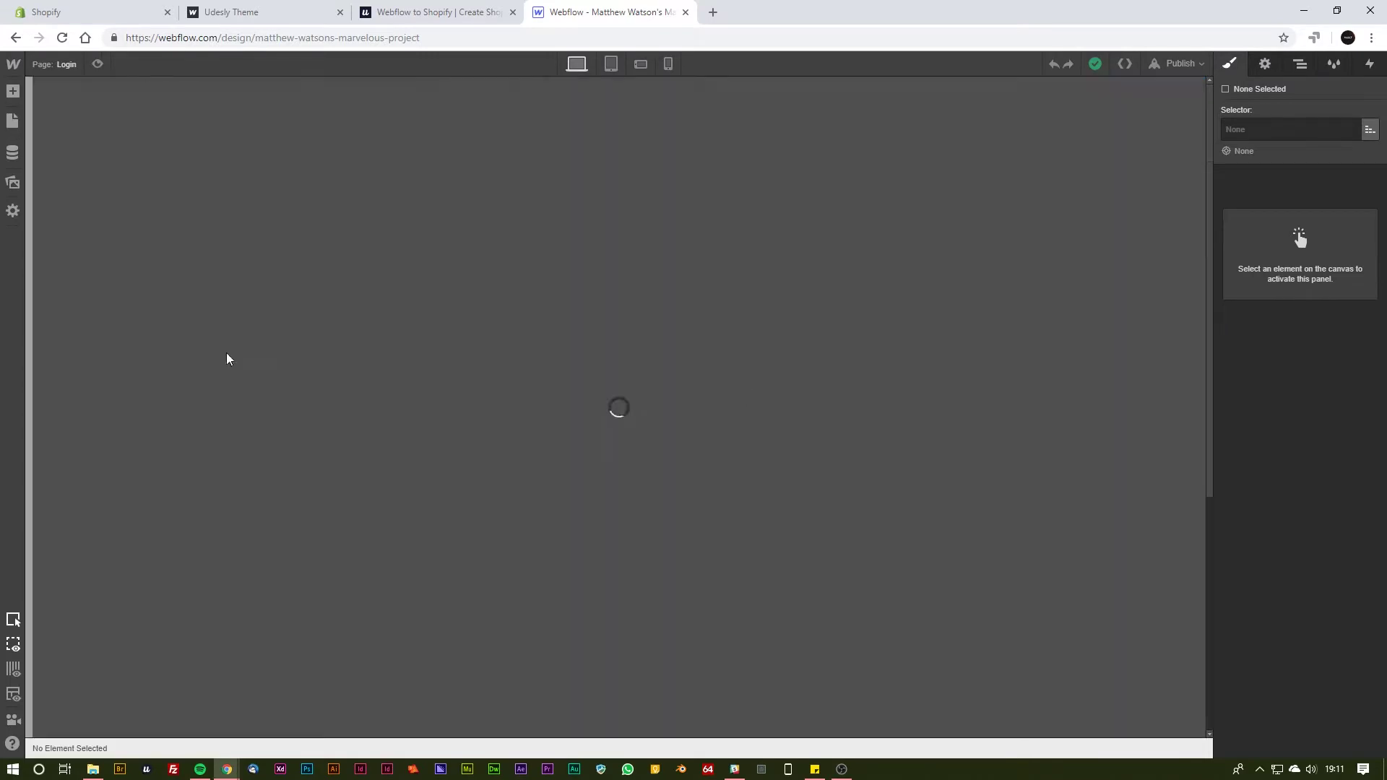
left_click(13, 120)
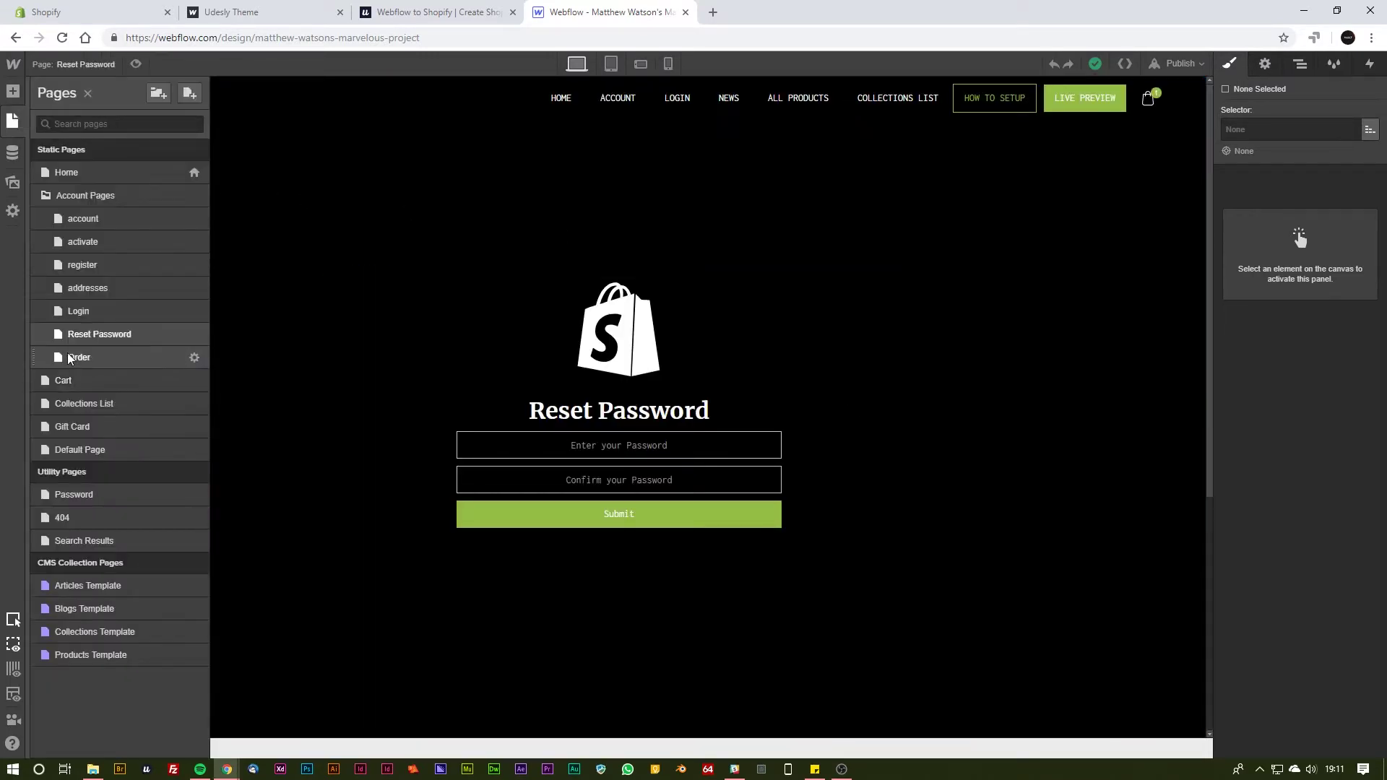
left_click(81, 358)
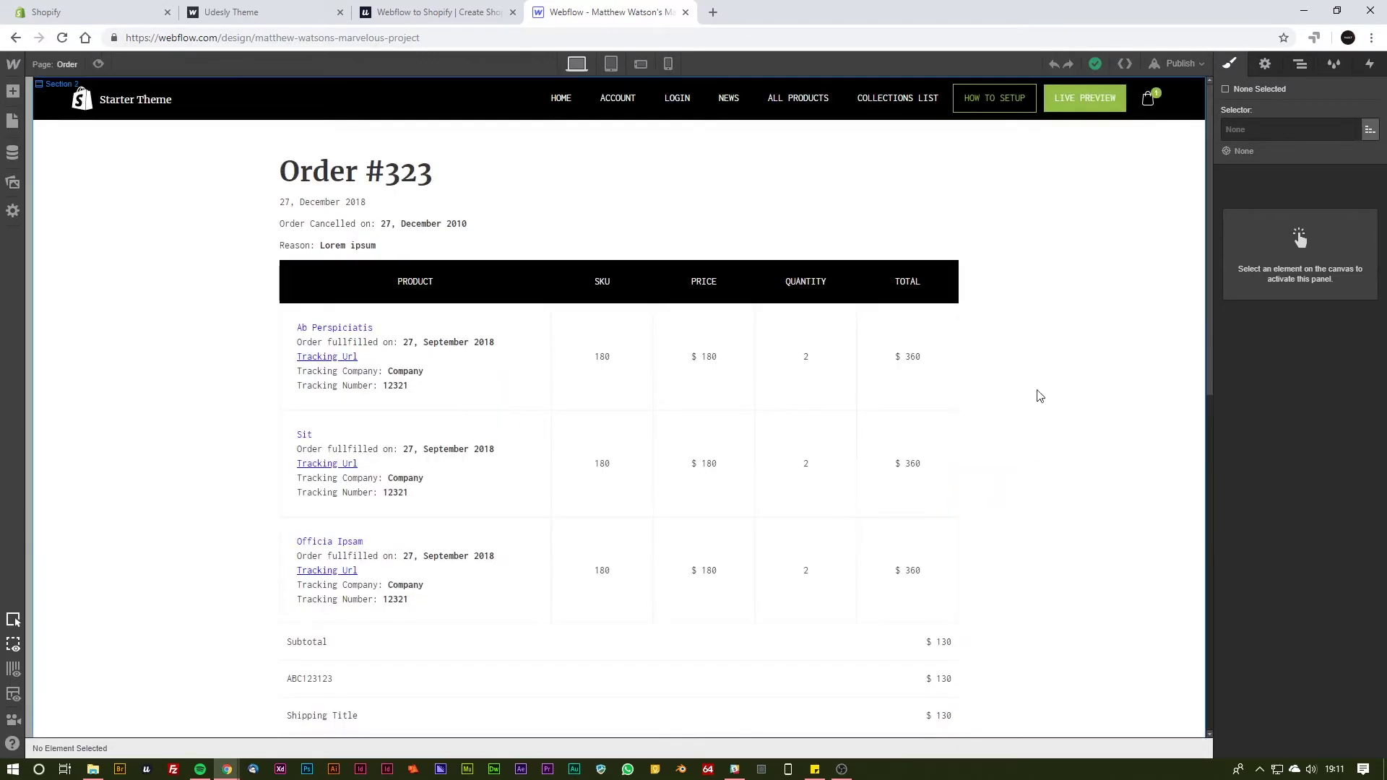
scroll(650, 578, "down", 8)
scroll(759, 501, "up", 8)
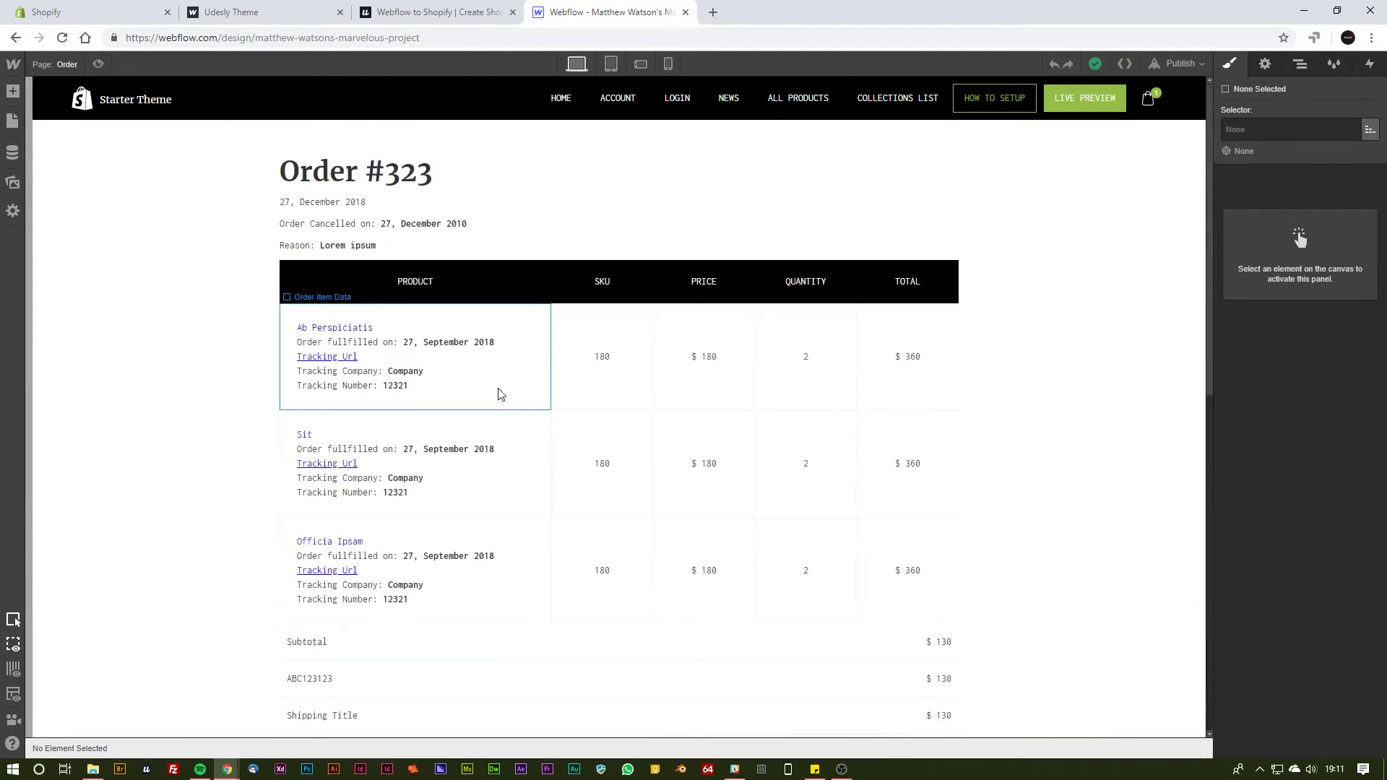
Inspect the first order item's product details, SKU and quantity elements in the Order page table.
left_click(362, 373)
left_click(516, 343)
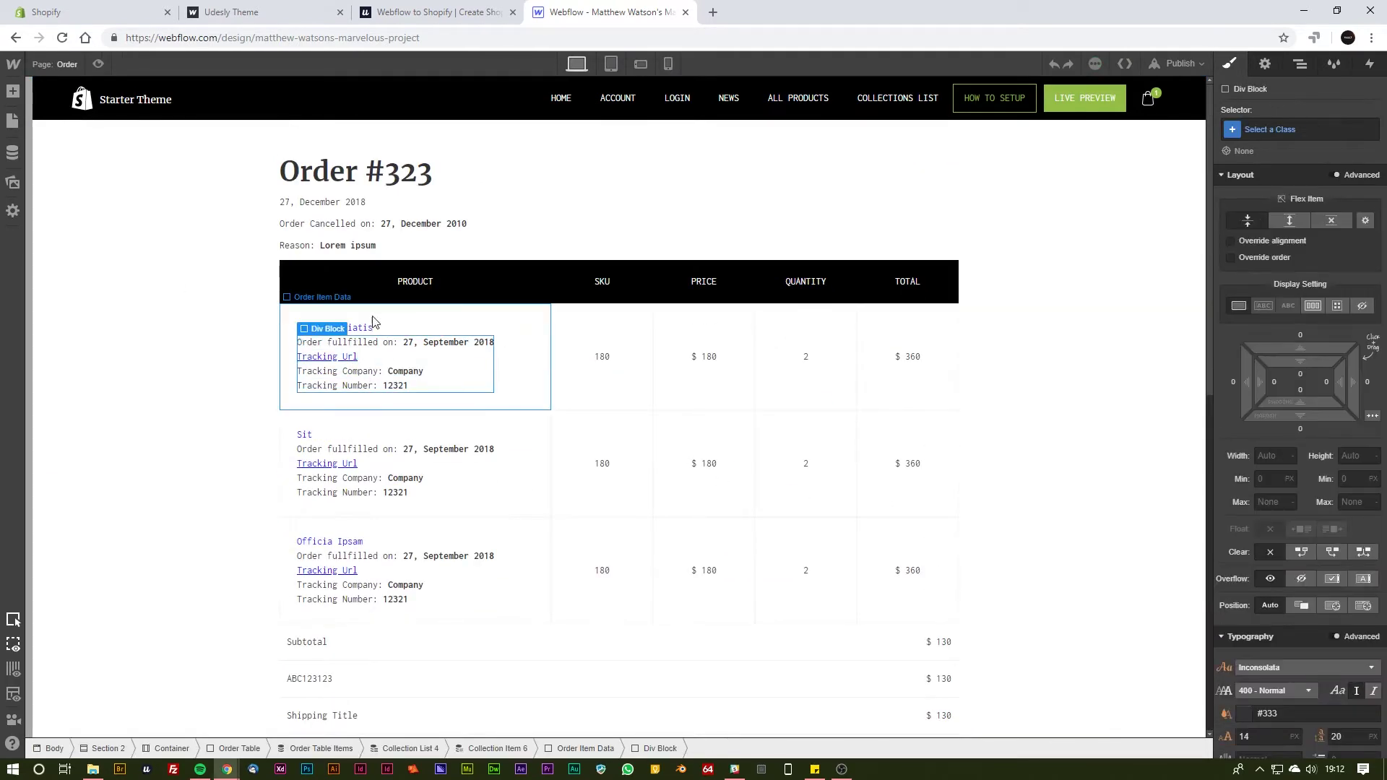
left_click(367, 332)
left_click(434, 343)
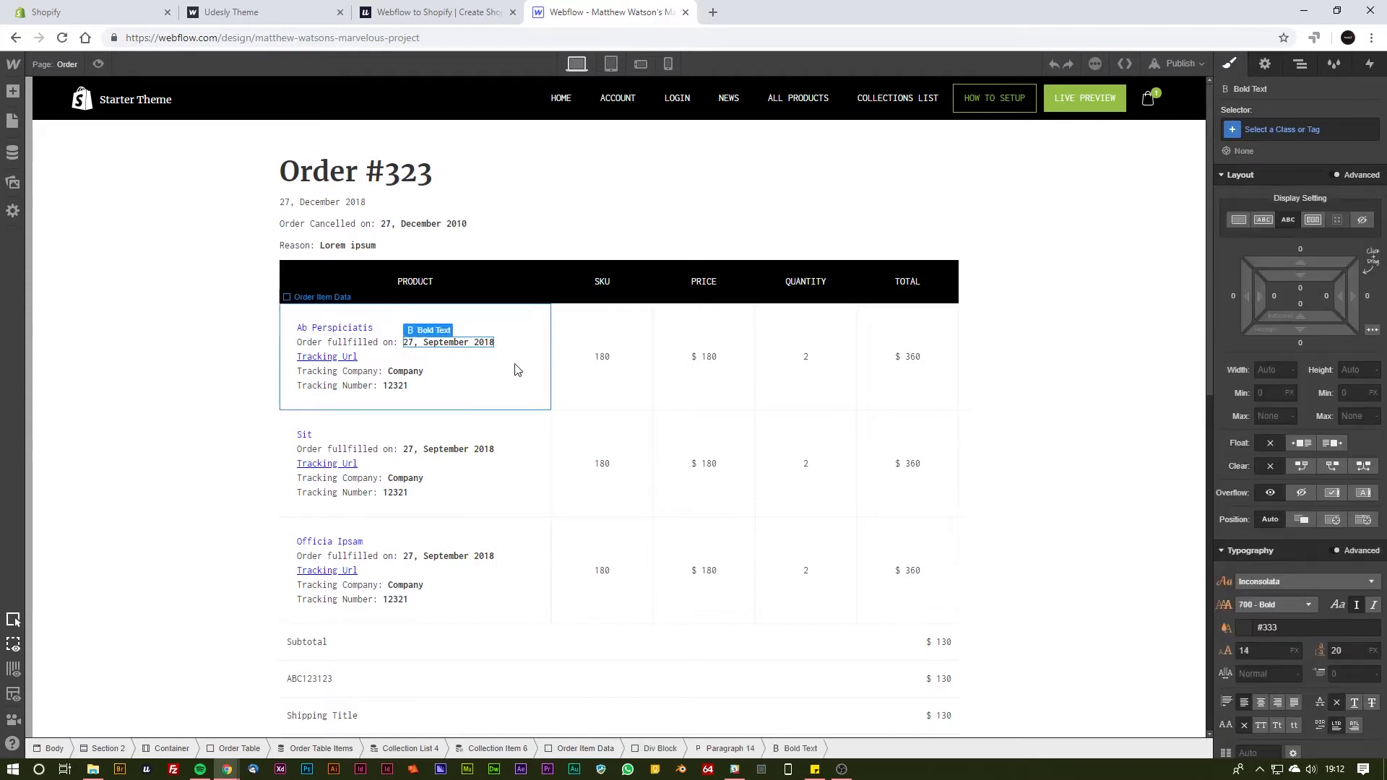
left_click(491, 393)
left_click(610, 358)
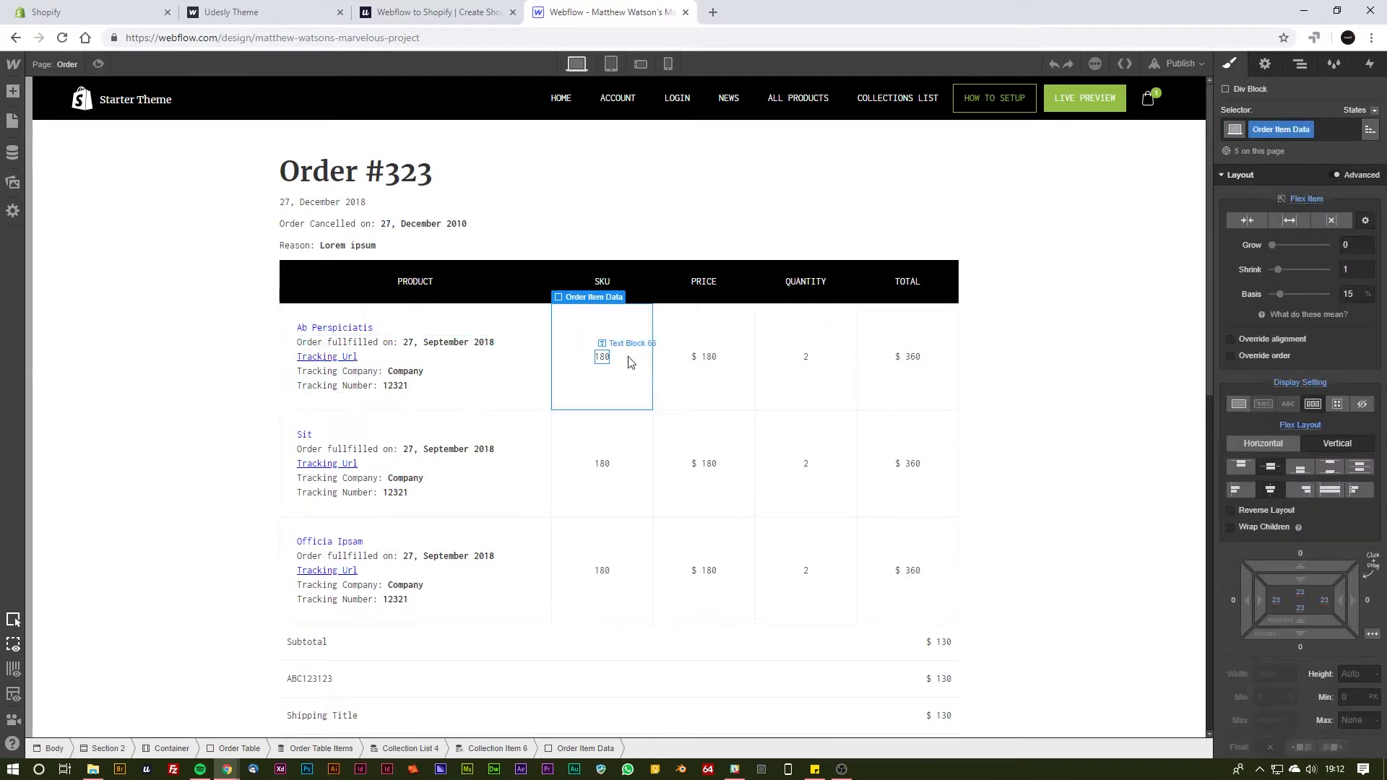
left_click(790, 361)
left_click(808, 362)
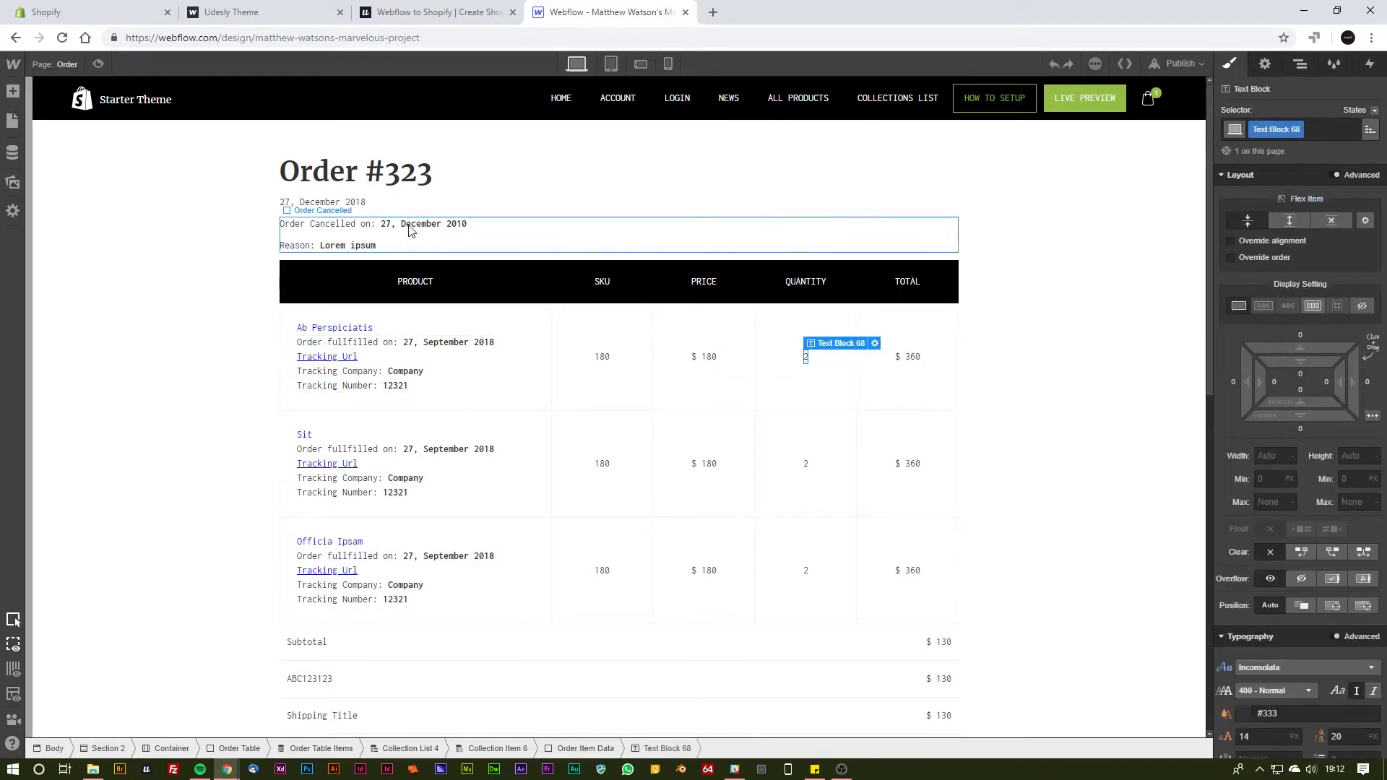
Inspect the Order page's heading and the cancellation date and reason texts below it.
left_click(380, 180)
left_click(346, 181)
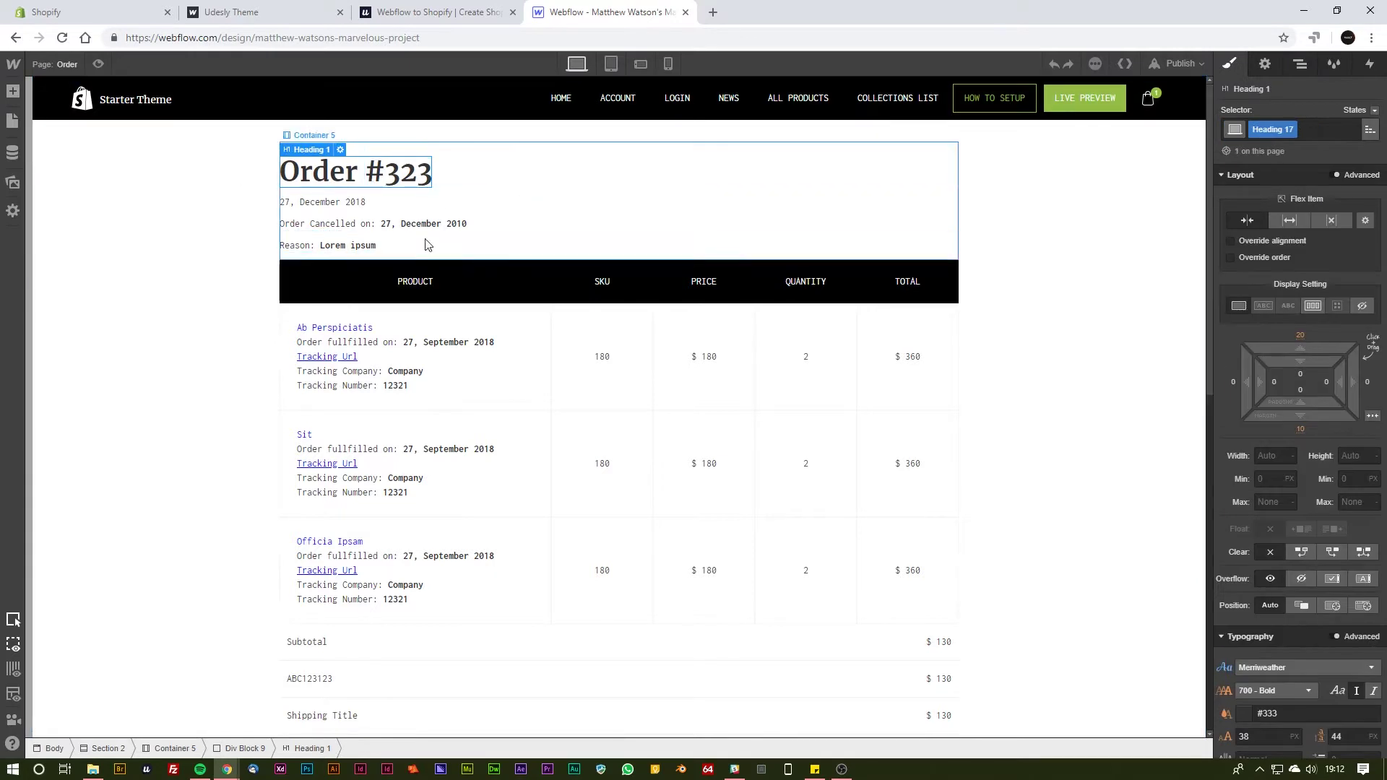
left_click(364, 224)
left_click(364, 249)
left_click(217, 254)
Open the Cart page and inspect a product image and the first product's title link.
left_click(12, 120)
left_click(64, 380)
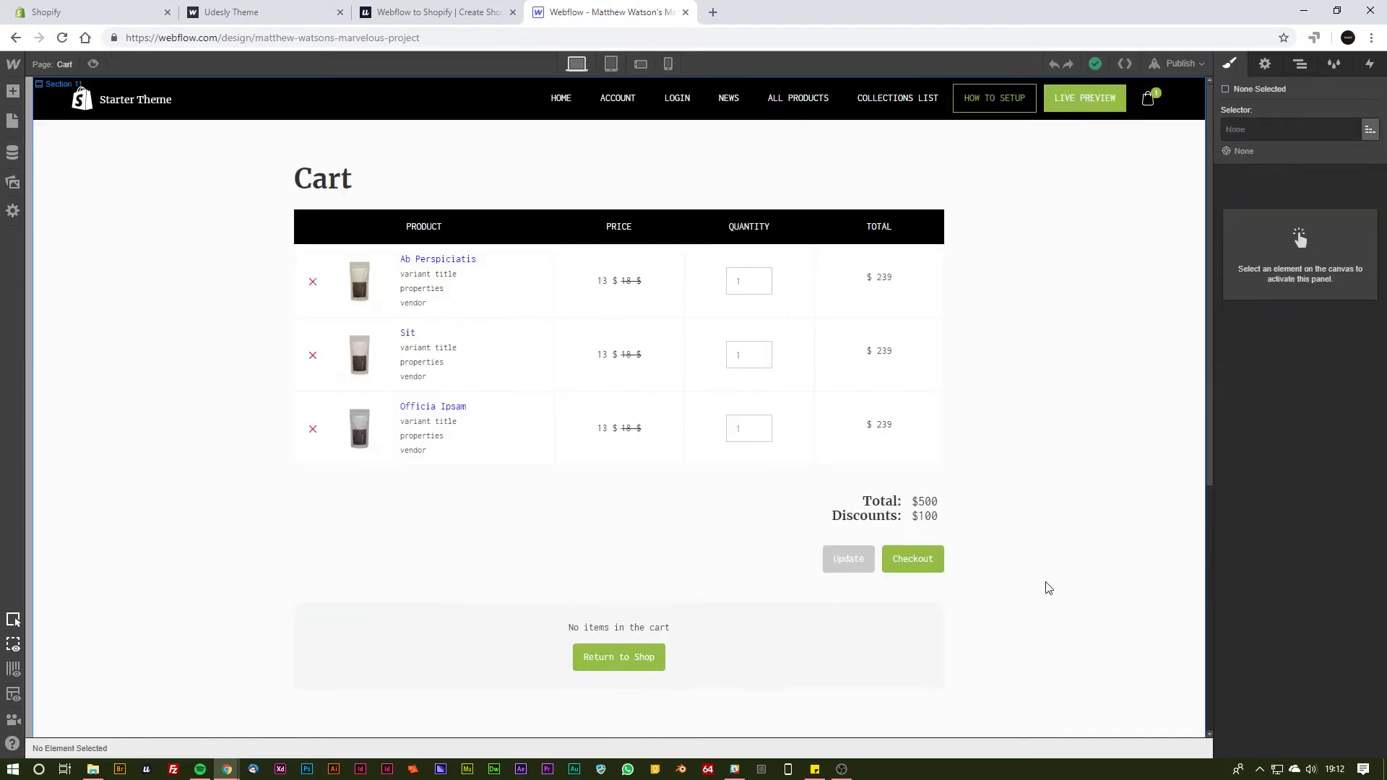
left_click(354, 371)
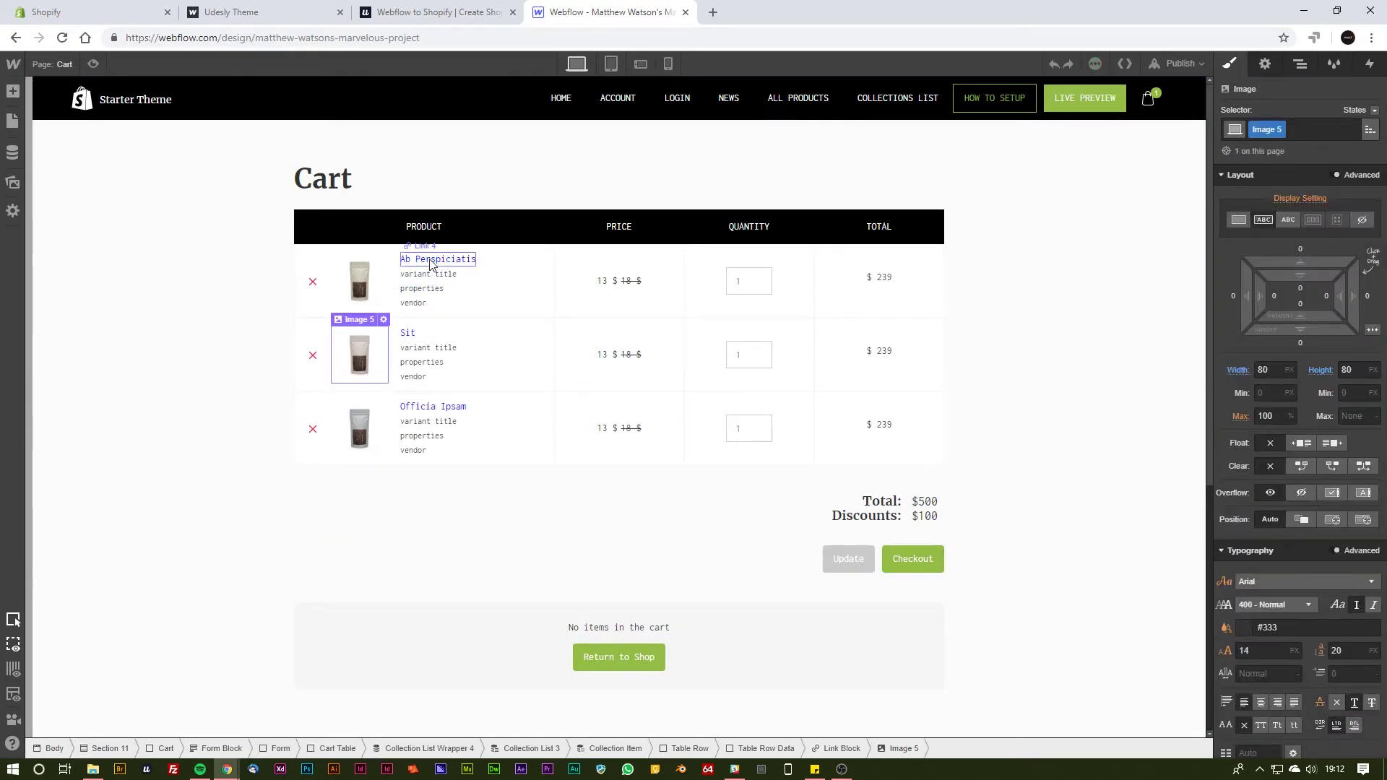
left_click(431, 264)
Look through the collection tiles on the Collections List page.
scroll(464, 424, "down", 3)
scroll(461, 498, "up", 3)
scroll(361, 419, "down", 3)
scroll(353, 399, "down", 3)
scroll(409, 419, "up", 5)
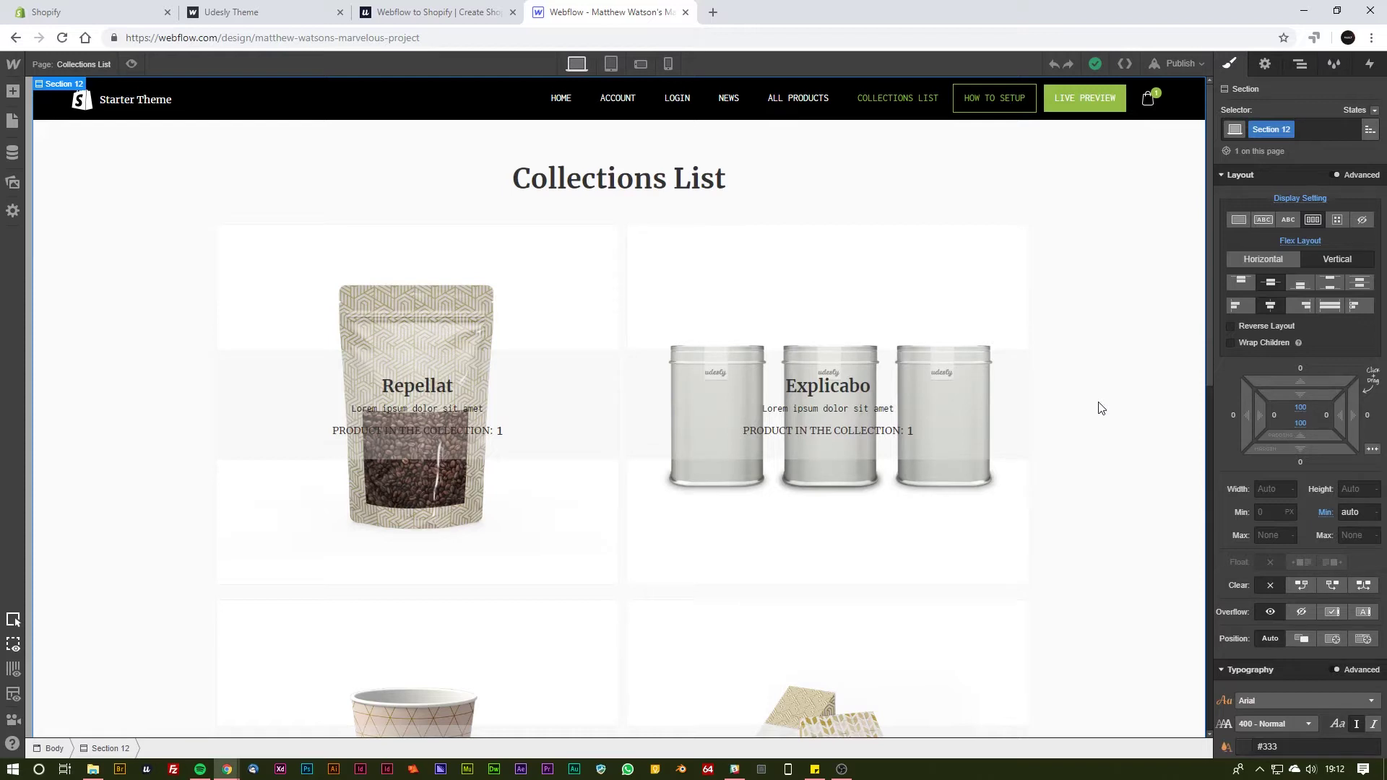
Review the Collections List page from its heading down to the Prev Page and Next Page buttons.
scroll(1116, 304, "down", 6)
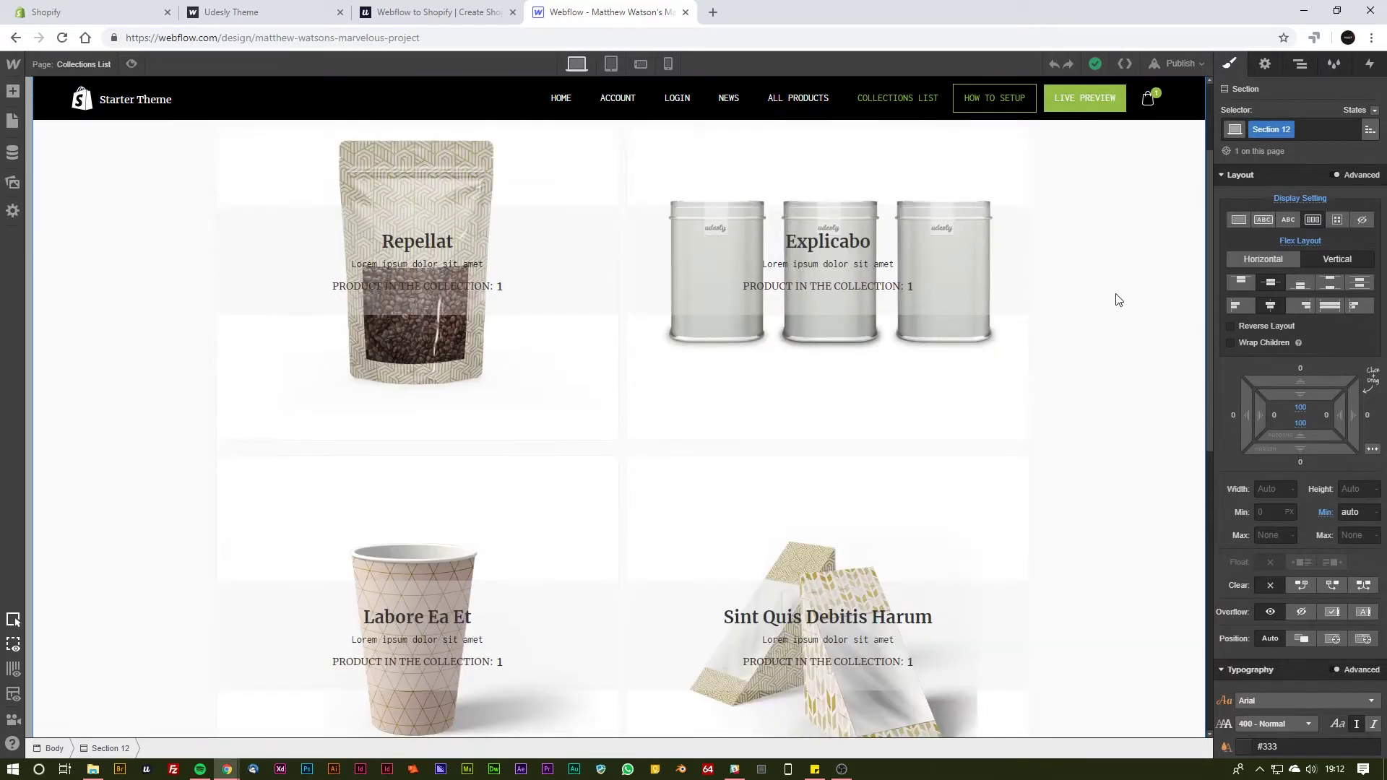
scroll(1088, 413, "up", 2)
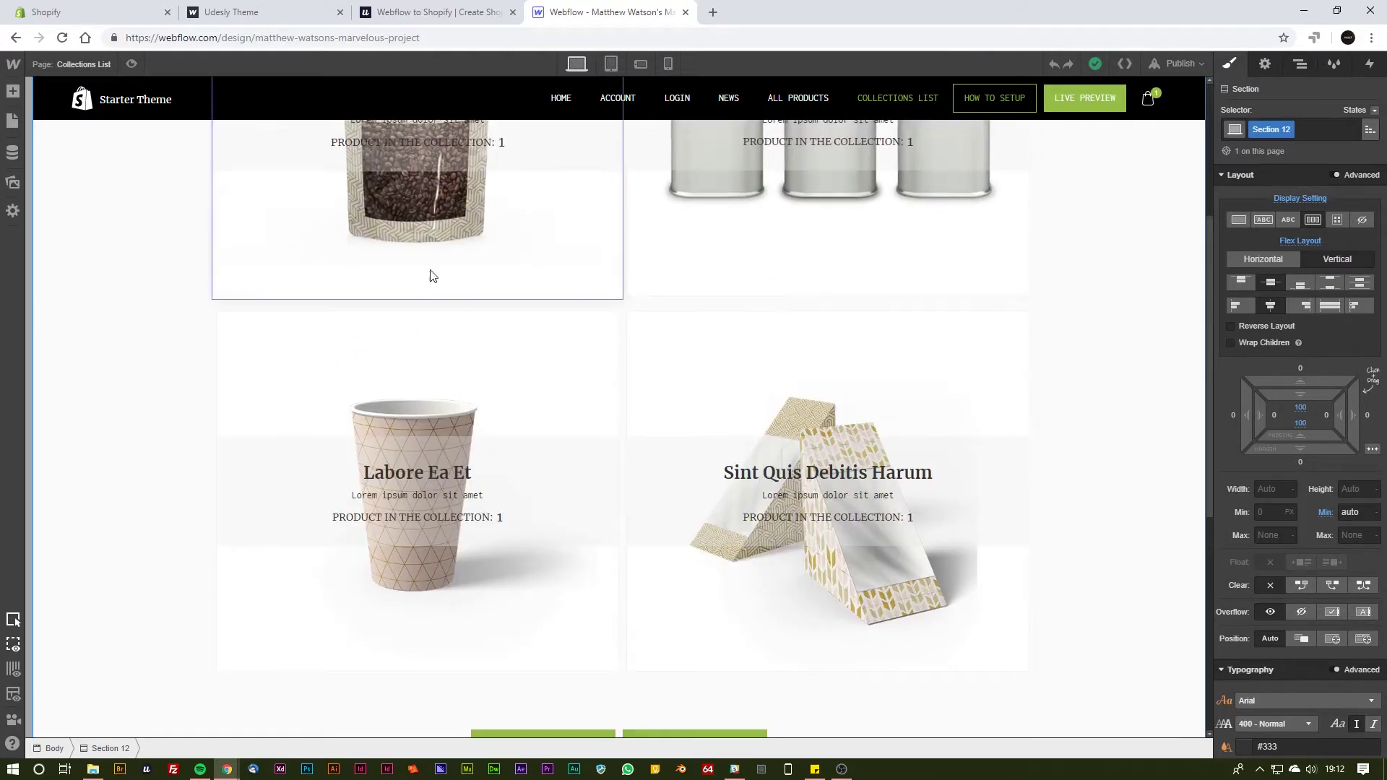
scroll(531, 251, "up", 3)
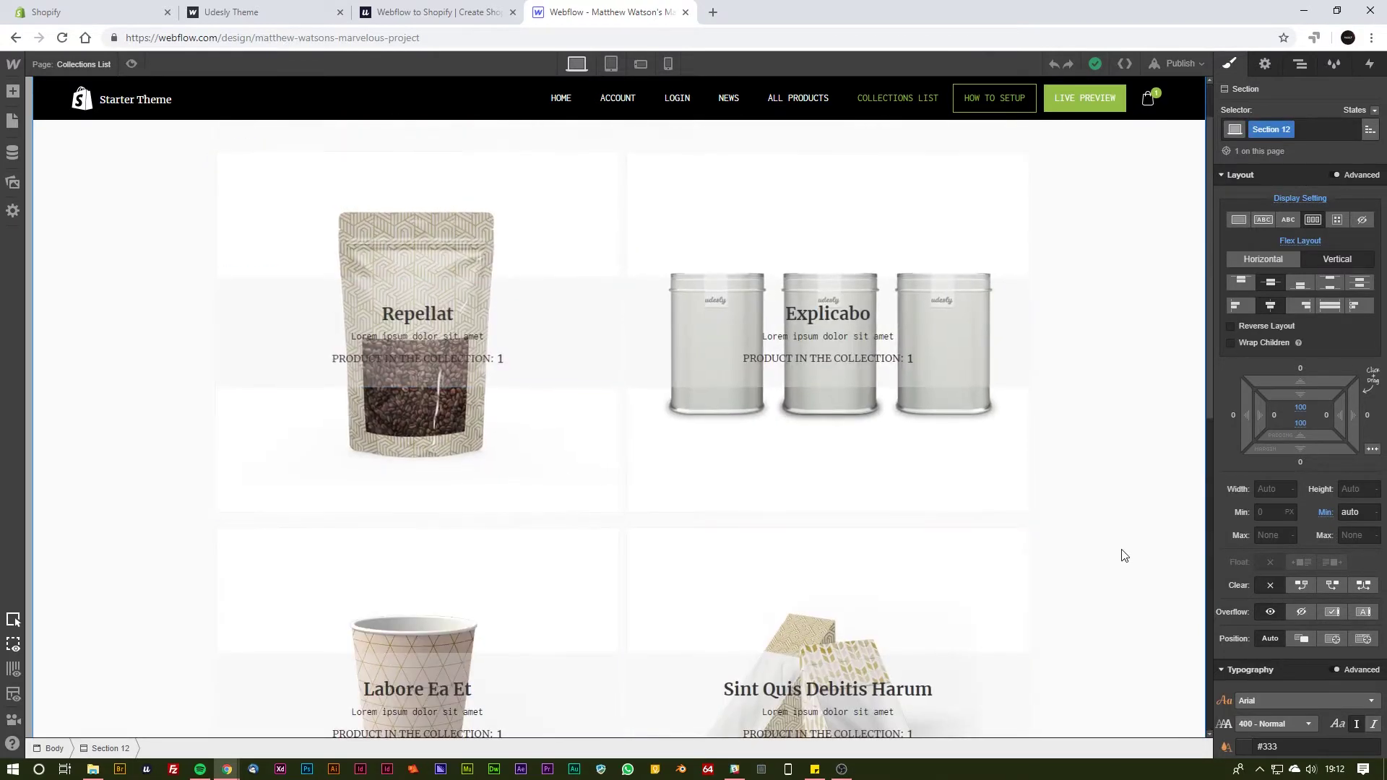
scroll(1093, 449, "down", 5)
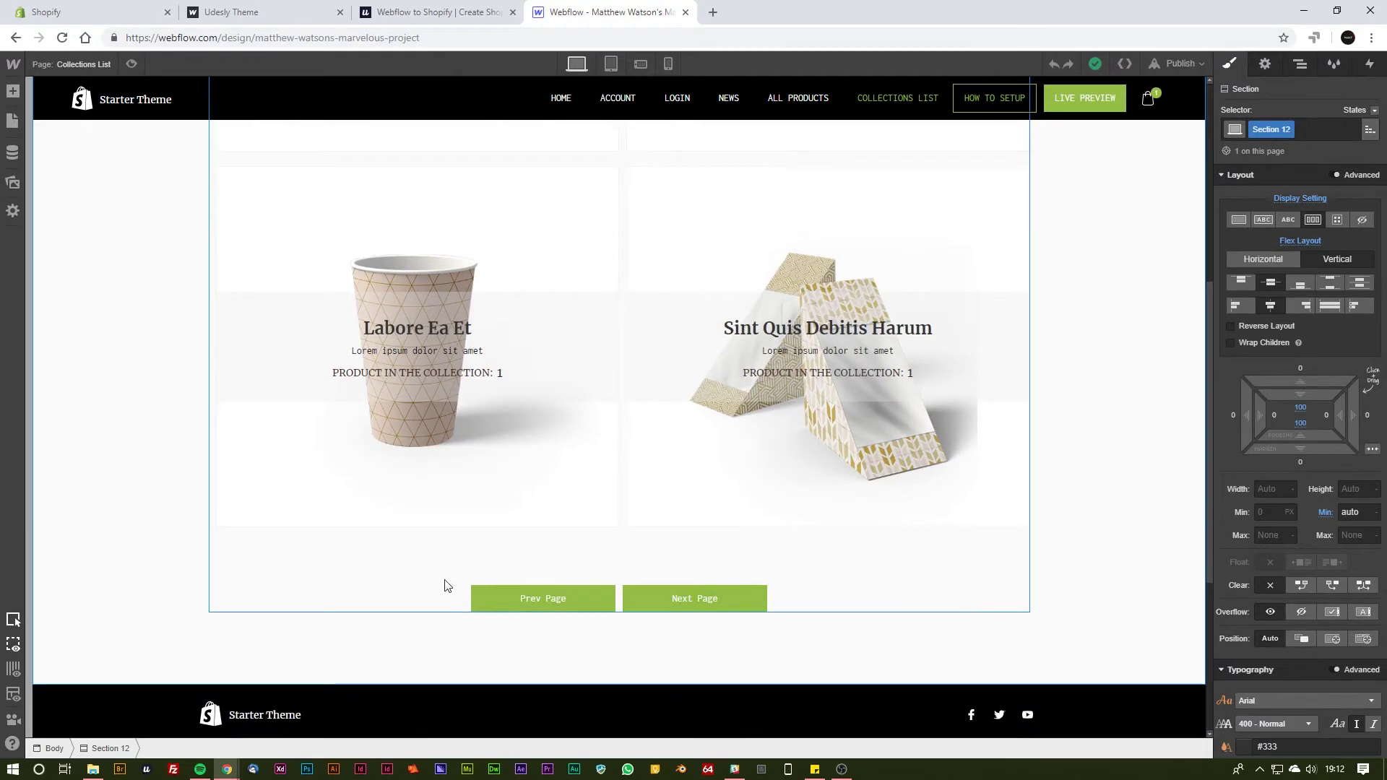
scroll(1069, 578, "up", 5)
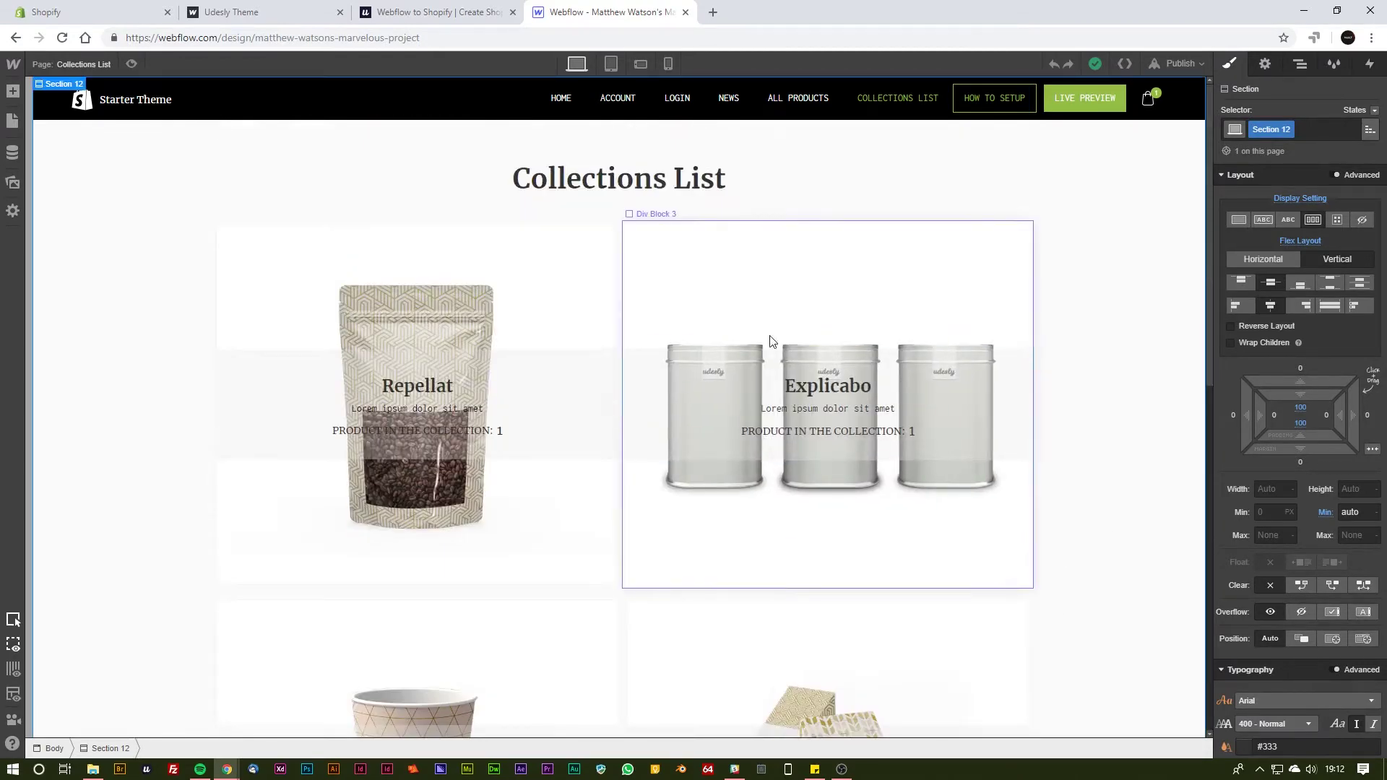
View the Gift Card page and the Default Page of the theme.
left_click(20, 123)
left_click(103, 432)
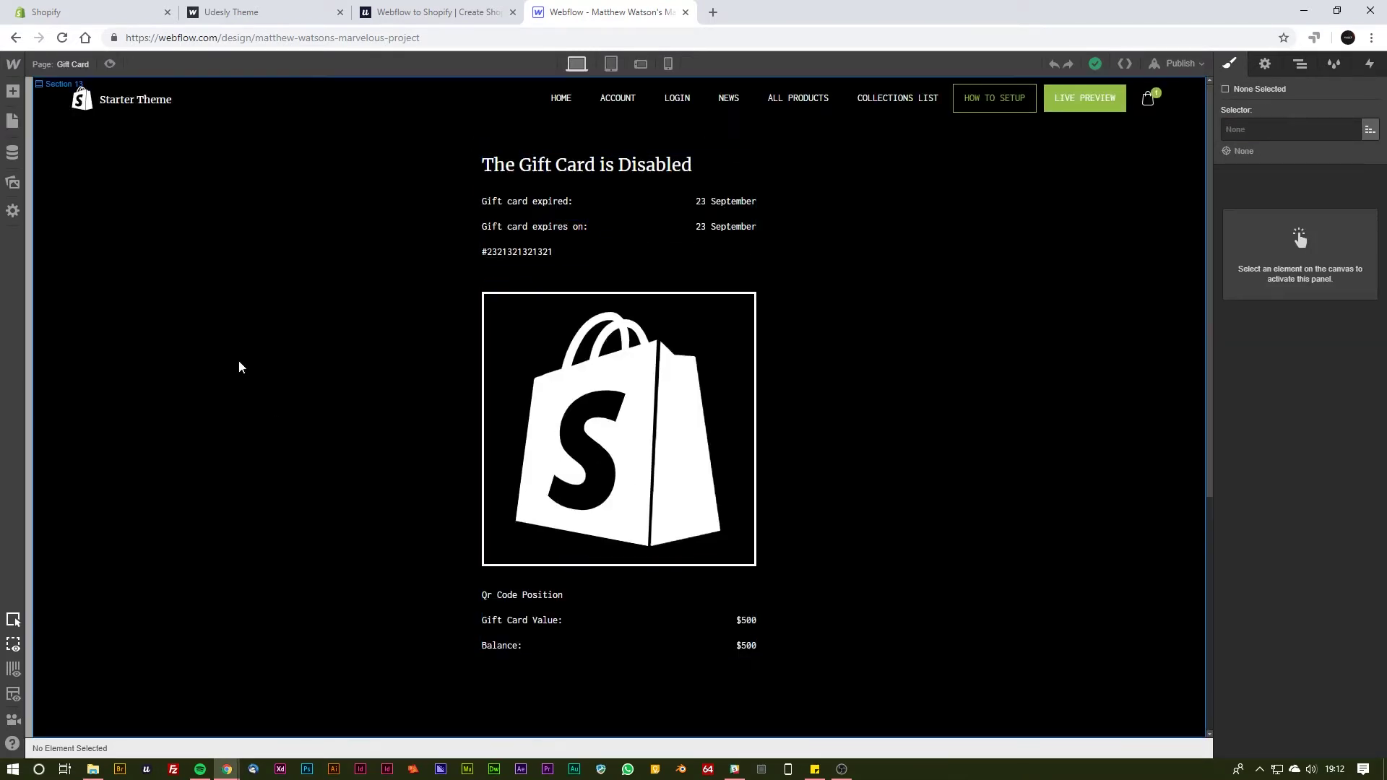
left_click(12, 121)
left_click(72, 447)
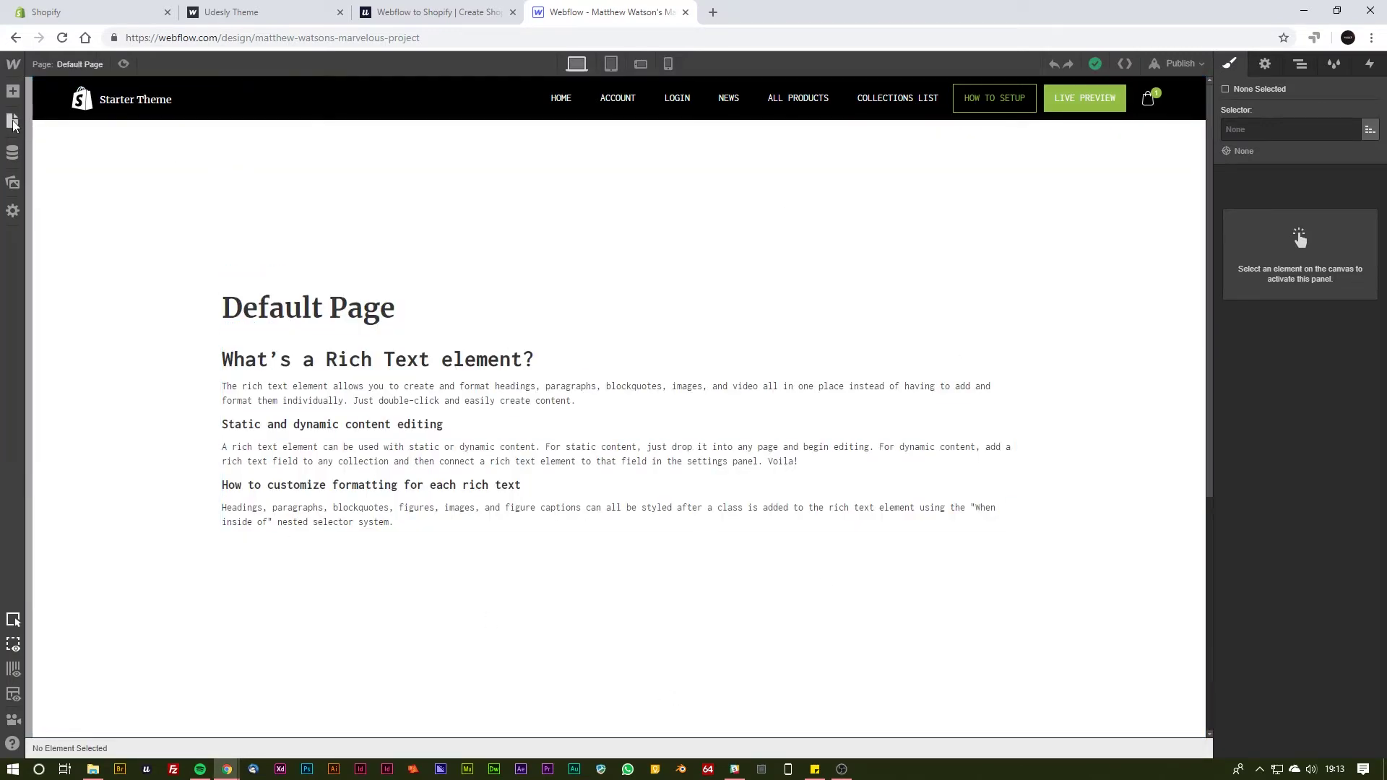
View the Password and 404 utility pages.
left_click(12, 122)
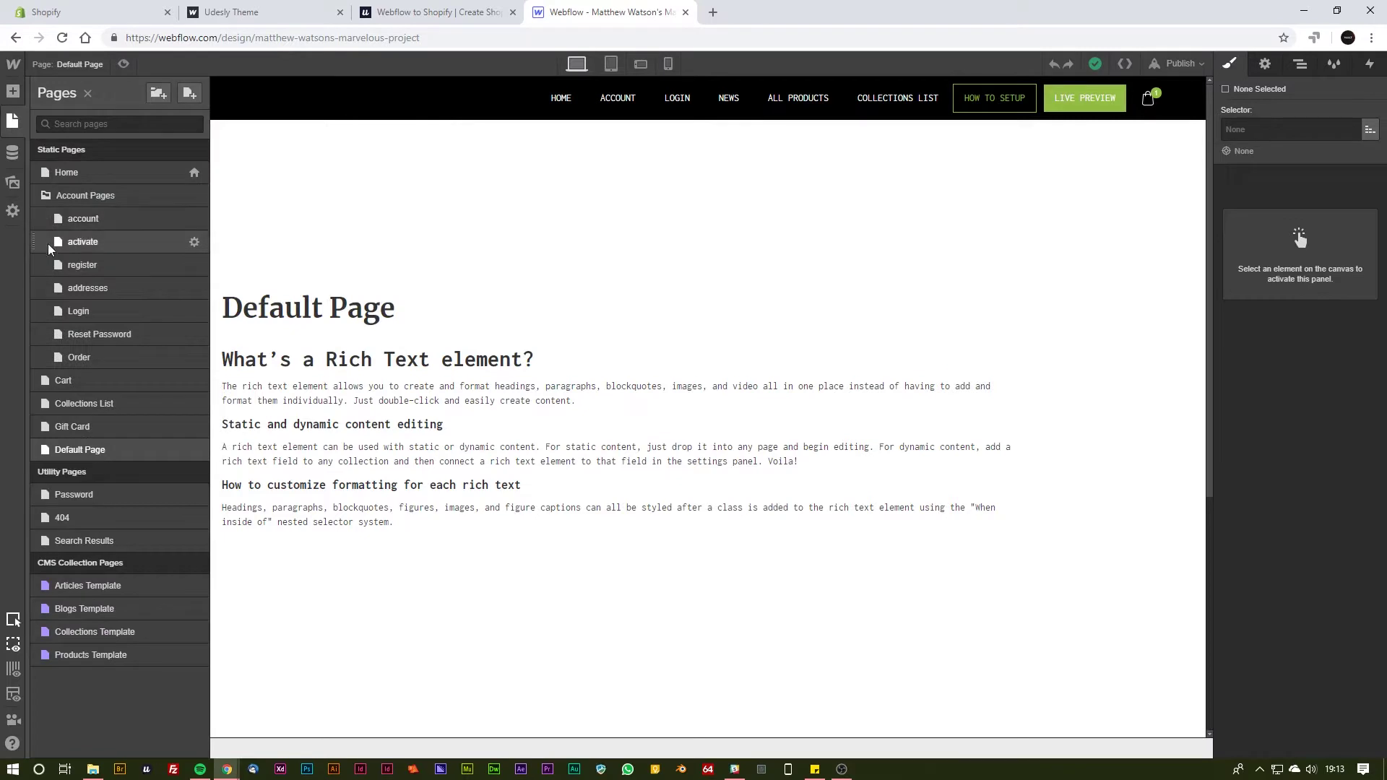
left_click(75, 495)
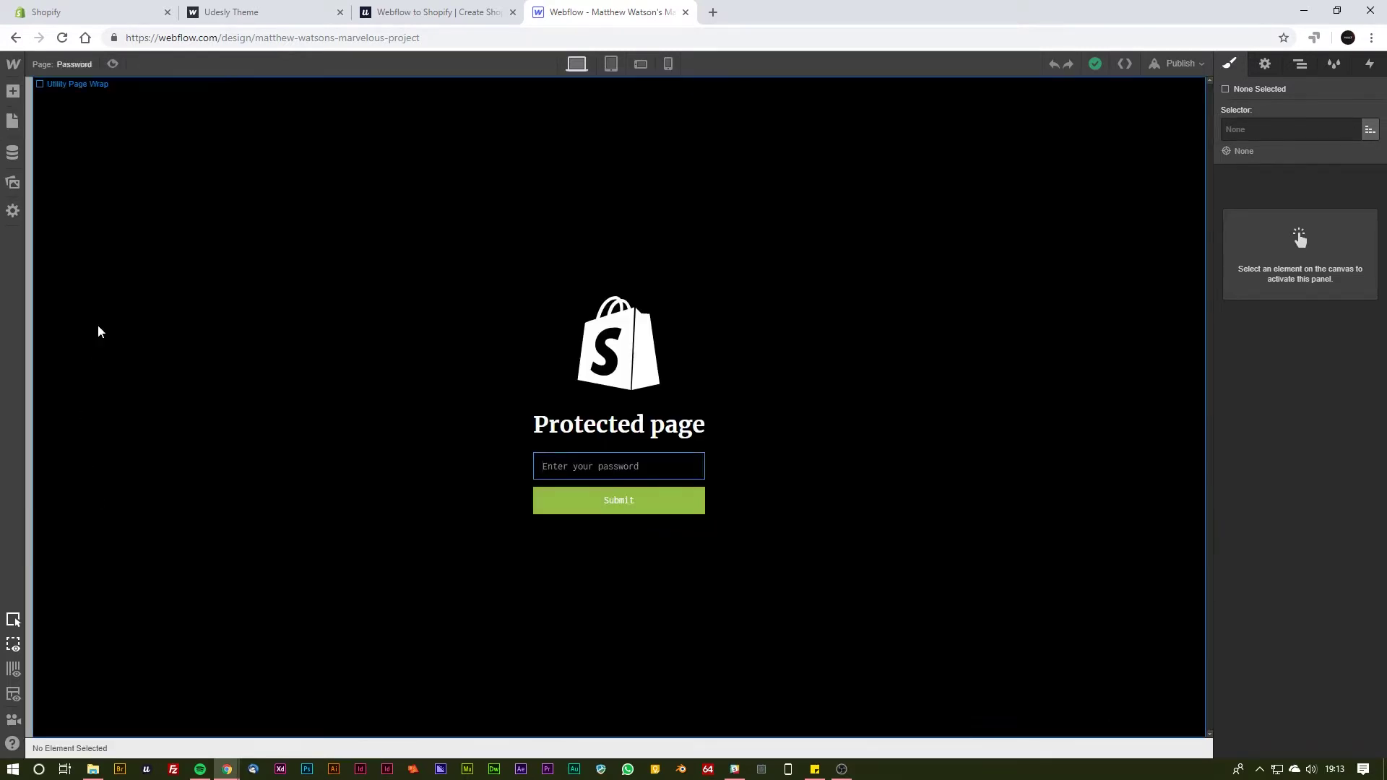
left_click(12, 122)
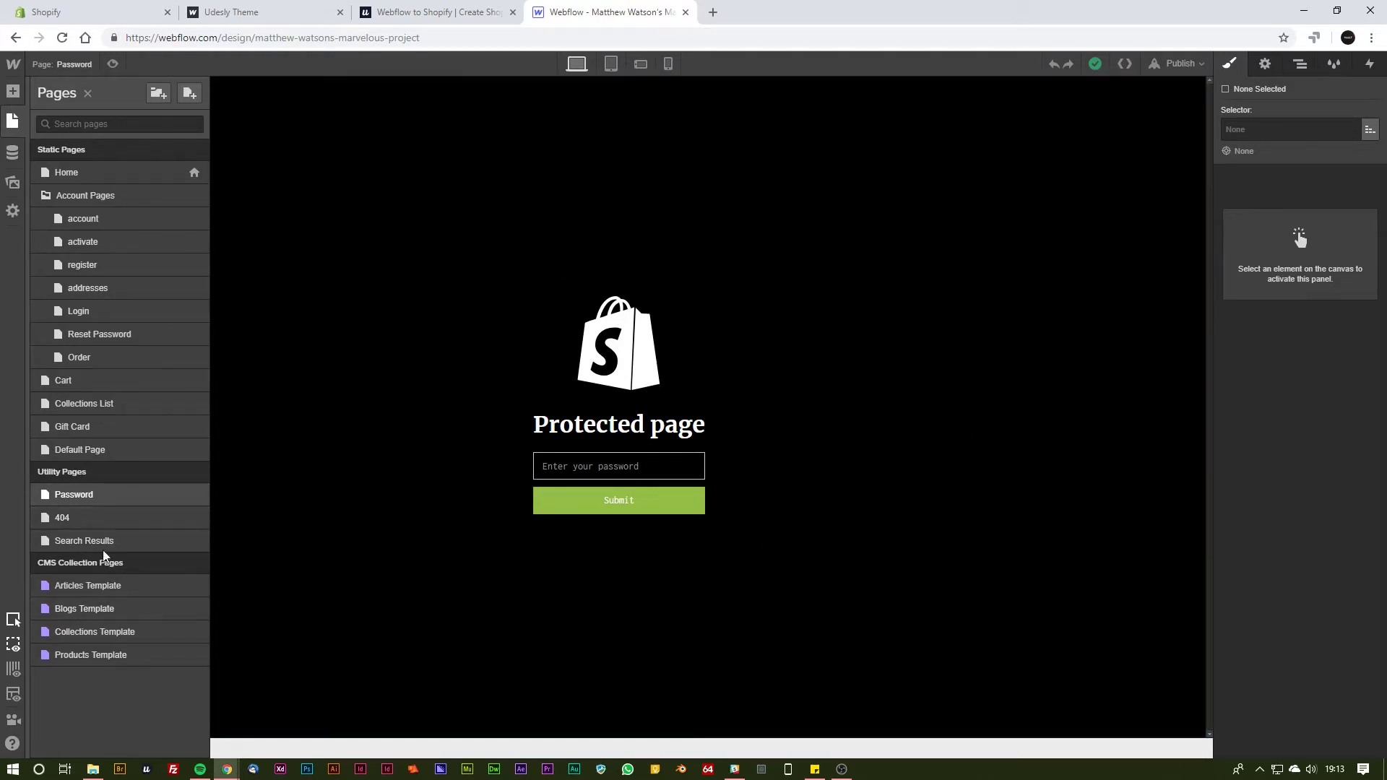
left_click(92, 518)
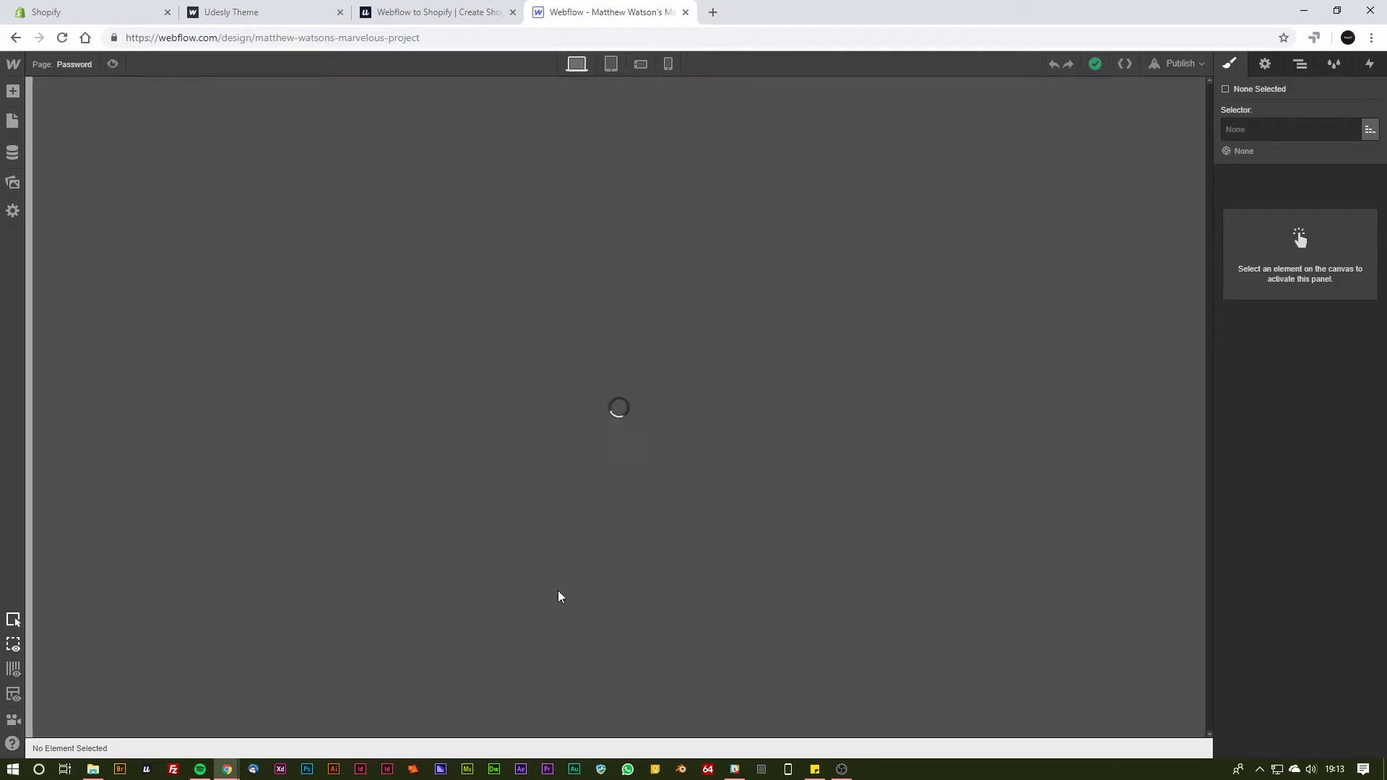
Open the Search Results utility page and look through its article cards and pagination.
left_click(12, 121)
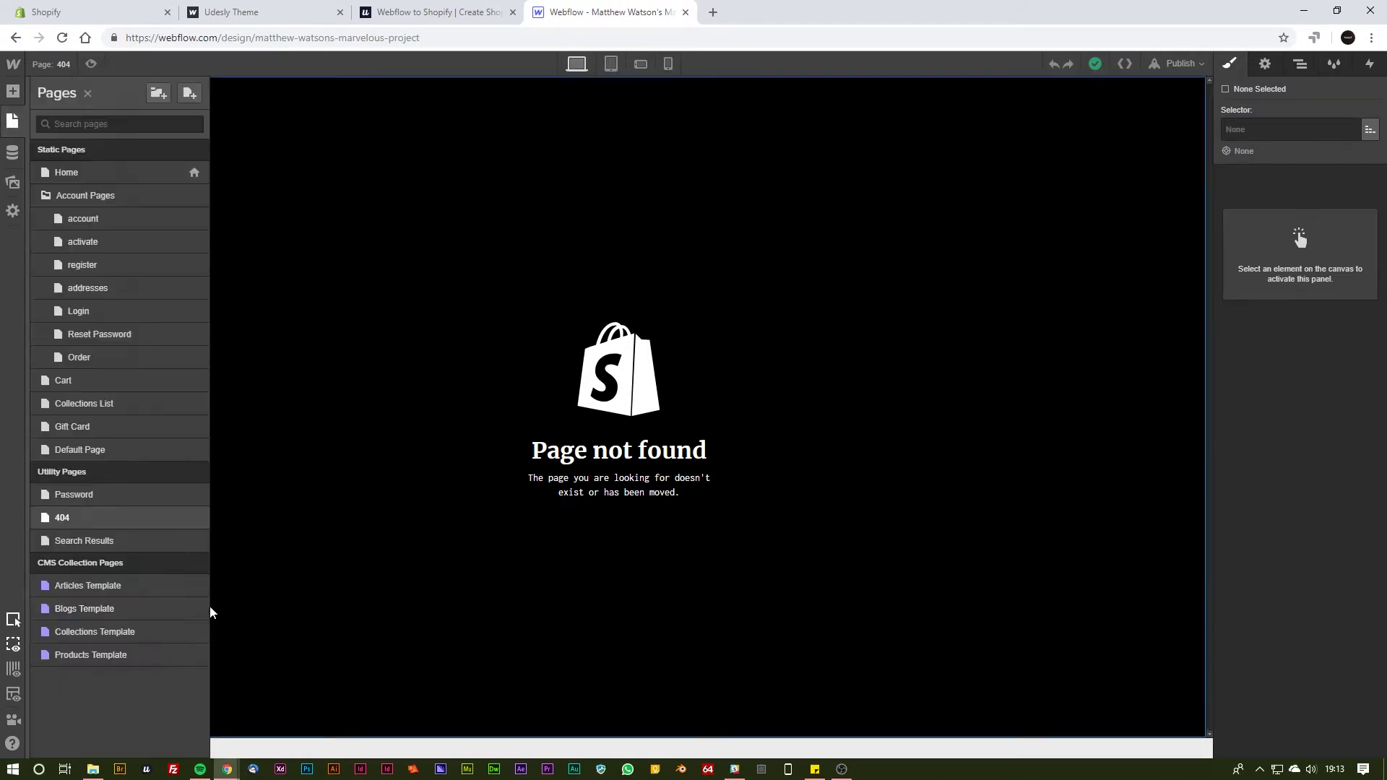
left_click(112, 542)
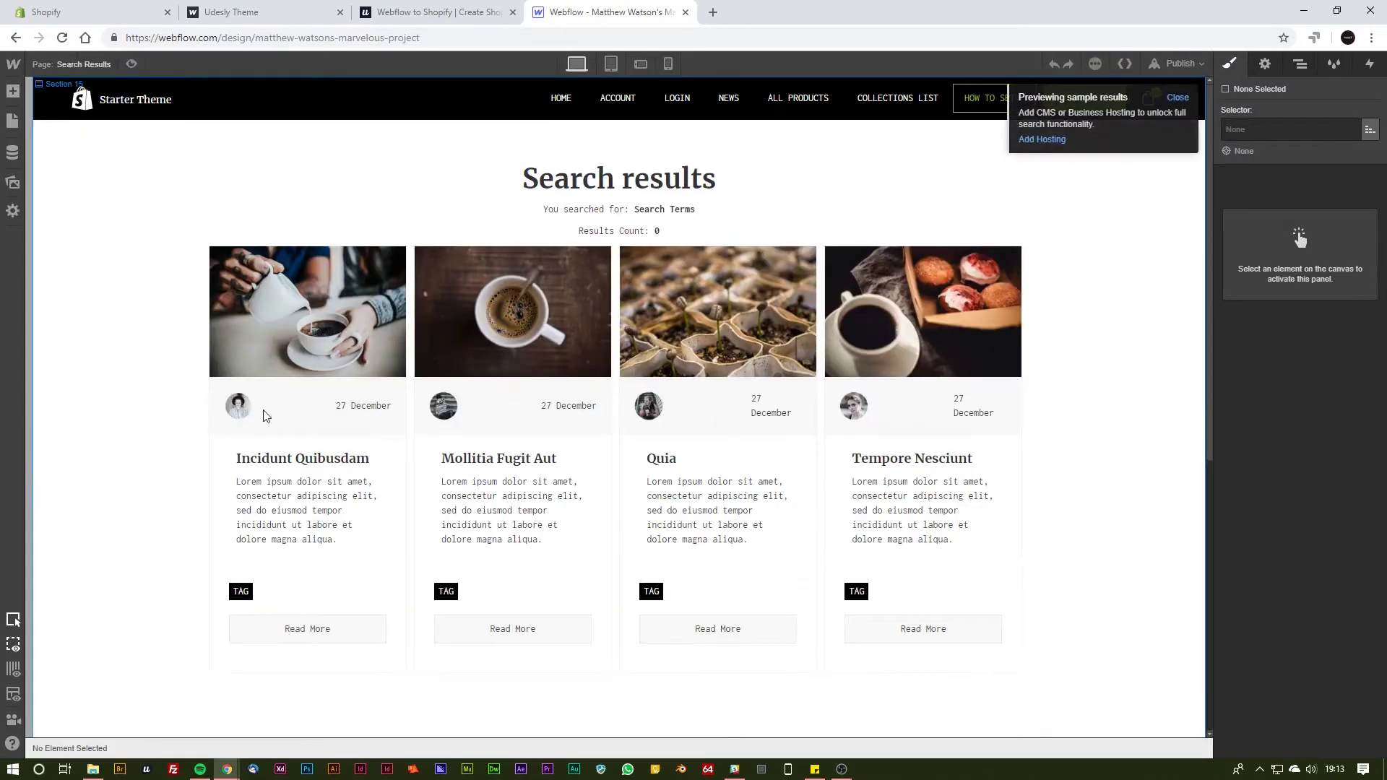
scroll(239, 345, "down", 3)
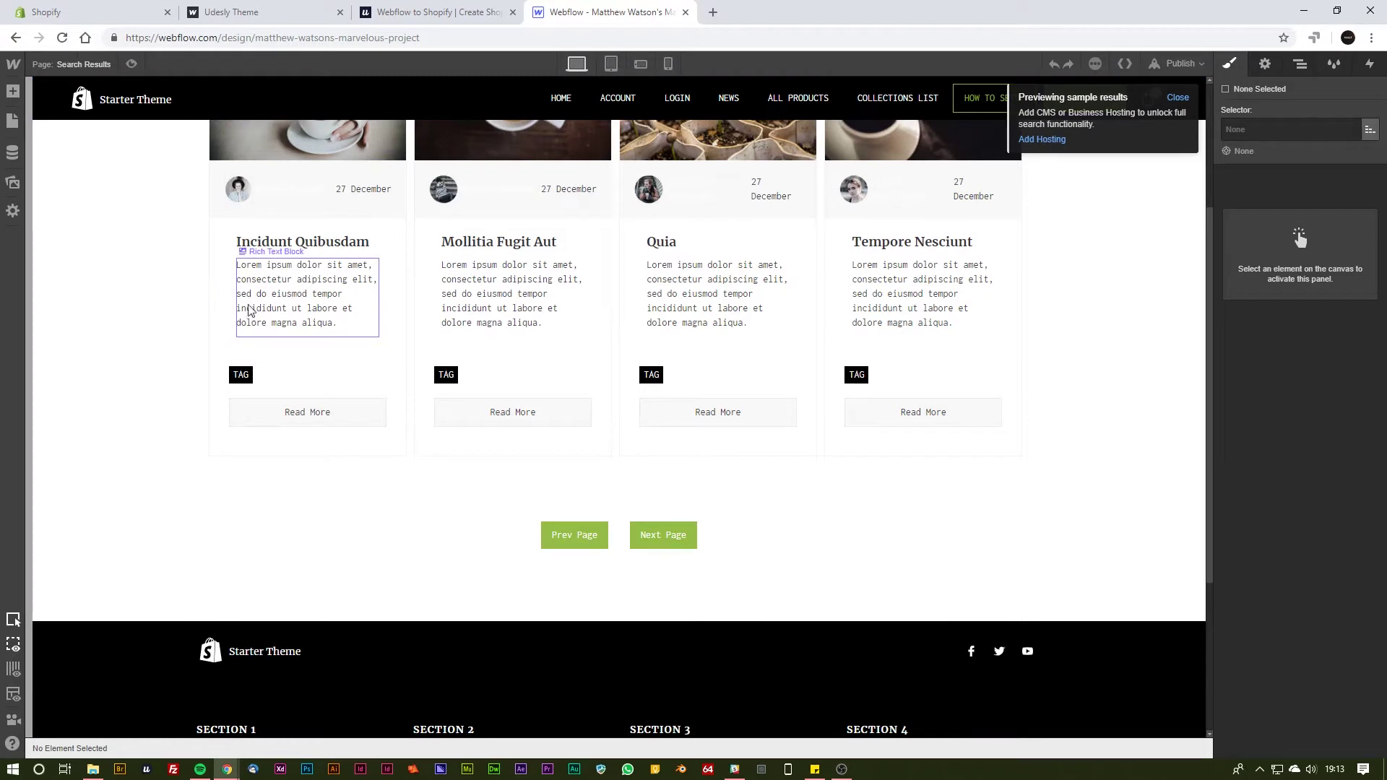
Open the Articles Template and look through the article page's layout.
left_click(12, 120)
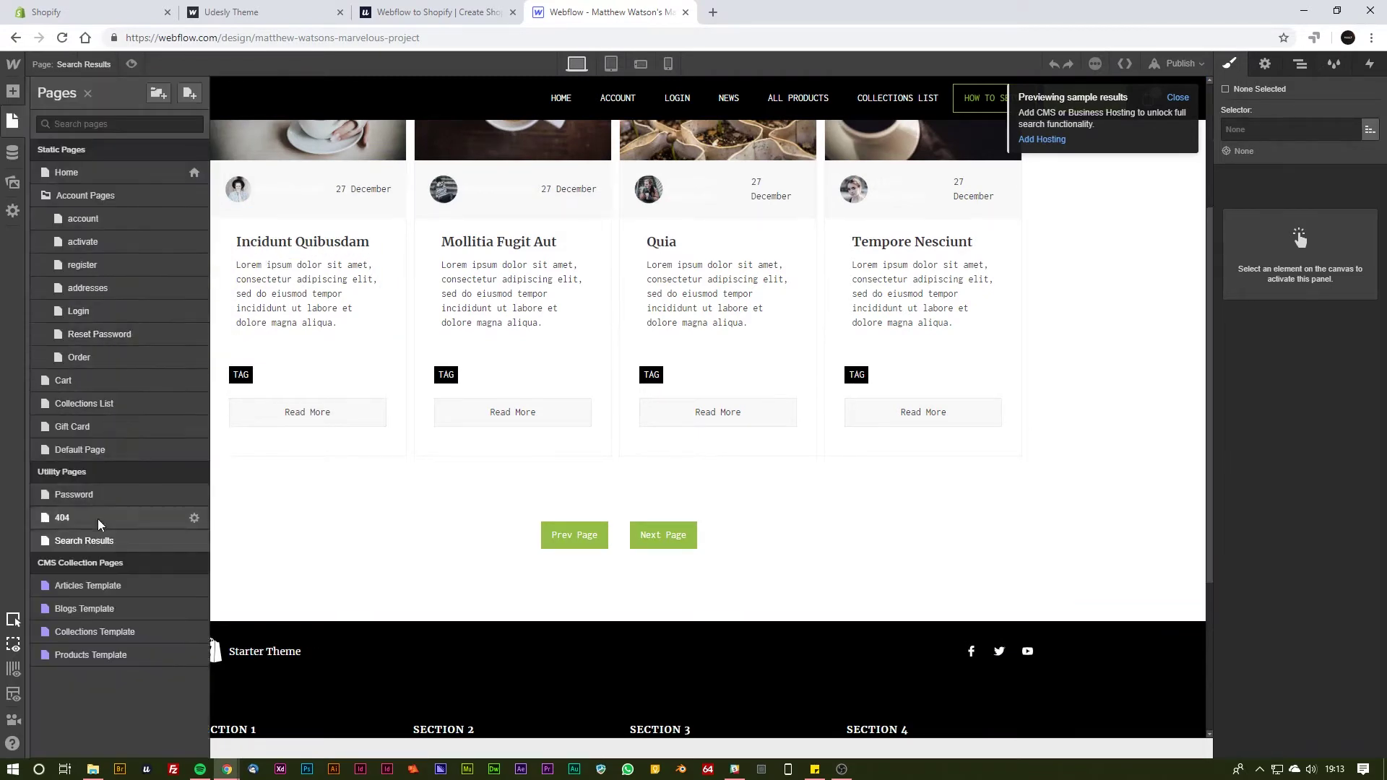
left_click(93, 590)
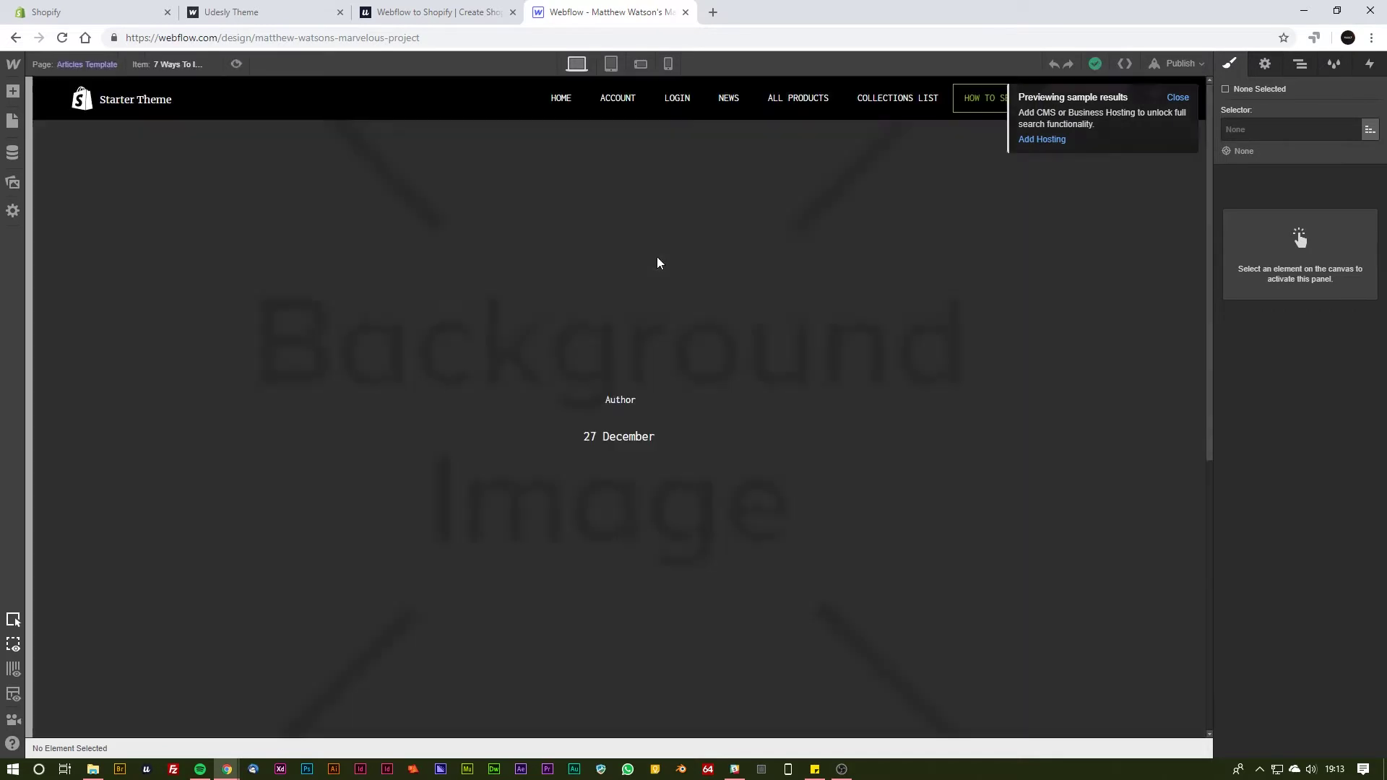
scroll(285, 276, "down", 8)
scroll(282, 282, "down", 2)
scroll(217, 372, "up", 15)
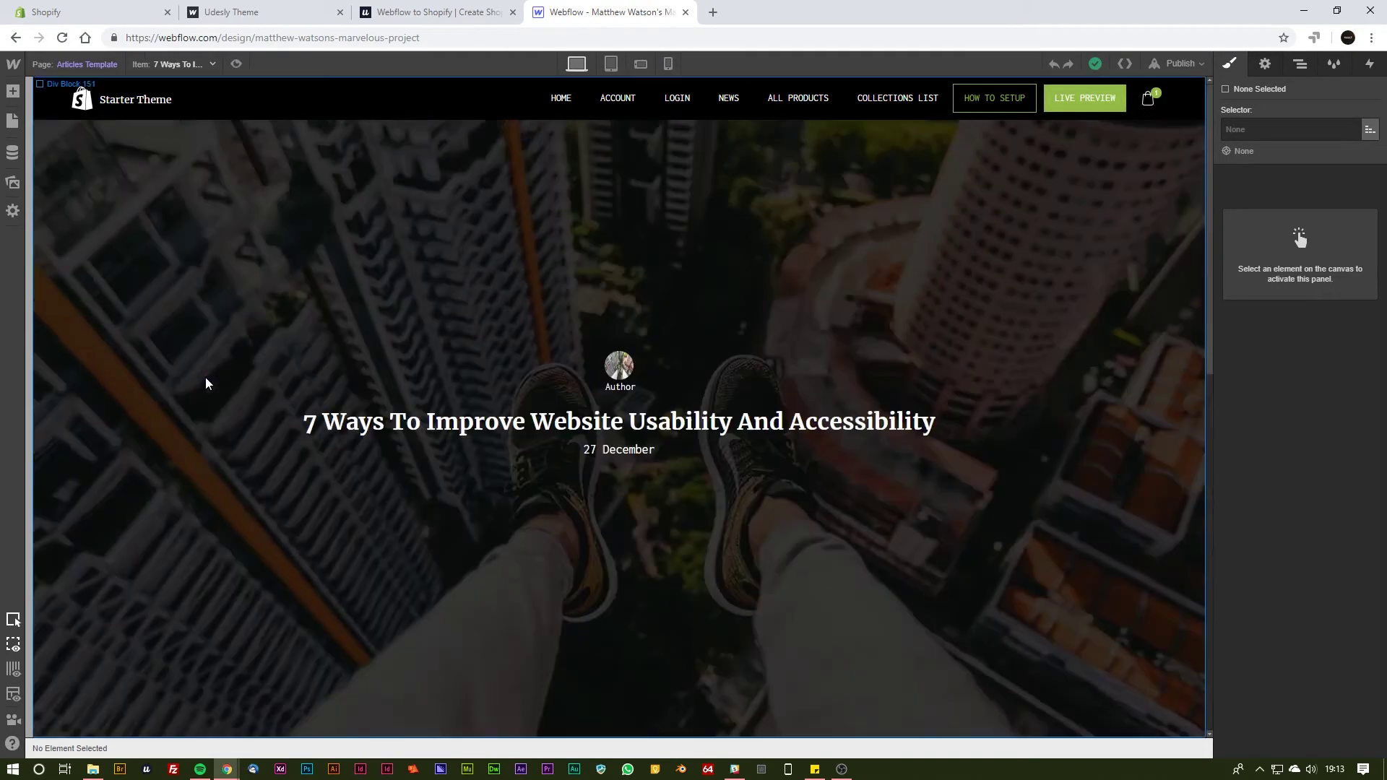
Open the Blogs Template and look through its article cards.
left_click(15, 121)
left_click(79, 613)
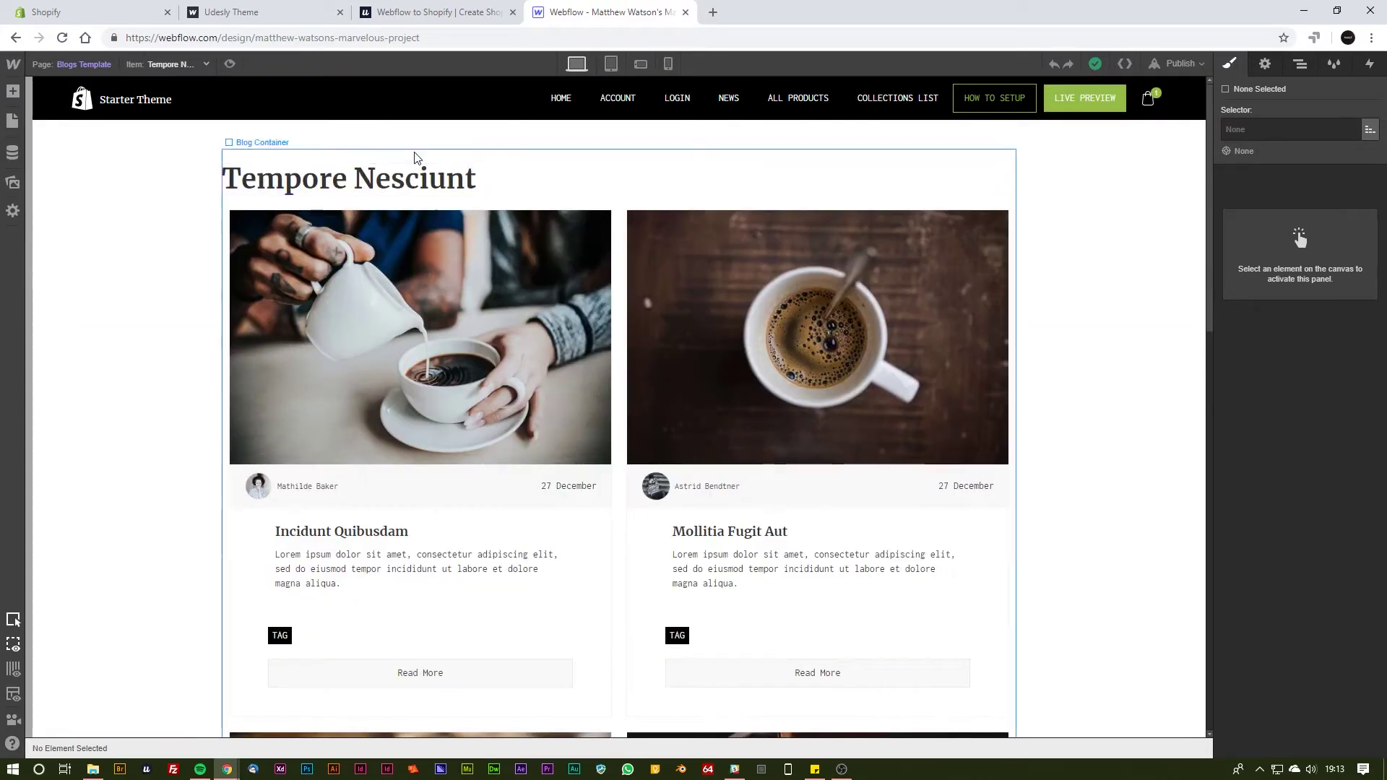
scroll(1137, 299, "down", 7)
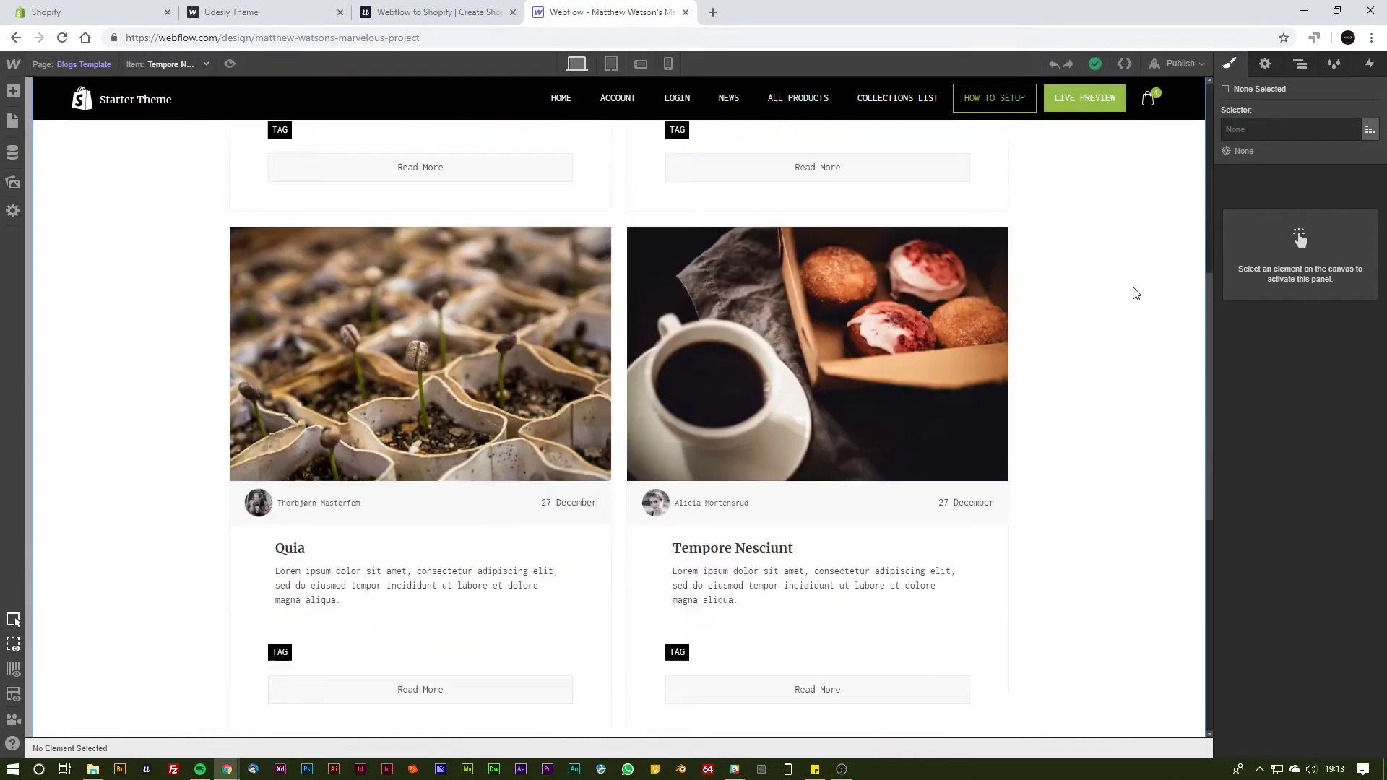
scroll(943, 361, "down", 6)
scroll(505, 210, "up", 13)
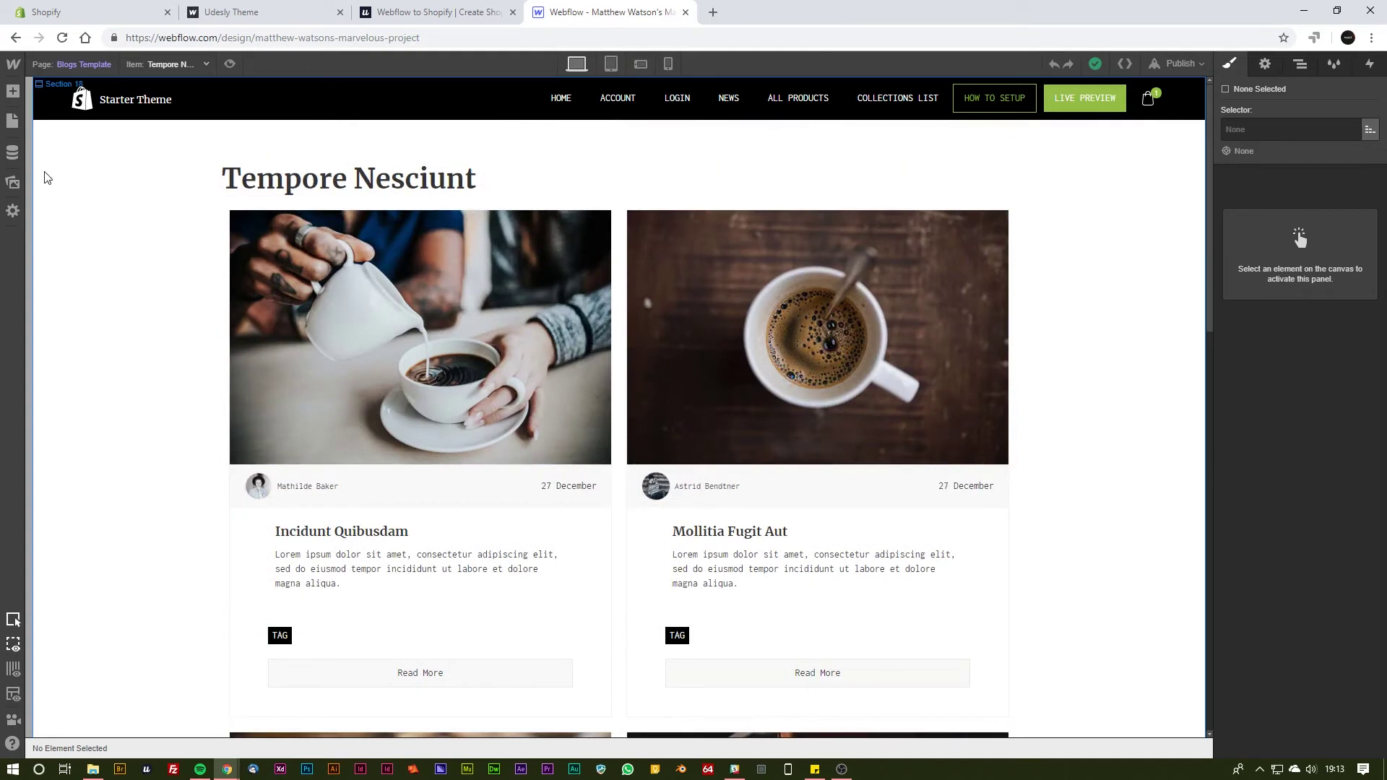
Open the Collections Template and look through its product cards down to the tag, type and vendor links.
left_click(12, 121)
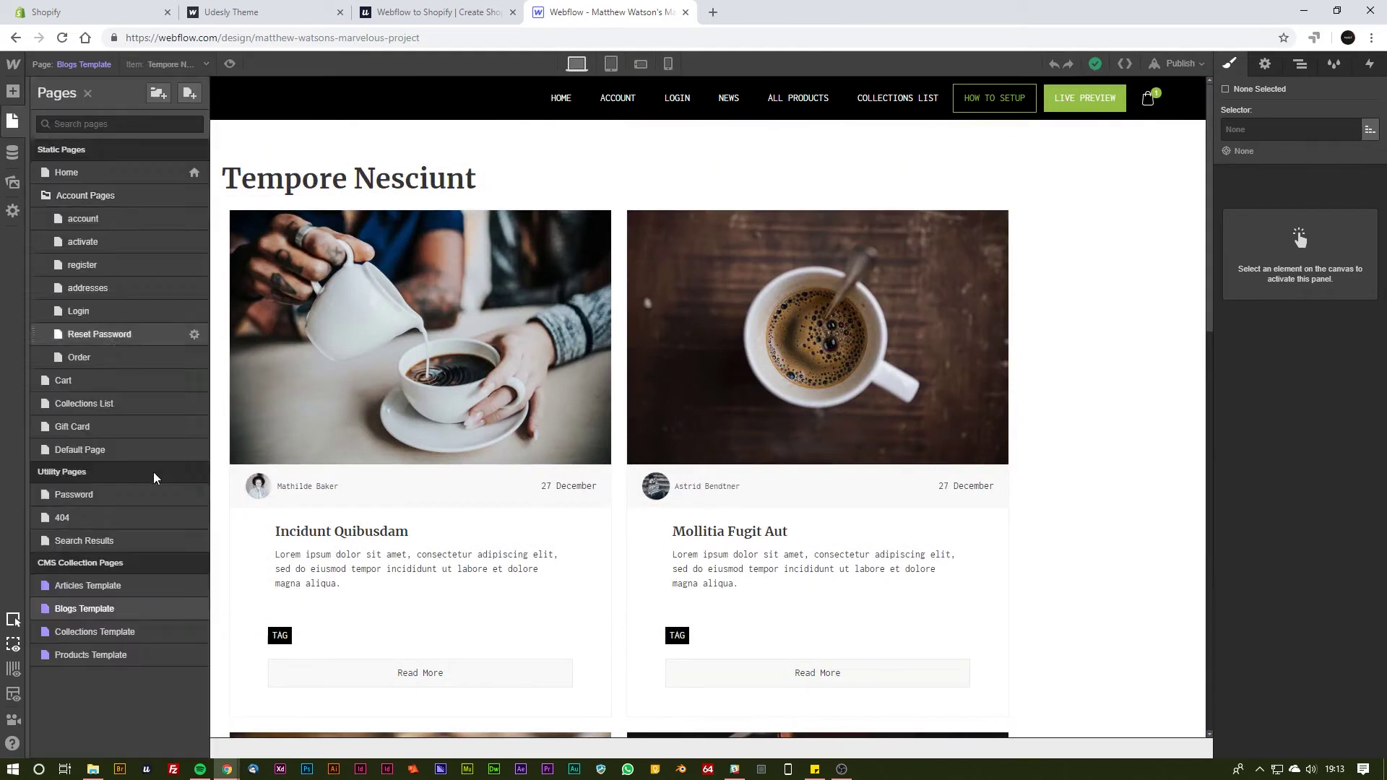
left_click(88, 632)
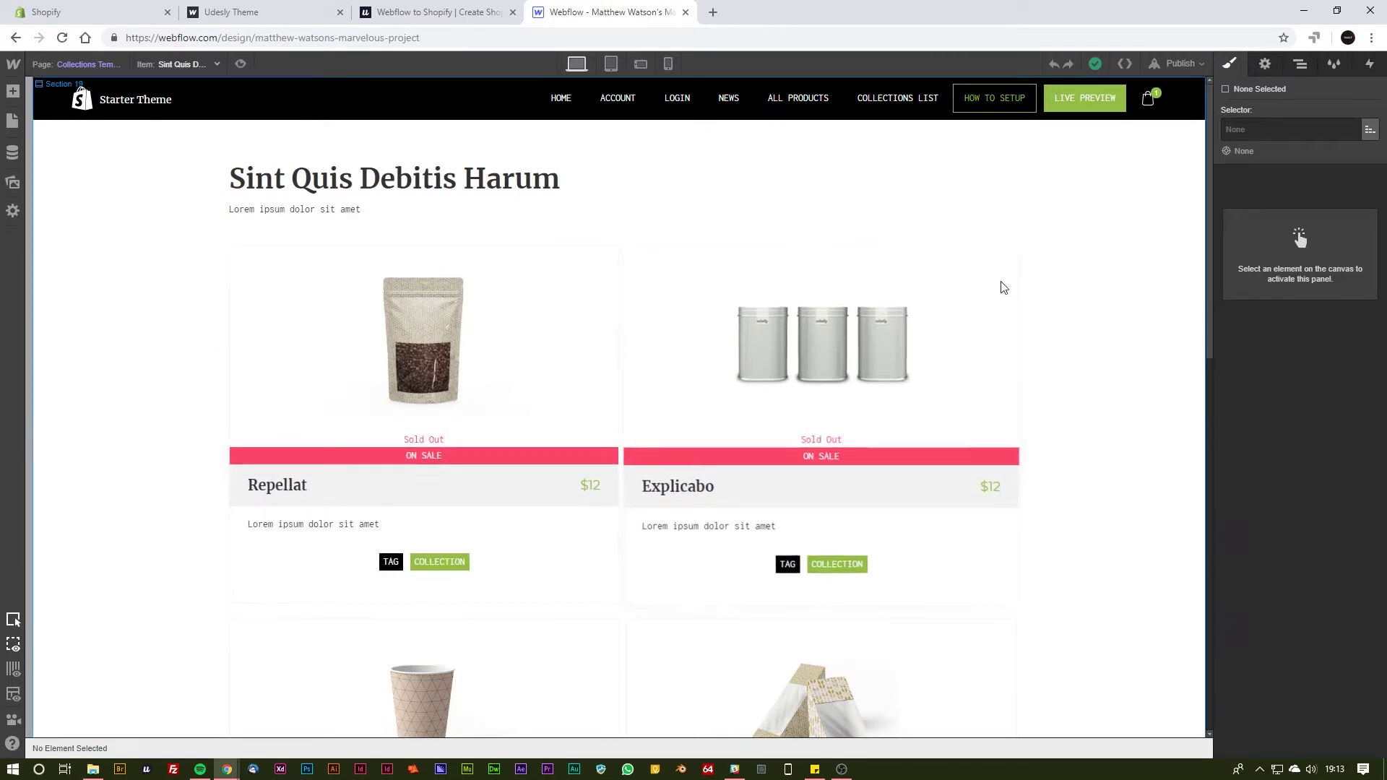
scroll(523, 387, "down", 6)
scroll(523, 387, "up", 6)
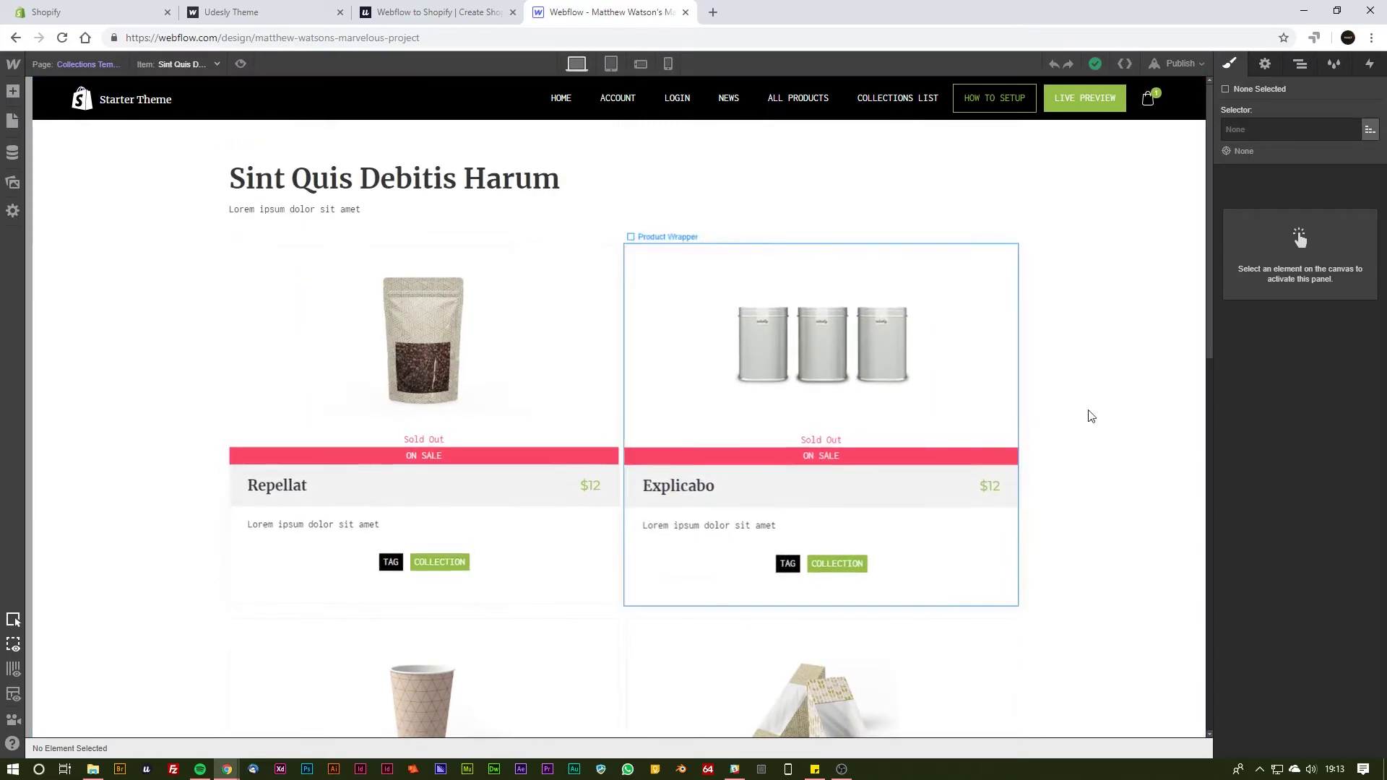
scroll(947, 463, "down", 8)
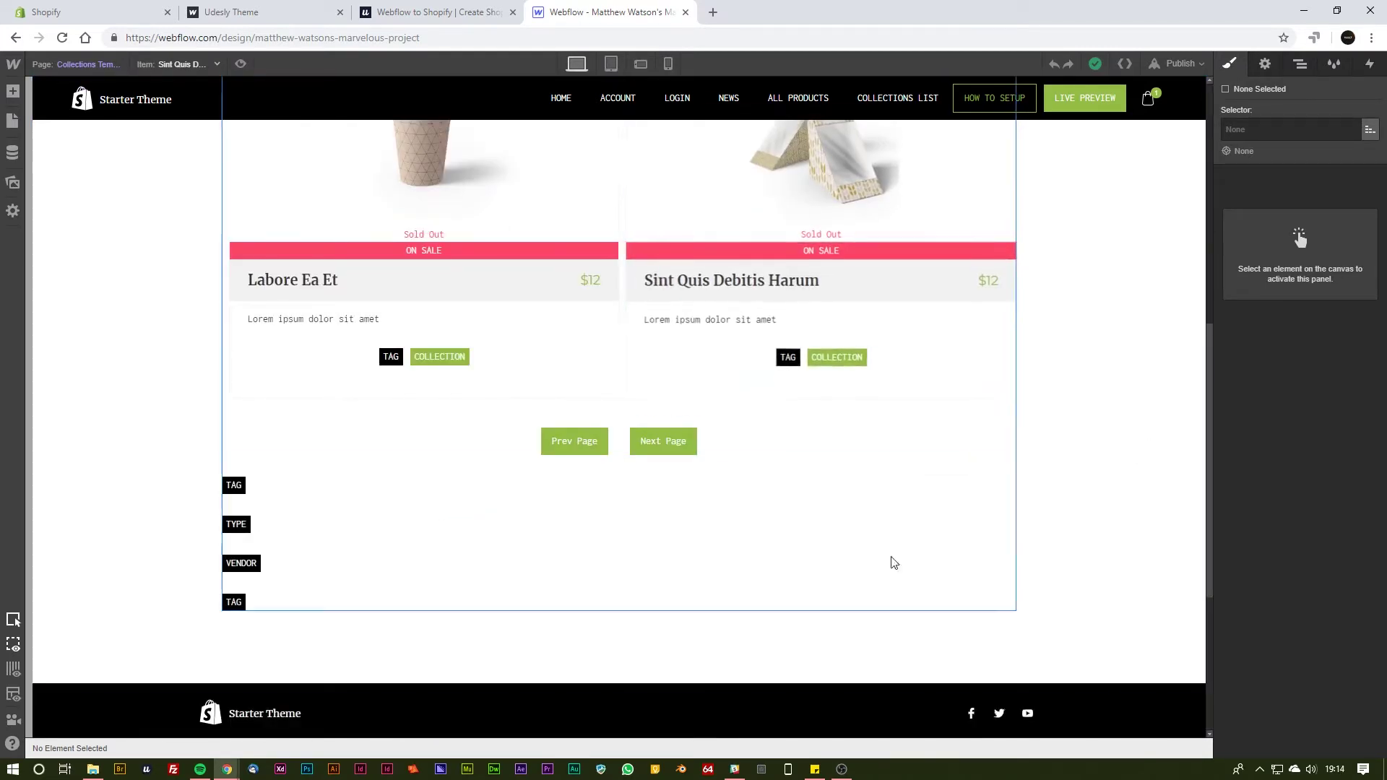
Inspect a product card's tag link, the tag, type and vendor links below the pagination, and the div block containing them.
left_click(442, 360)
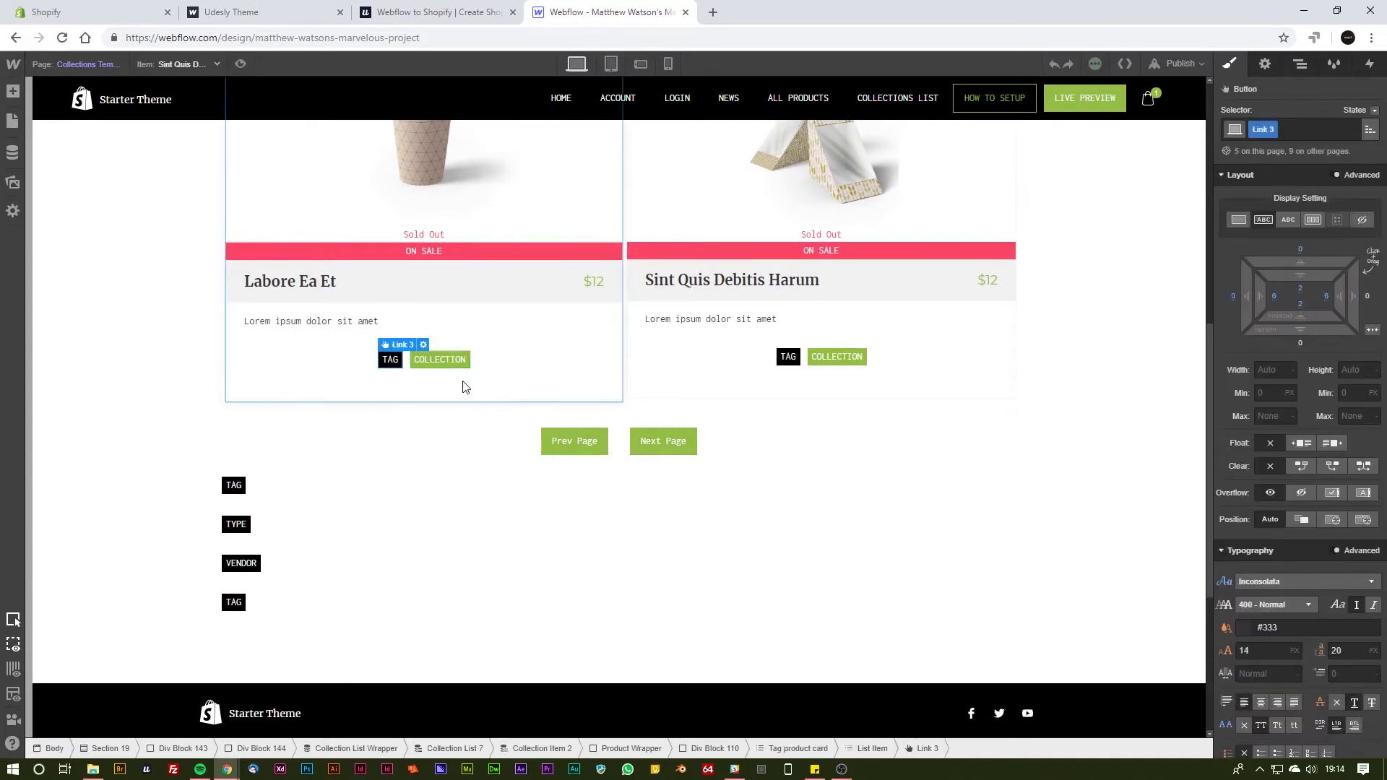
left_click(236, 605)
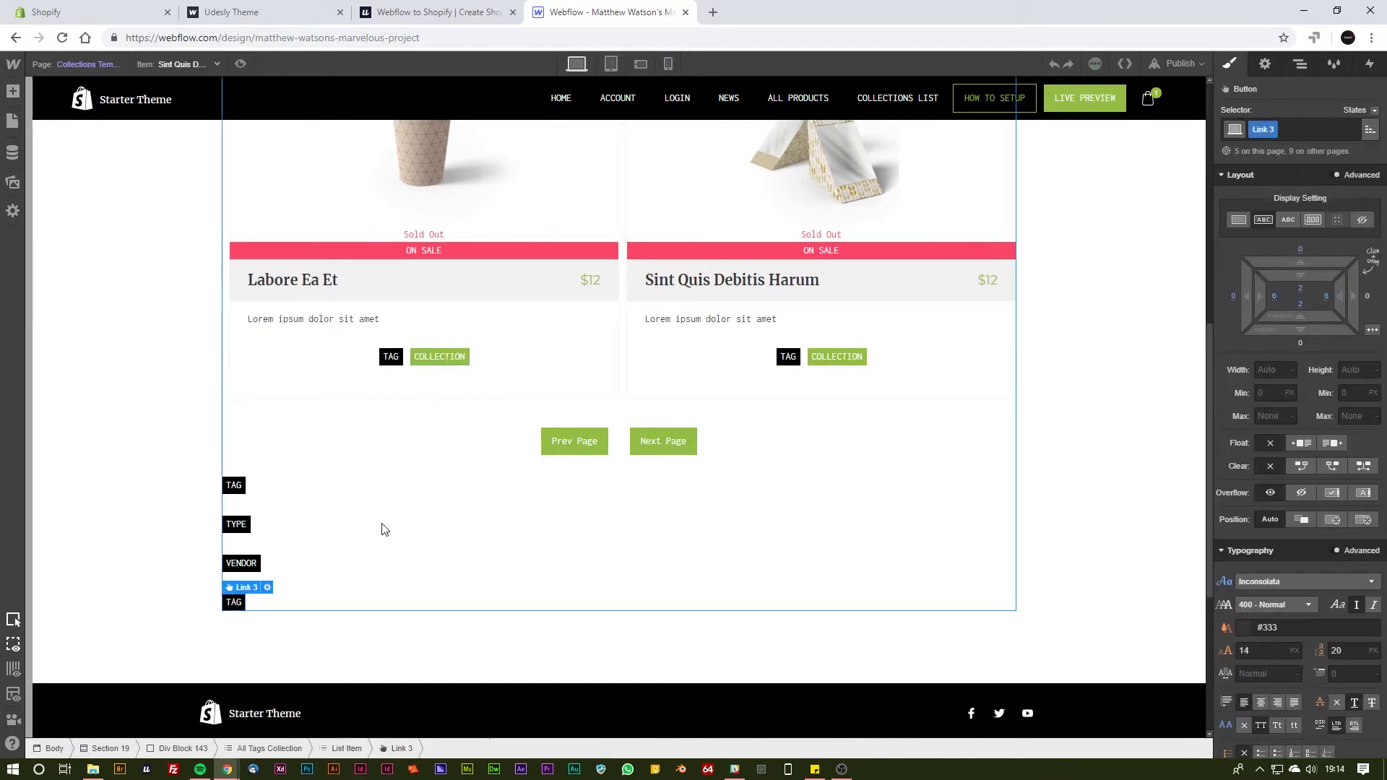
left_click(246, 506)
left_click(233, 485)
left_click(246, 533)
left_click(249, 565)
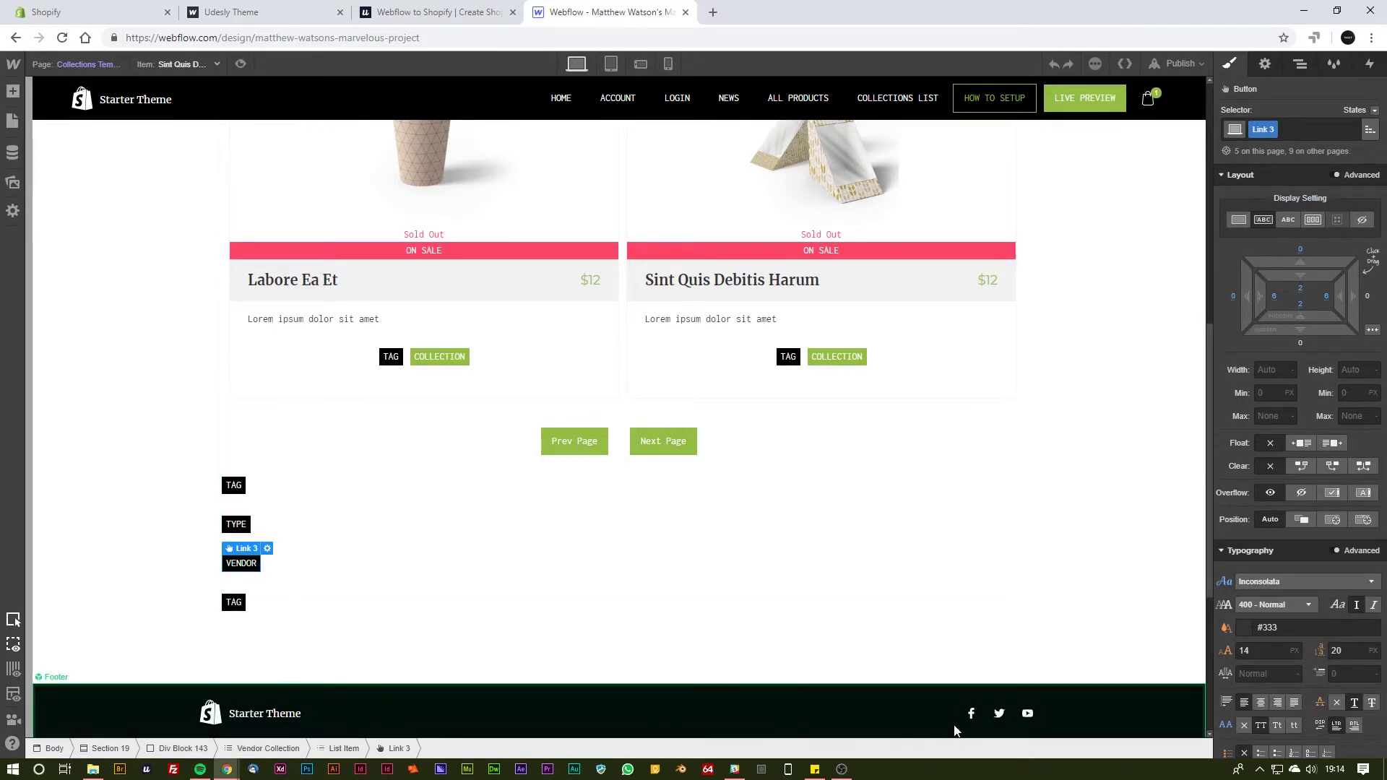
left_click(509, 561)
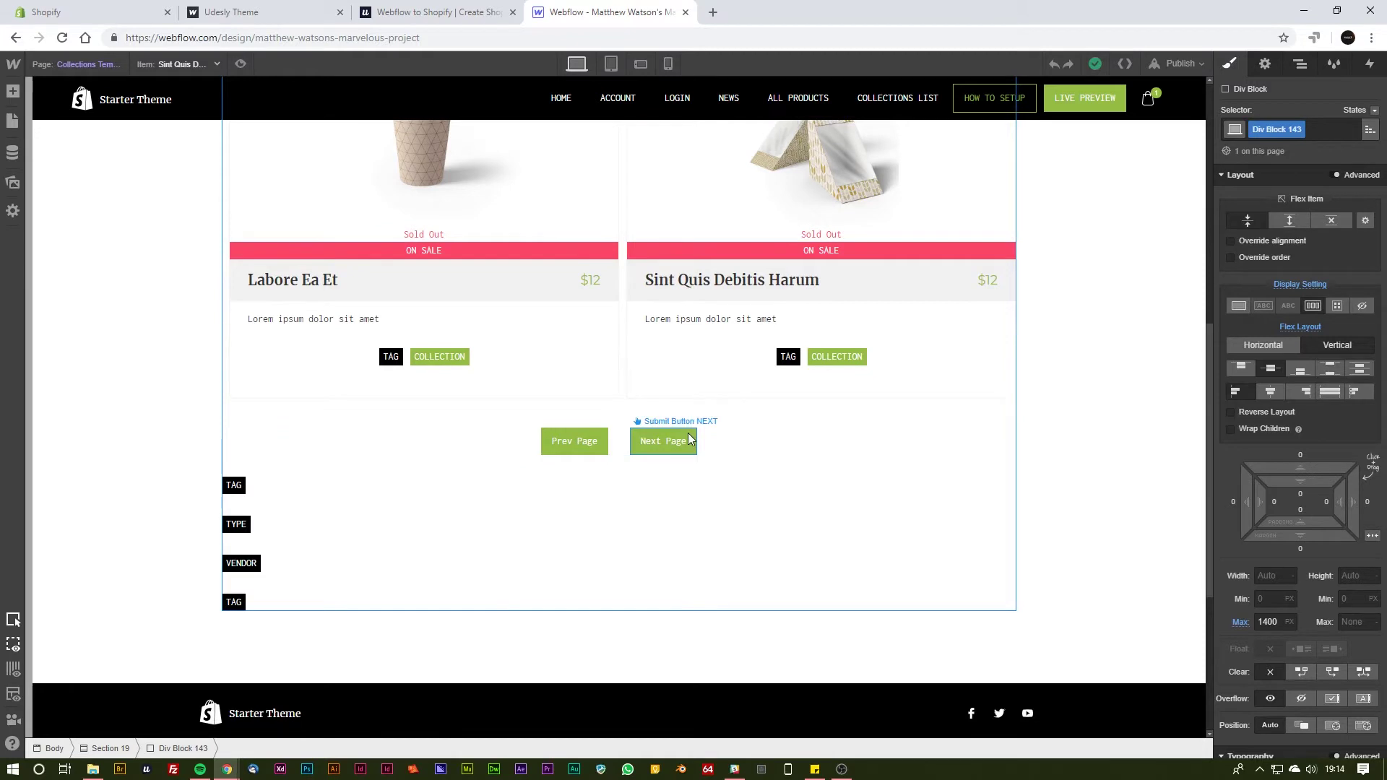
Open the Products Template and inspect its Add To Cart button, vendor link and tag link.
left_click(12, 121)
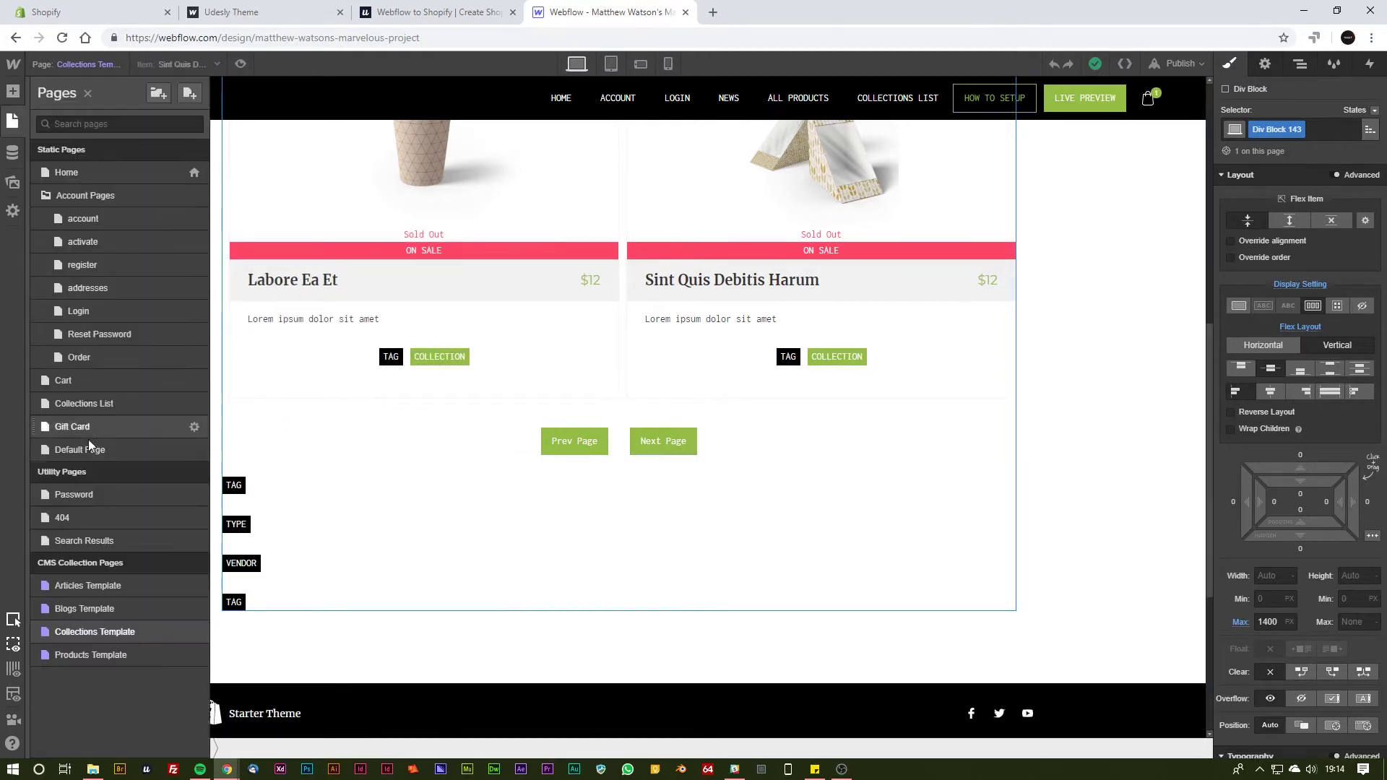
left_click(93, 654)
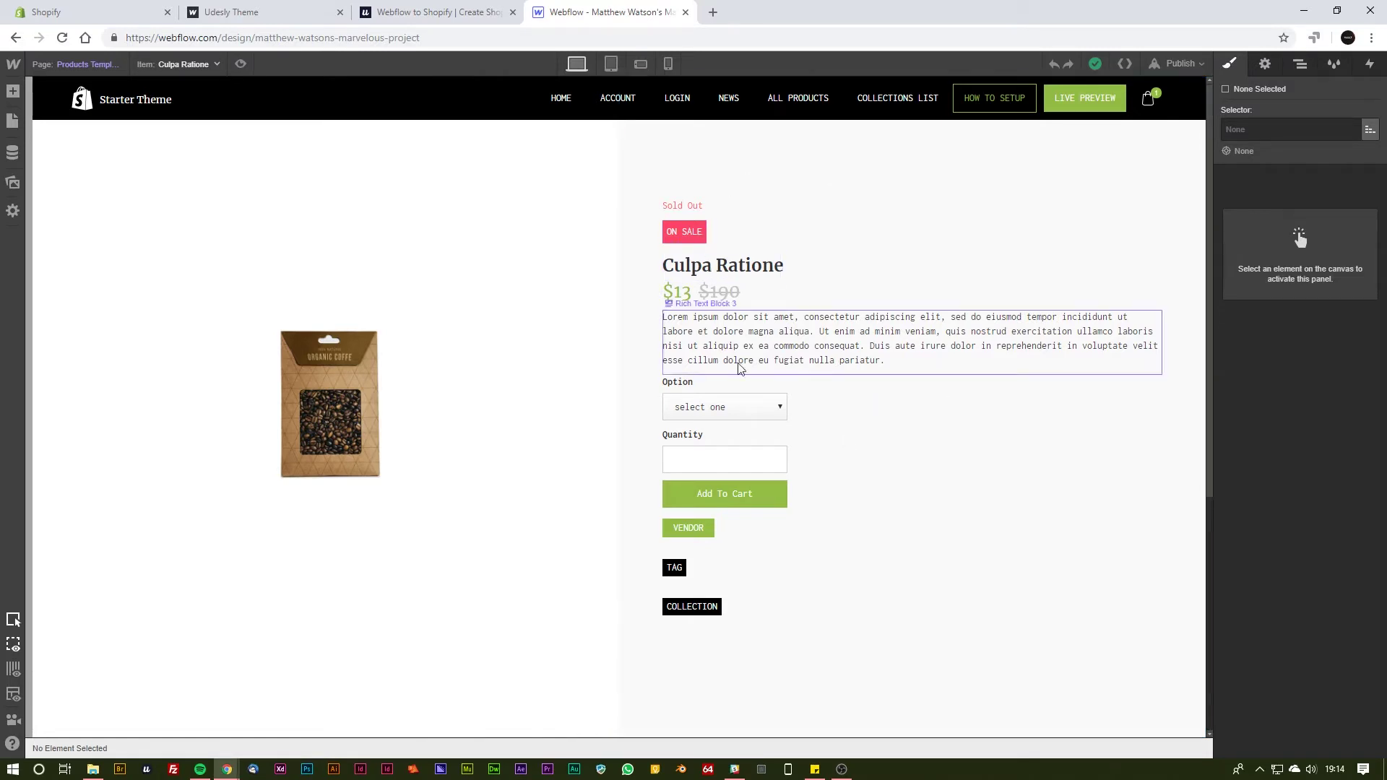
left_click(759, 493)
left_click(688, 528)
left_click(678, 569)
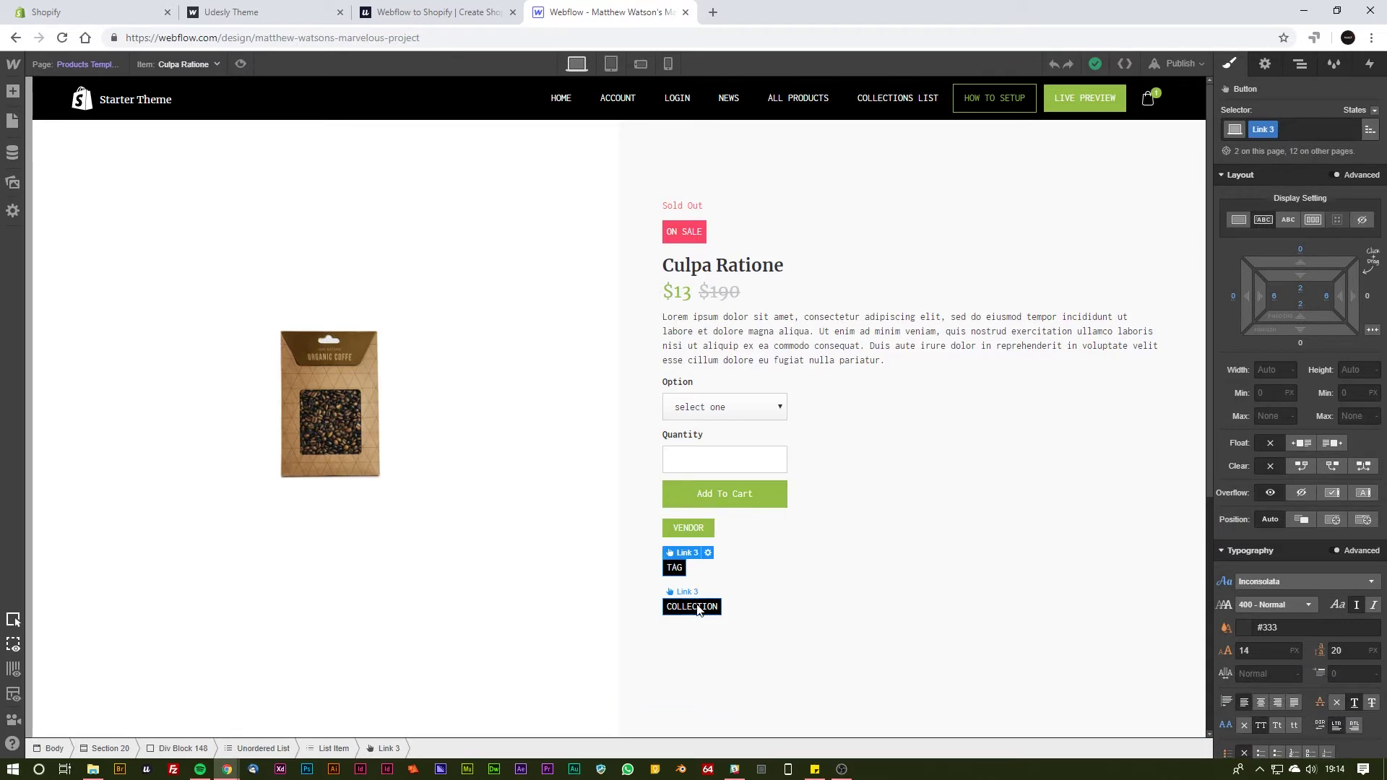
Inspect the product details block and its rich text description, and look over the page down to the footer.
left_click(918, 383)
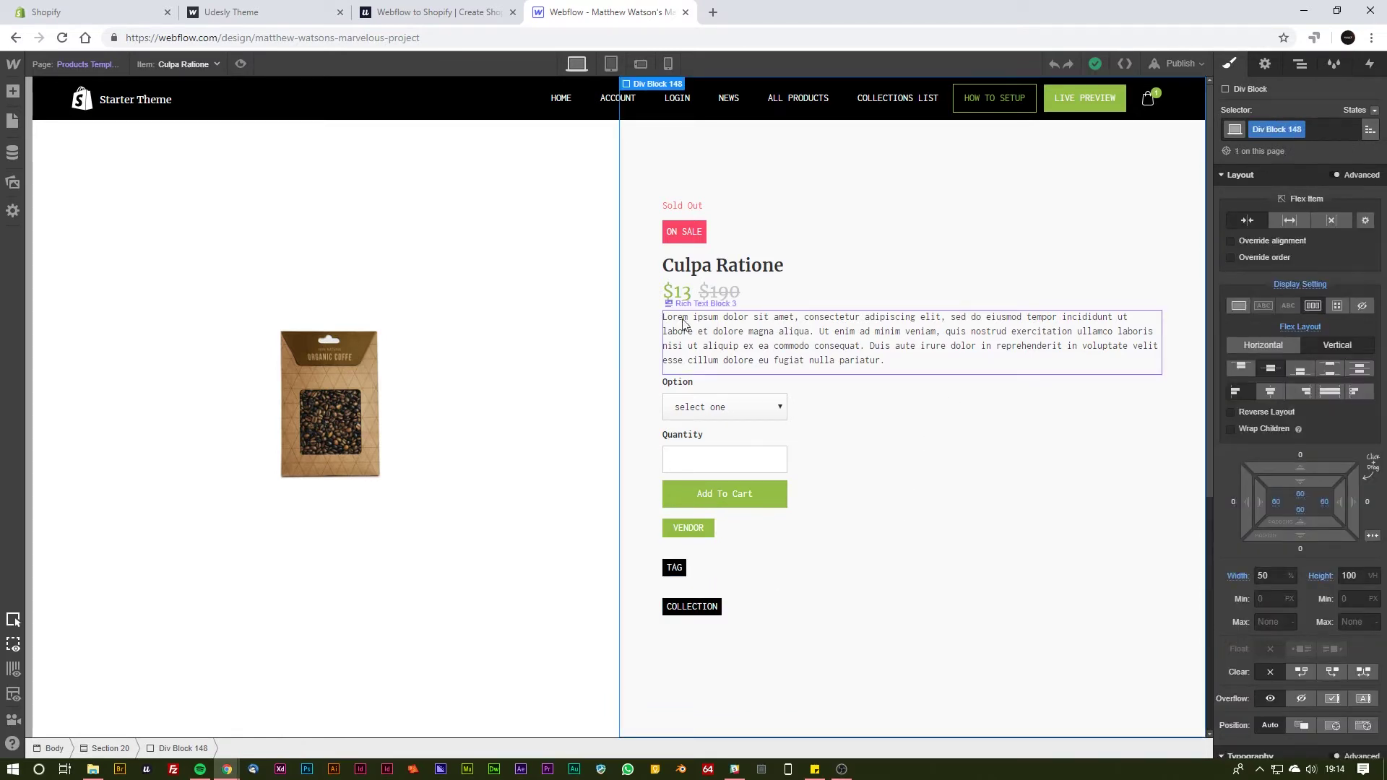
left_click(808, 362)
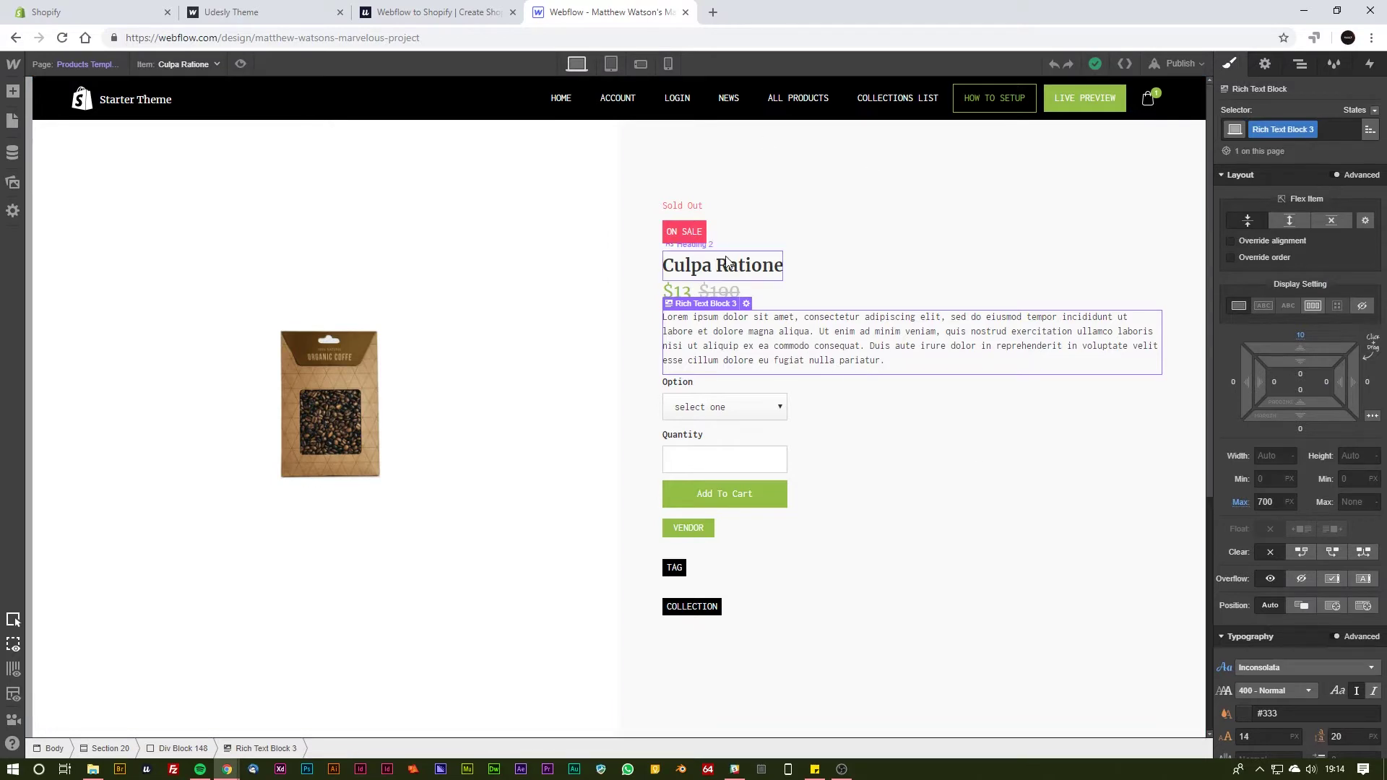
scroll(727, 256, "down", 5)
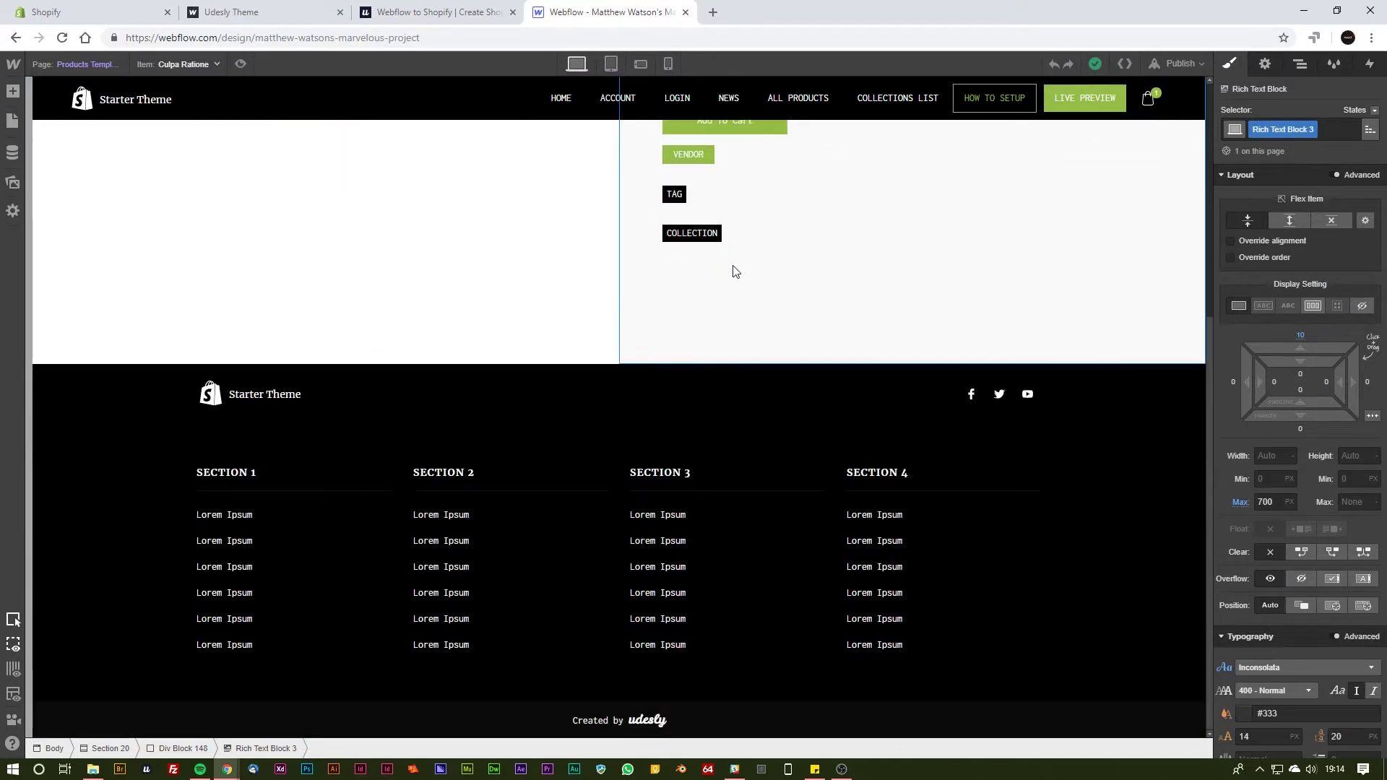
scroll(1062, 365, "up", 5)
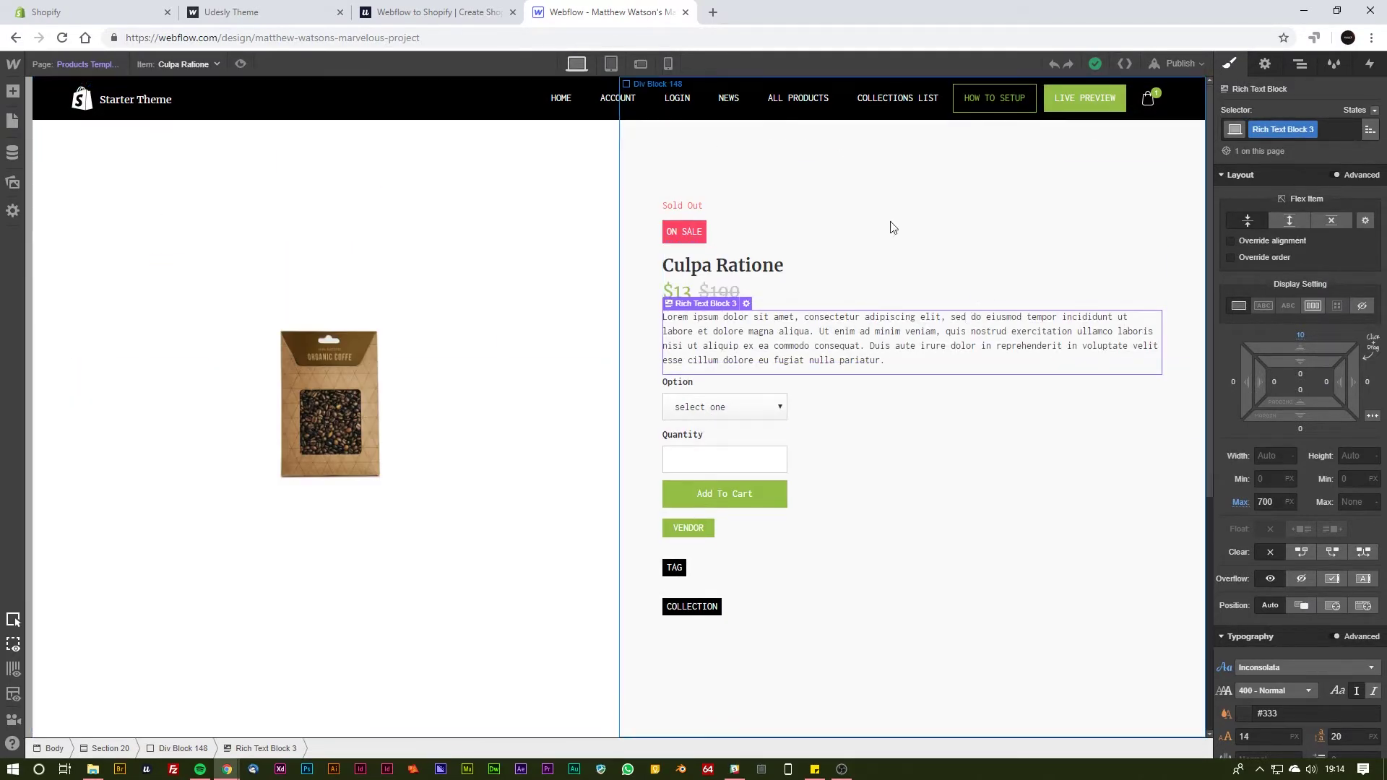
left_click(13, 121)
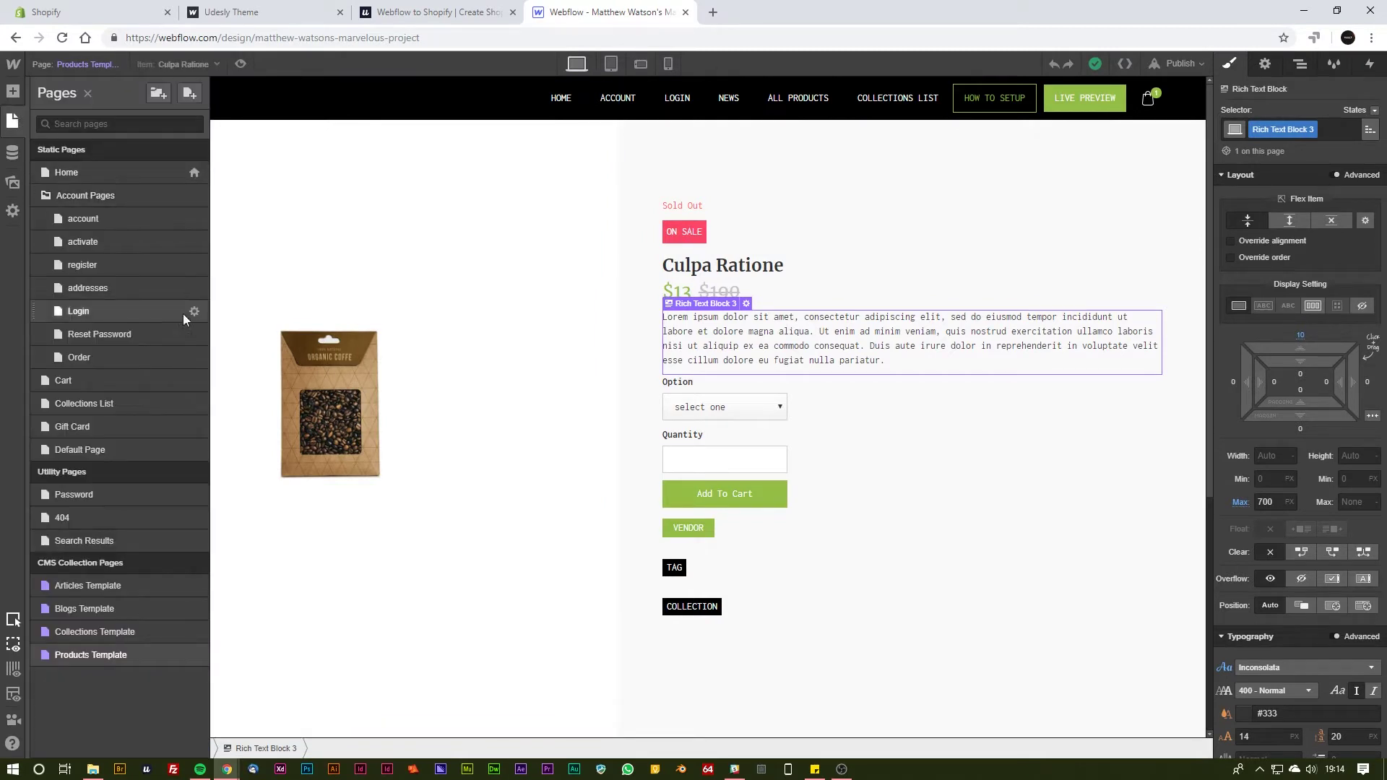
left_click(13, 121)
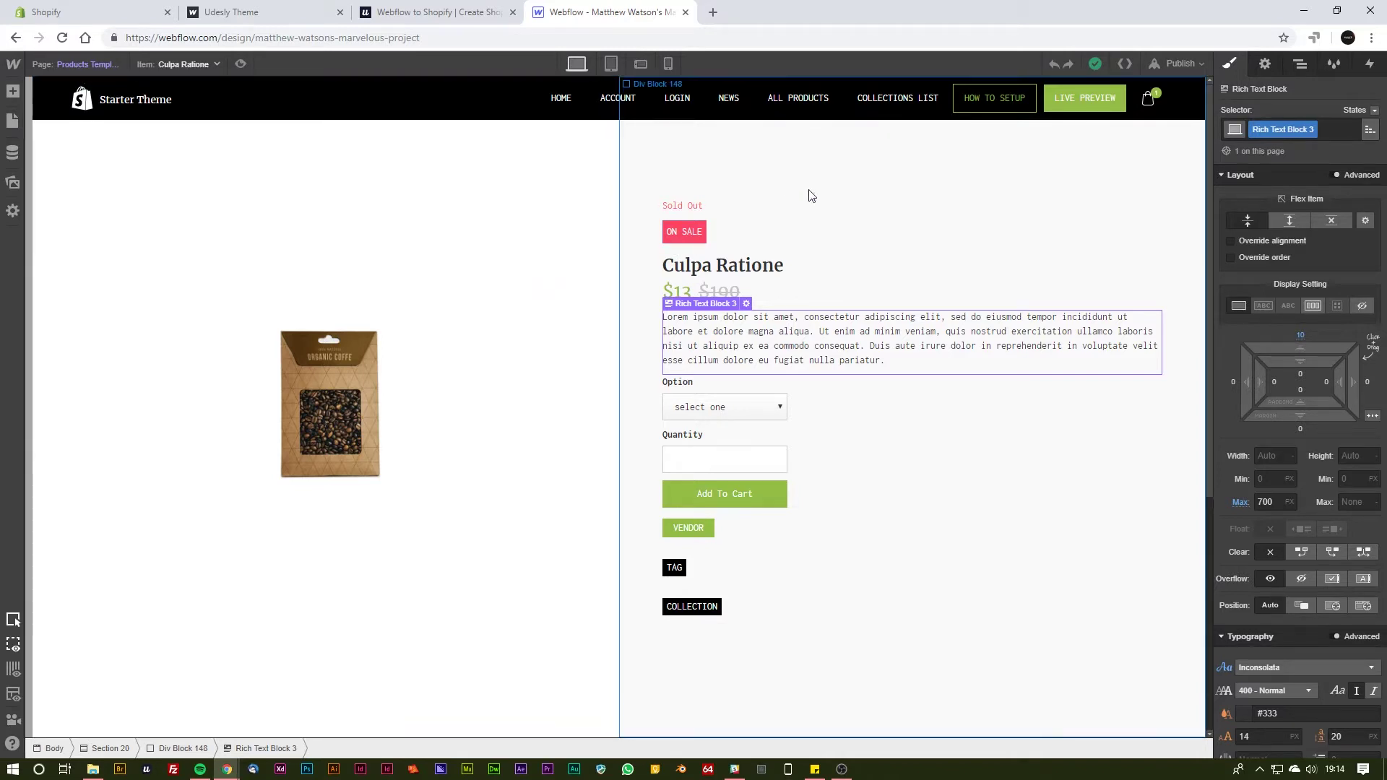
Export the Webflow project's code and download it as a ZIP file.
left_click(1127, 63)
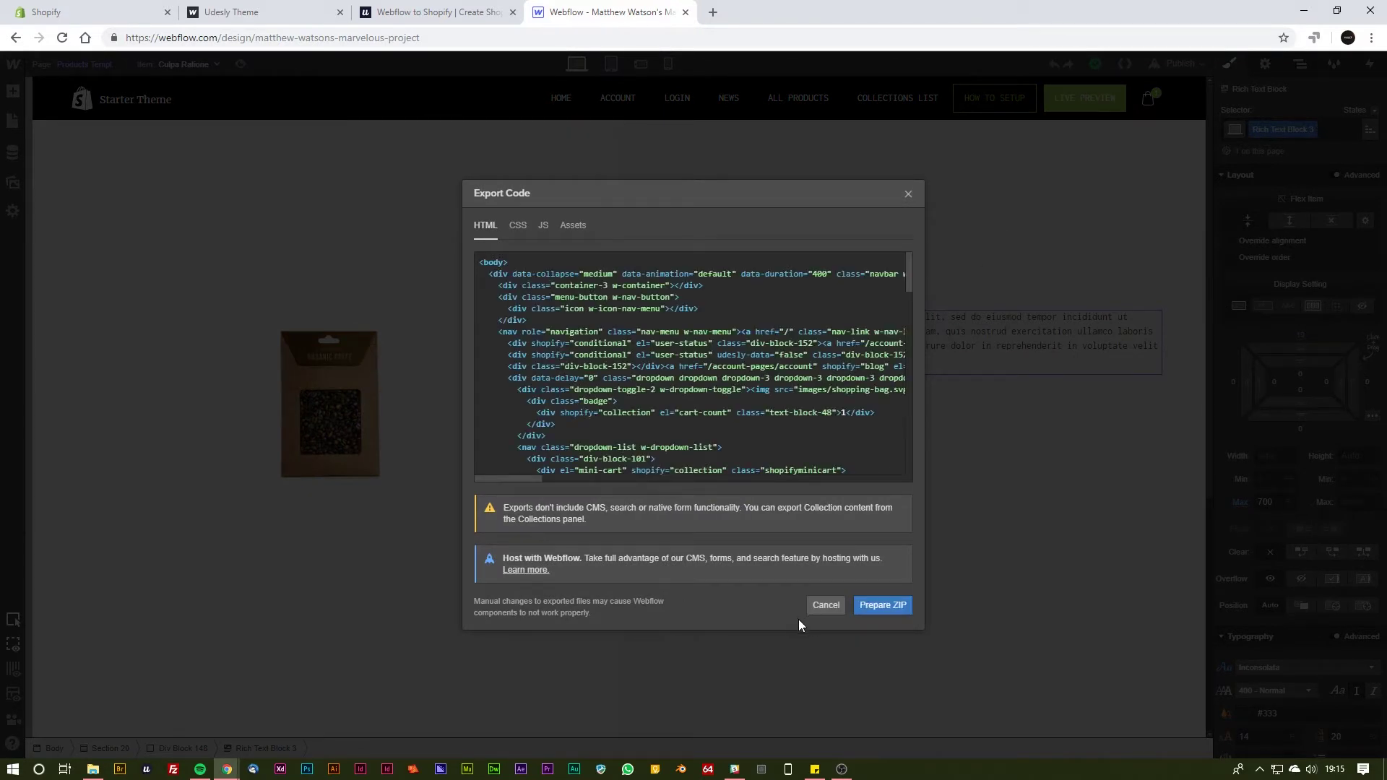
left_click(874, 606)
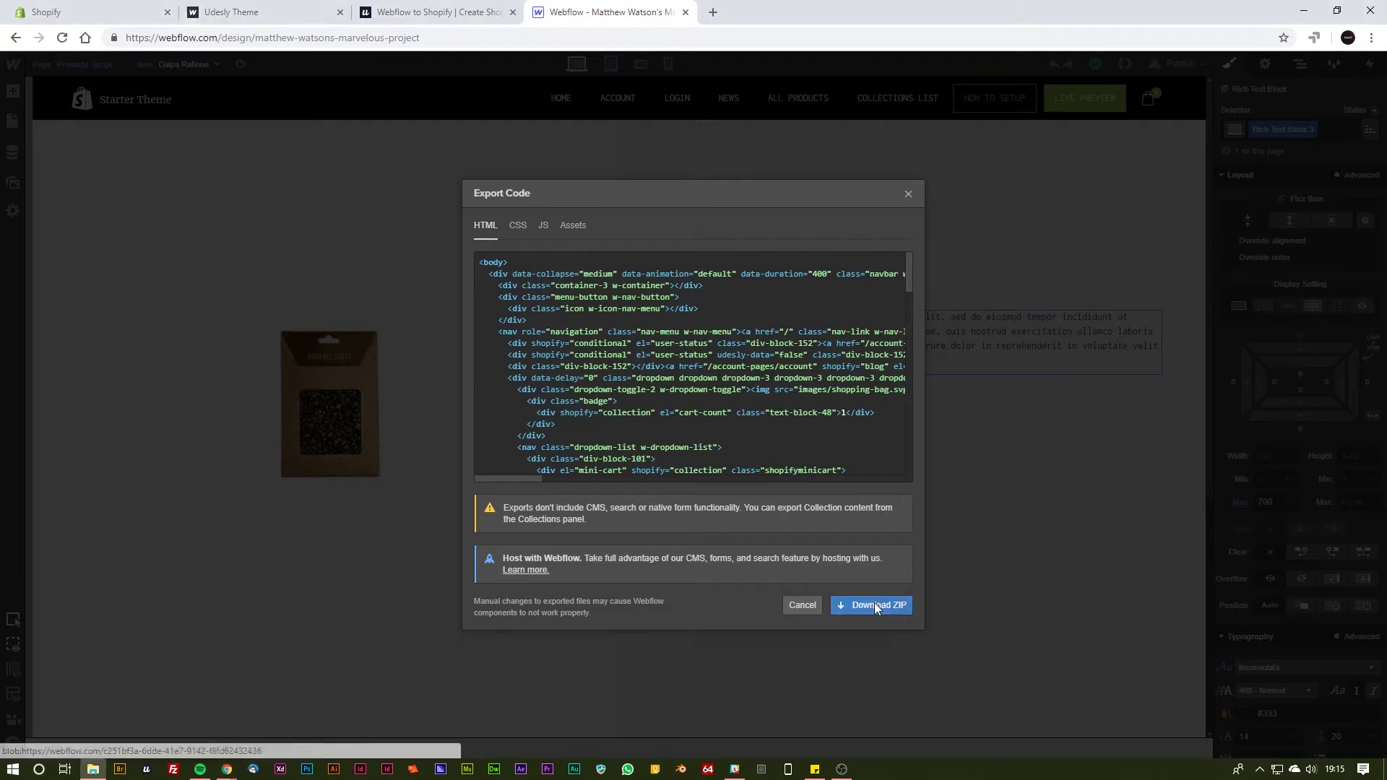
left_click(874, 604)
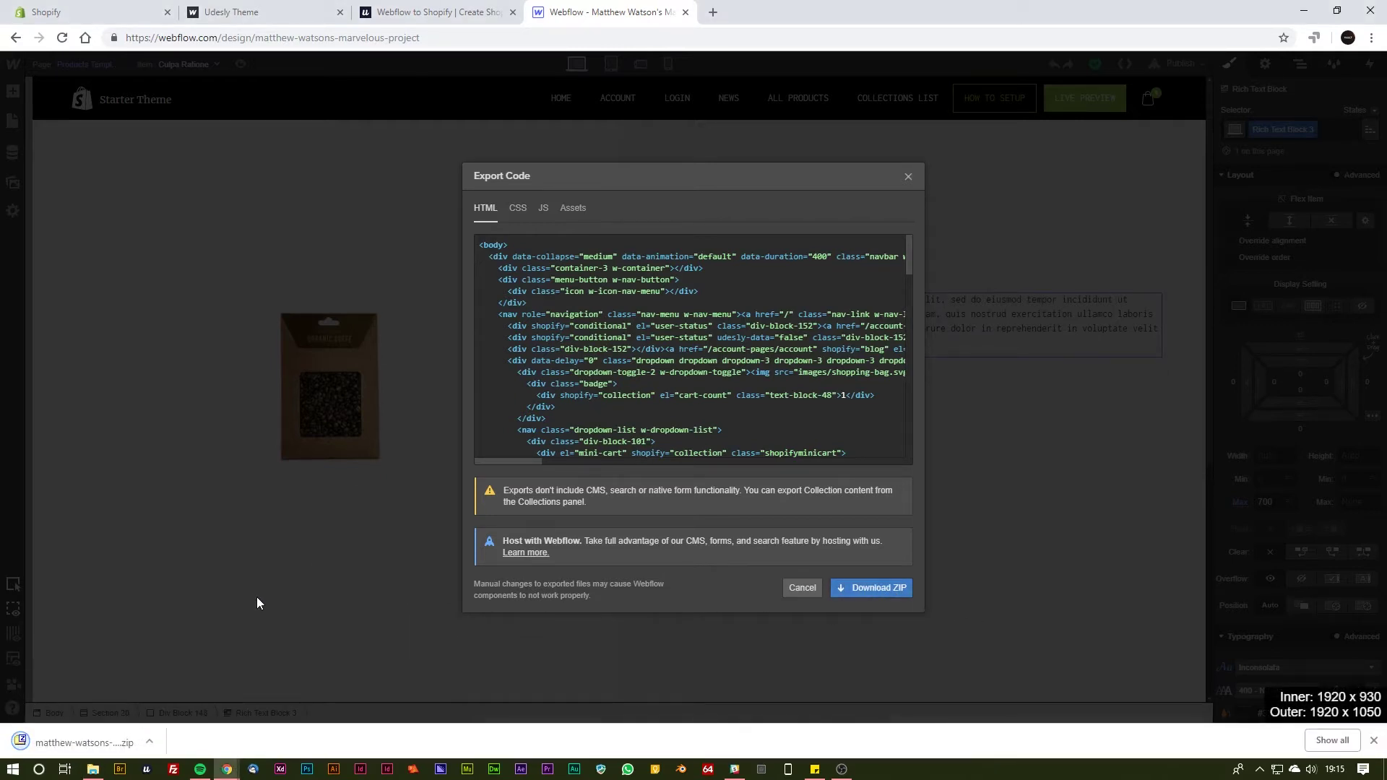
Switch to Udesly Adapter, choose the Shopify conversion and load the exported Webflow ZIP file.
left_click(1304, 11)
left_click(147, 768)
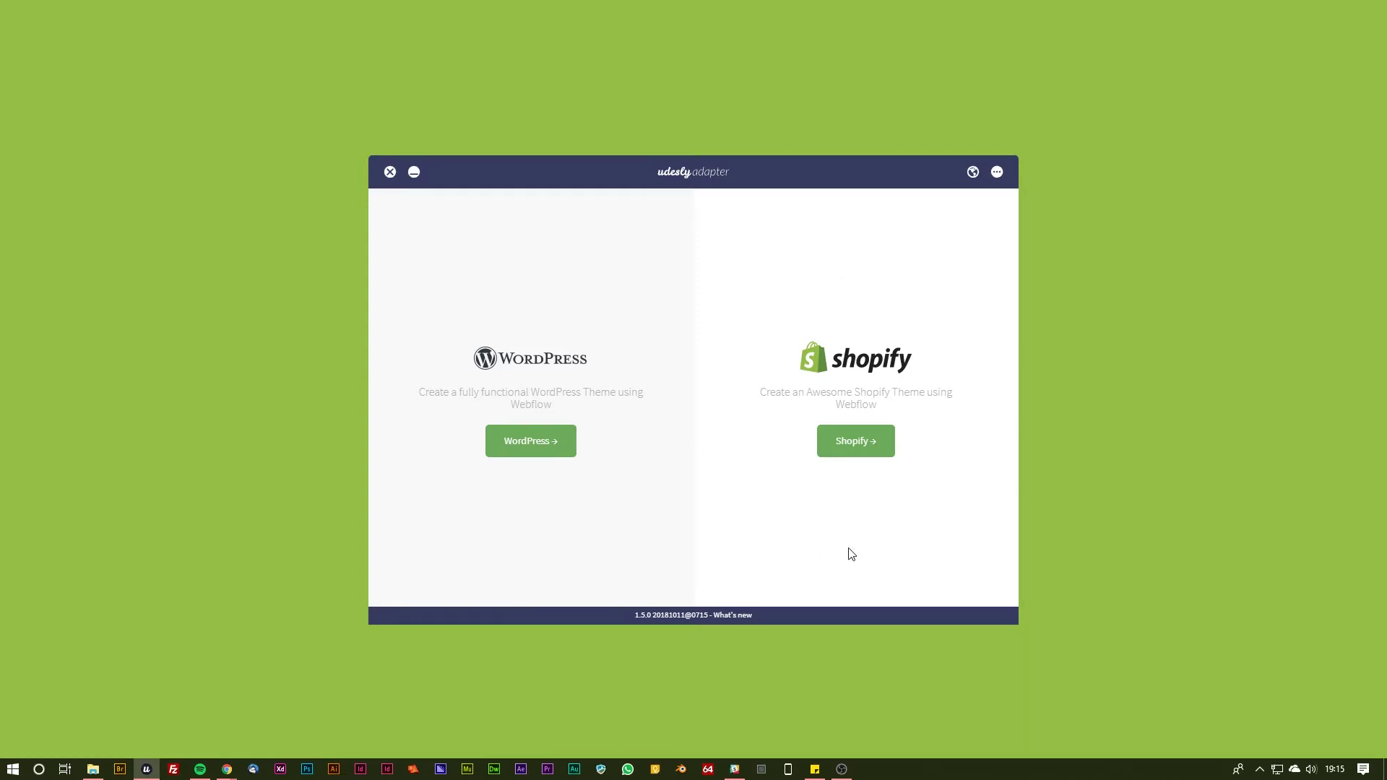
left_click(864, 449)
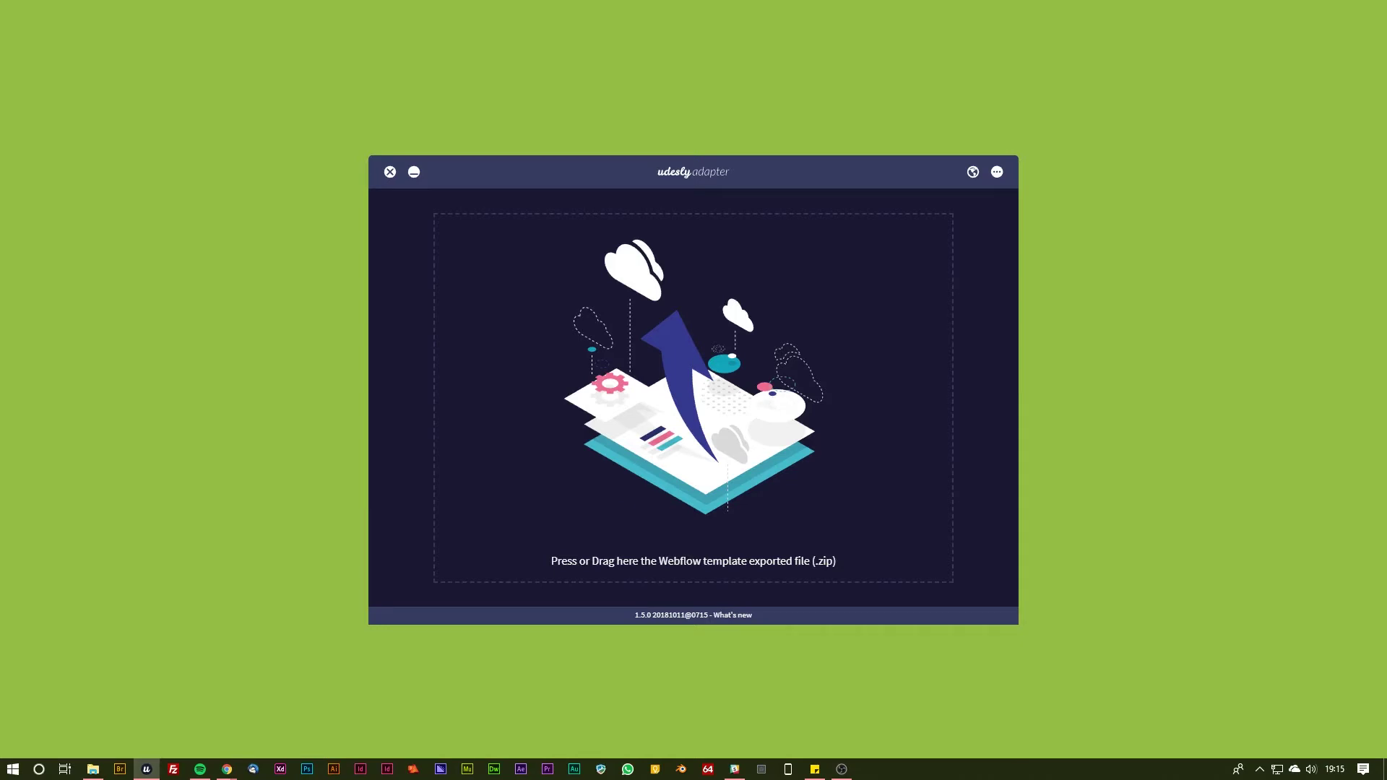
left_click_drag(247, 270, 654, 415)
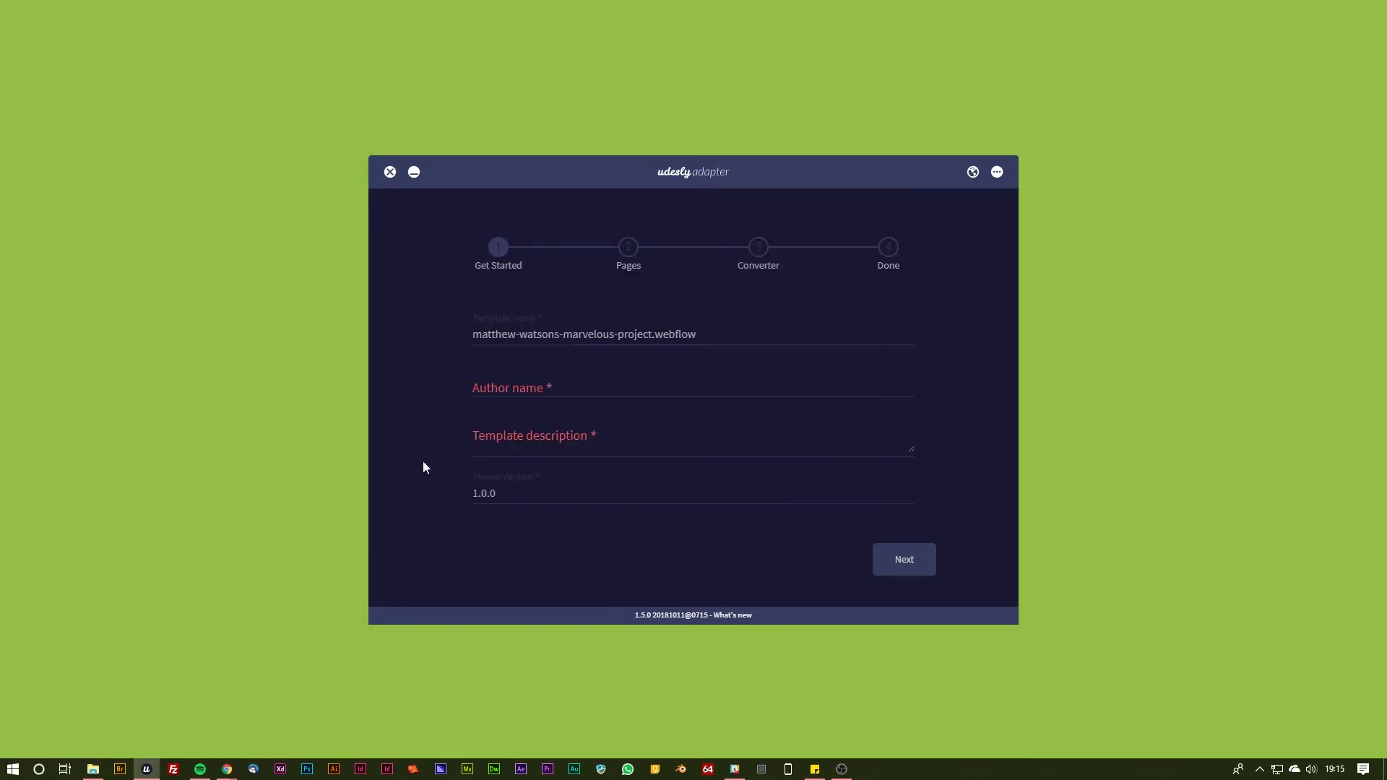
Name the template "Udesly Demo", fill in the author name and the description "Nice little description", and continue to the page types.
left_click_drag(698, 334, 329, 325)
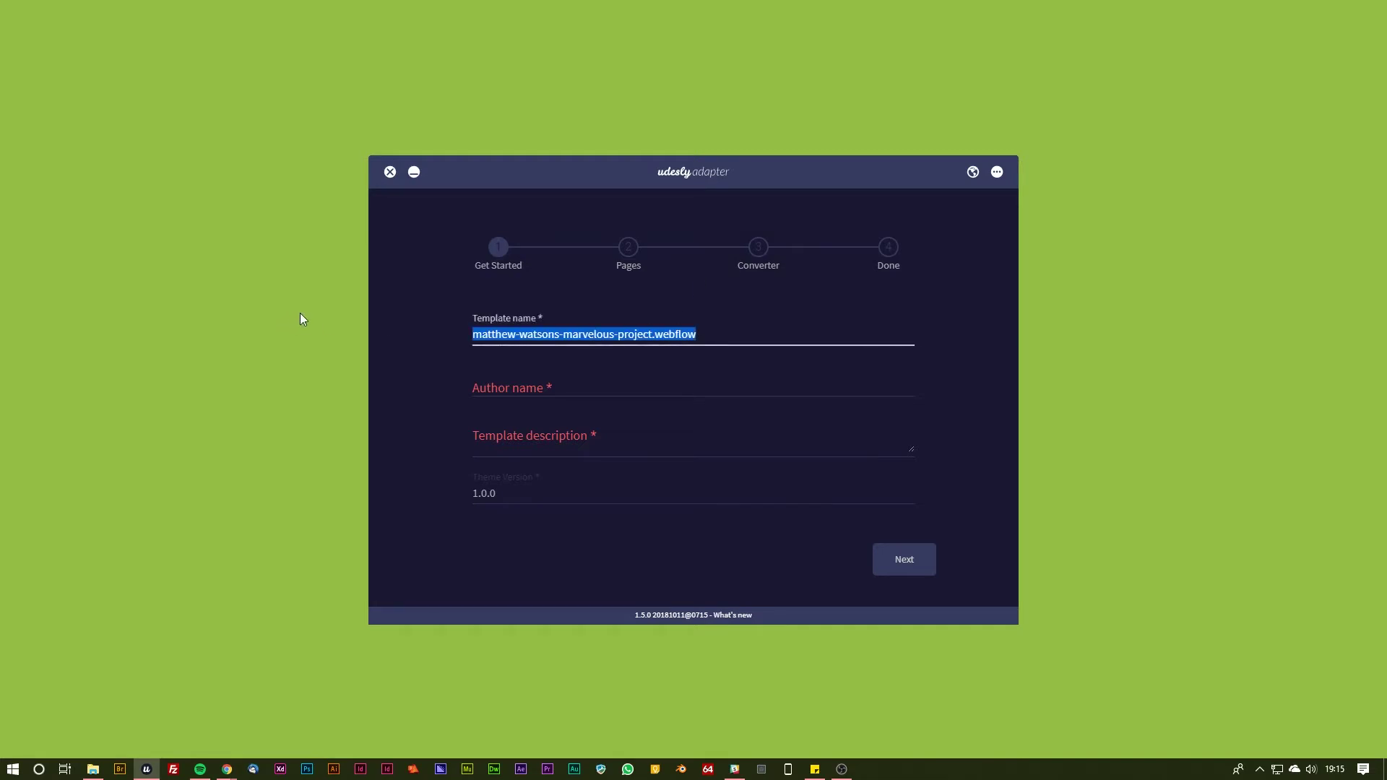
type("uDESLY sHOPIFY dEMO")
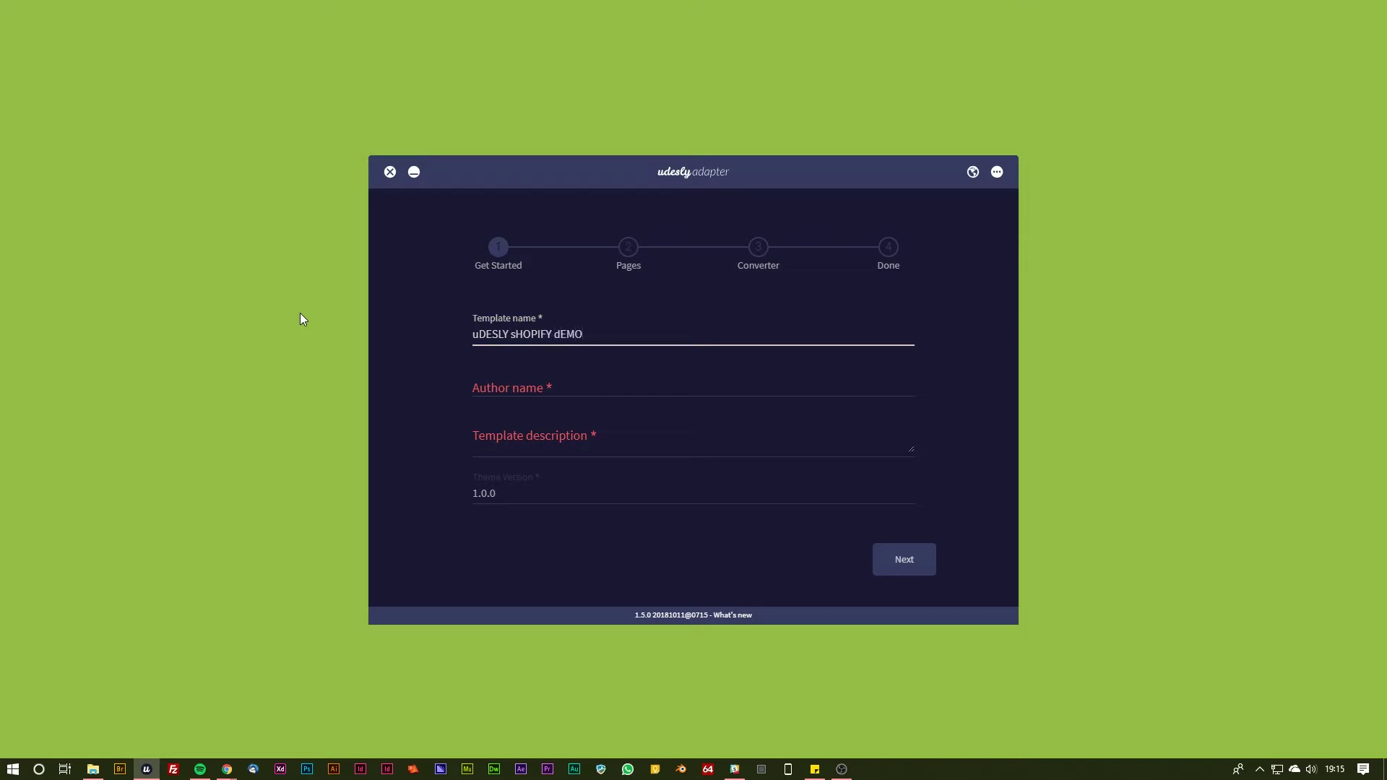
key("Tab")
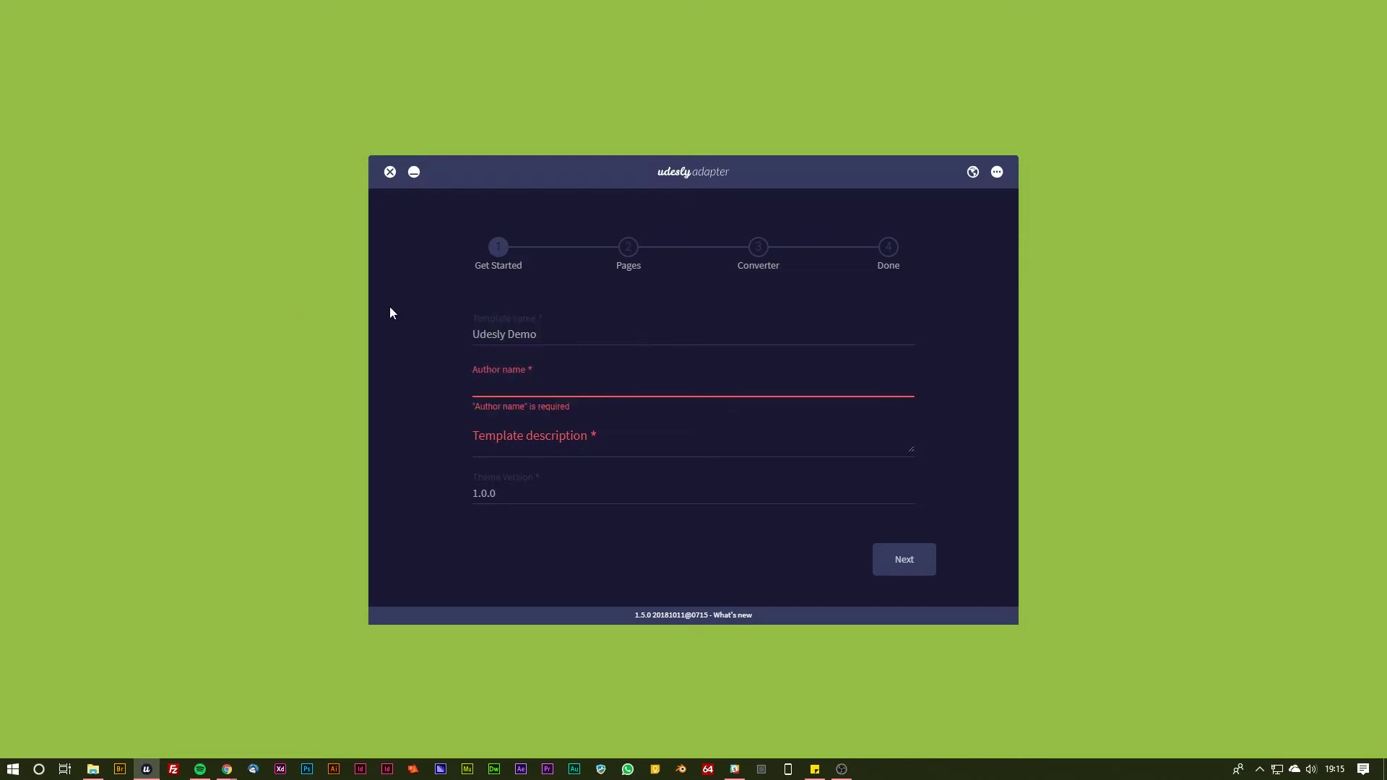
type("Matt")
key("Tab")
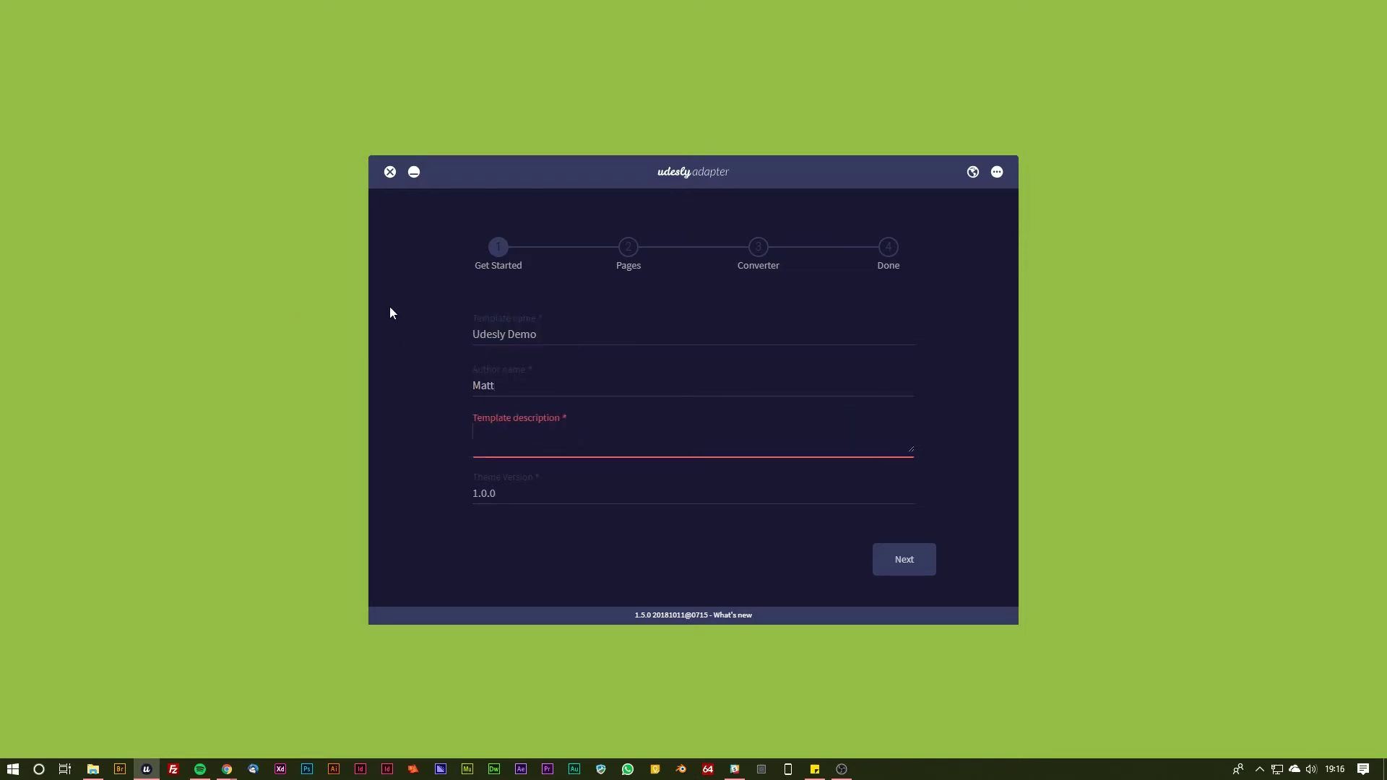
type("Nice little description")
left_click(534, 491)
left_click(666, 585)
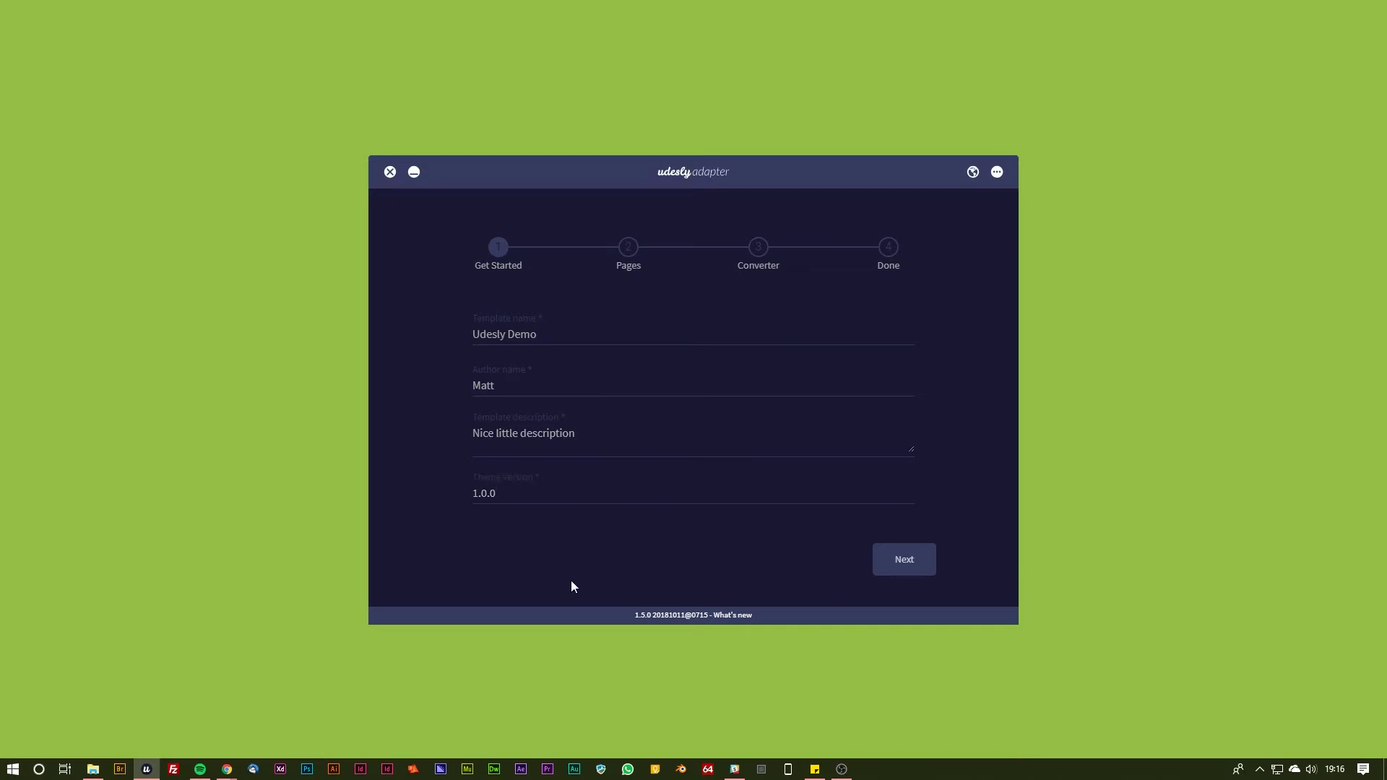
left_click(920, 576)
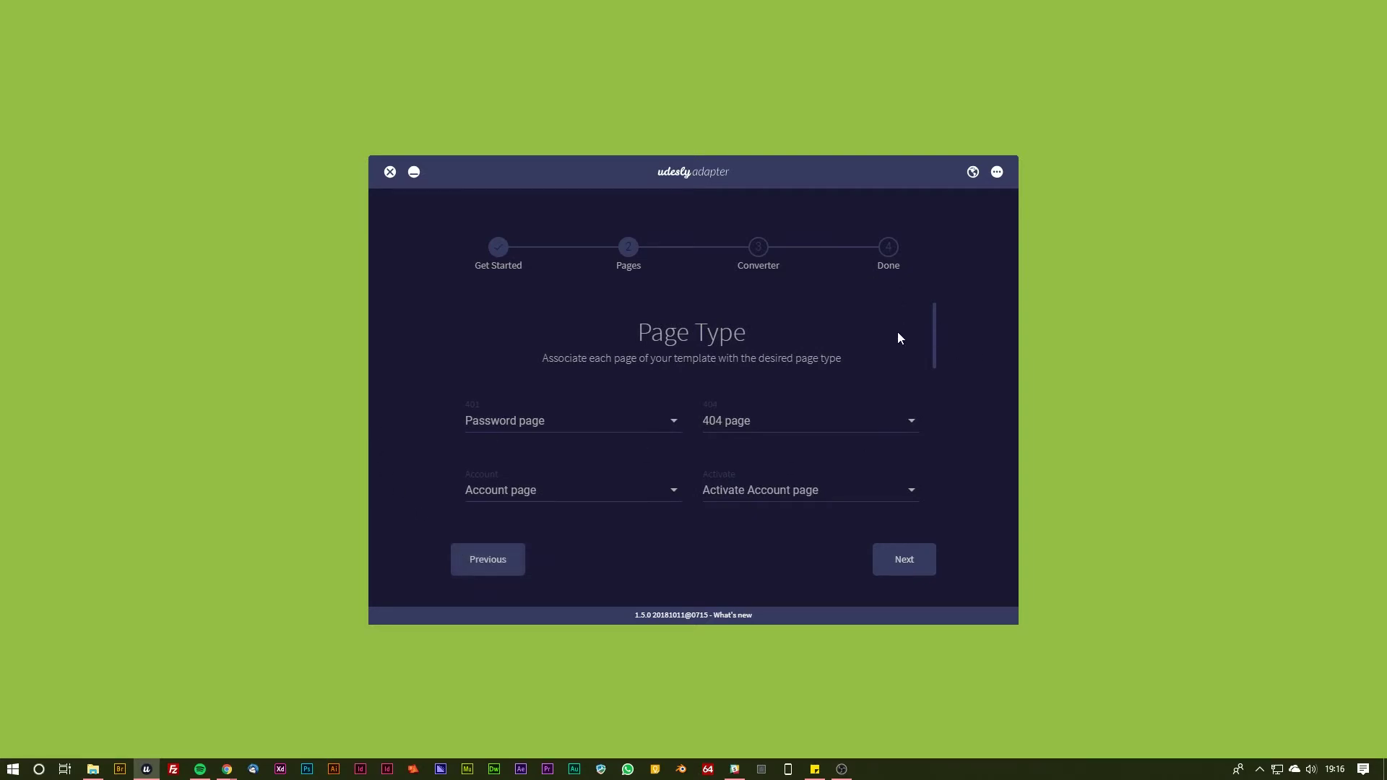
Review the page type assigned to each template page and compare them with the home page and page list in Webflow.
scroll(898, 334, "down", 6)
scroll(895, 332, "down", 3)
scroll(838, 466, "up", 6)
scroll(838, 465, "up", 3)
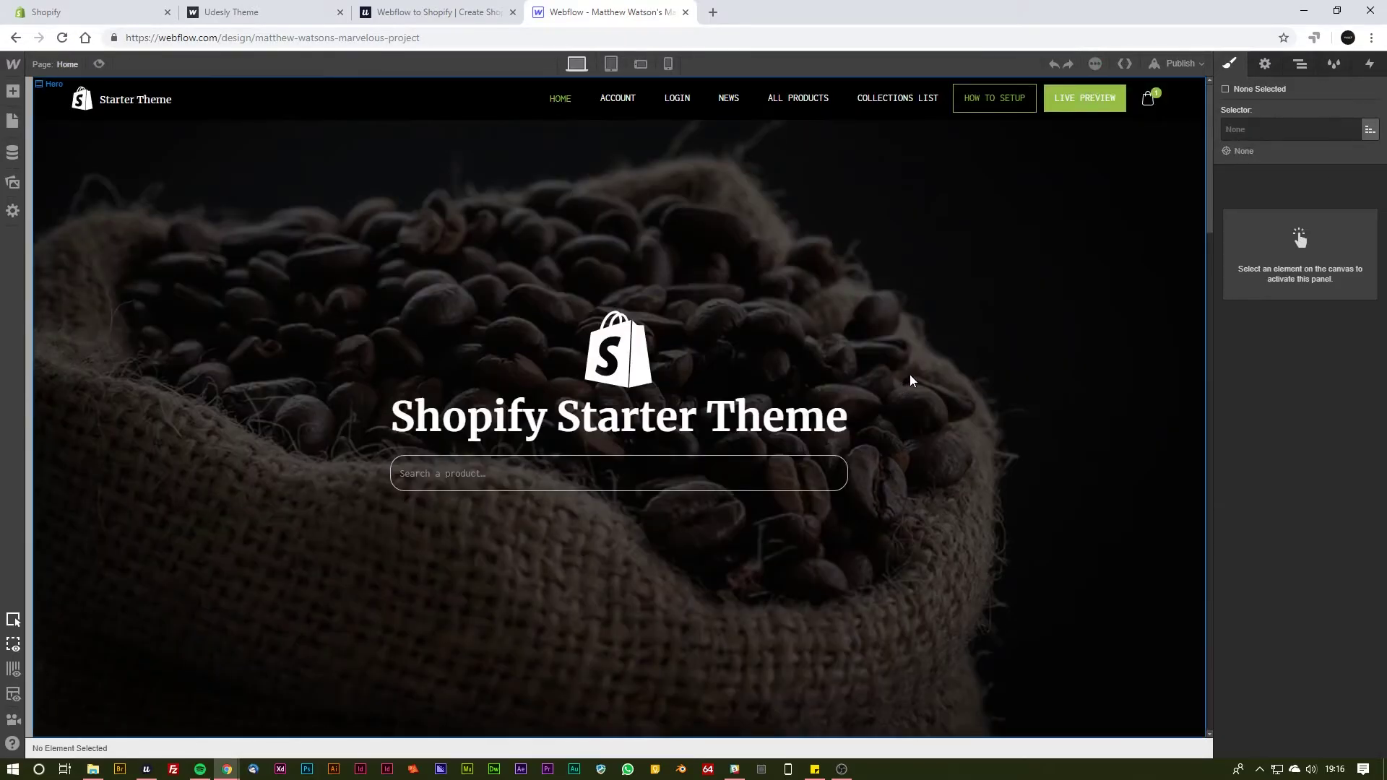
scroll(899, 340, "down", 10)
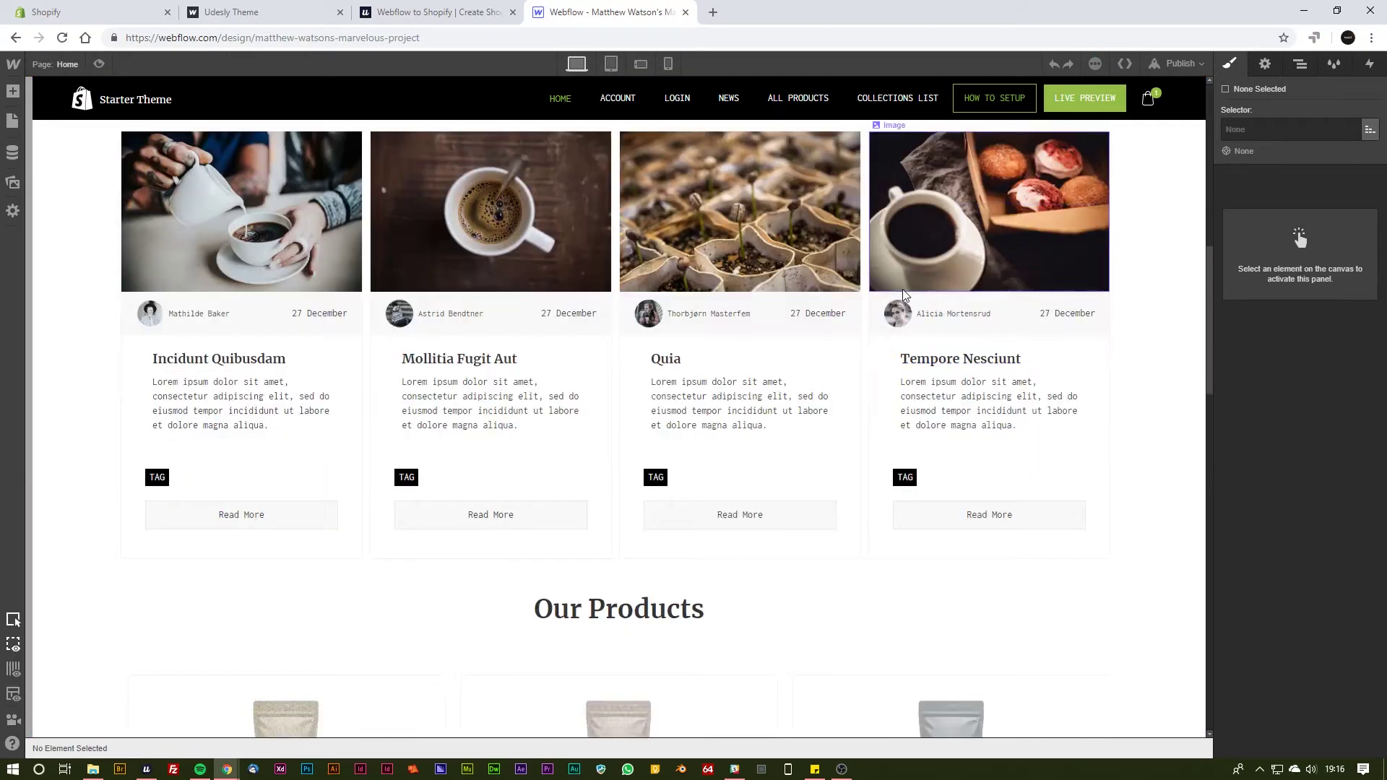
scroll(903, 289, "down", 4)
left_click(13, 121)
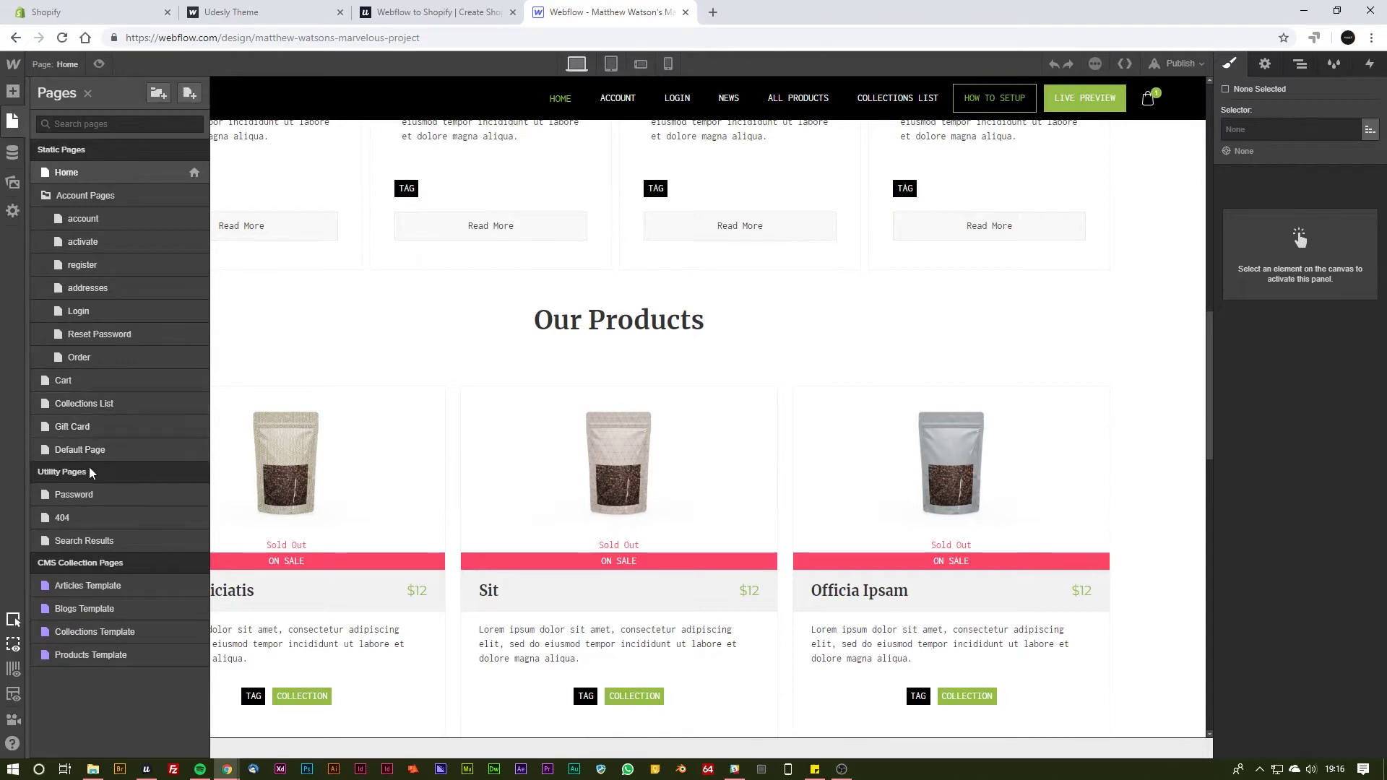
left_click(1301, 16)
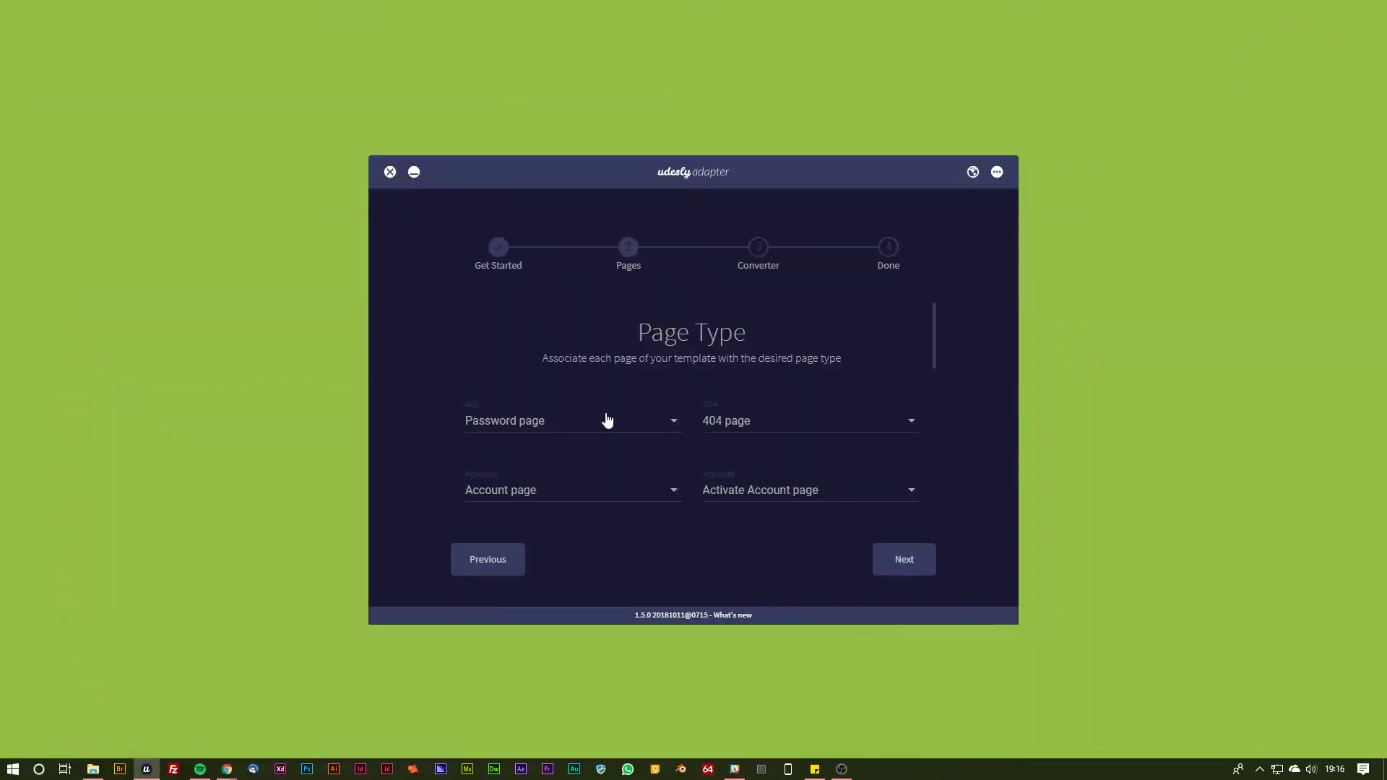
scroll(551, 431, "down", 7)
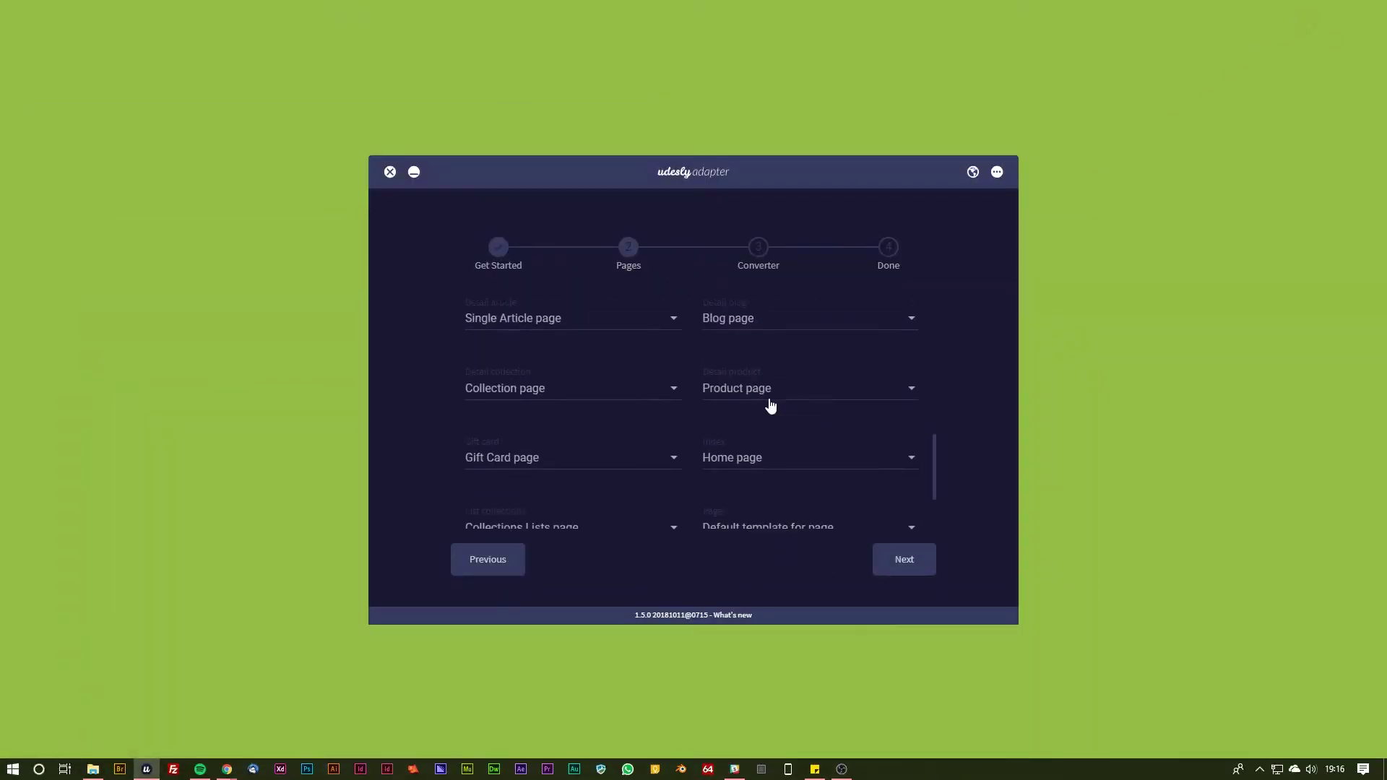
scroll(809, 447, "up", 7)
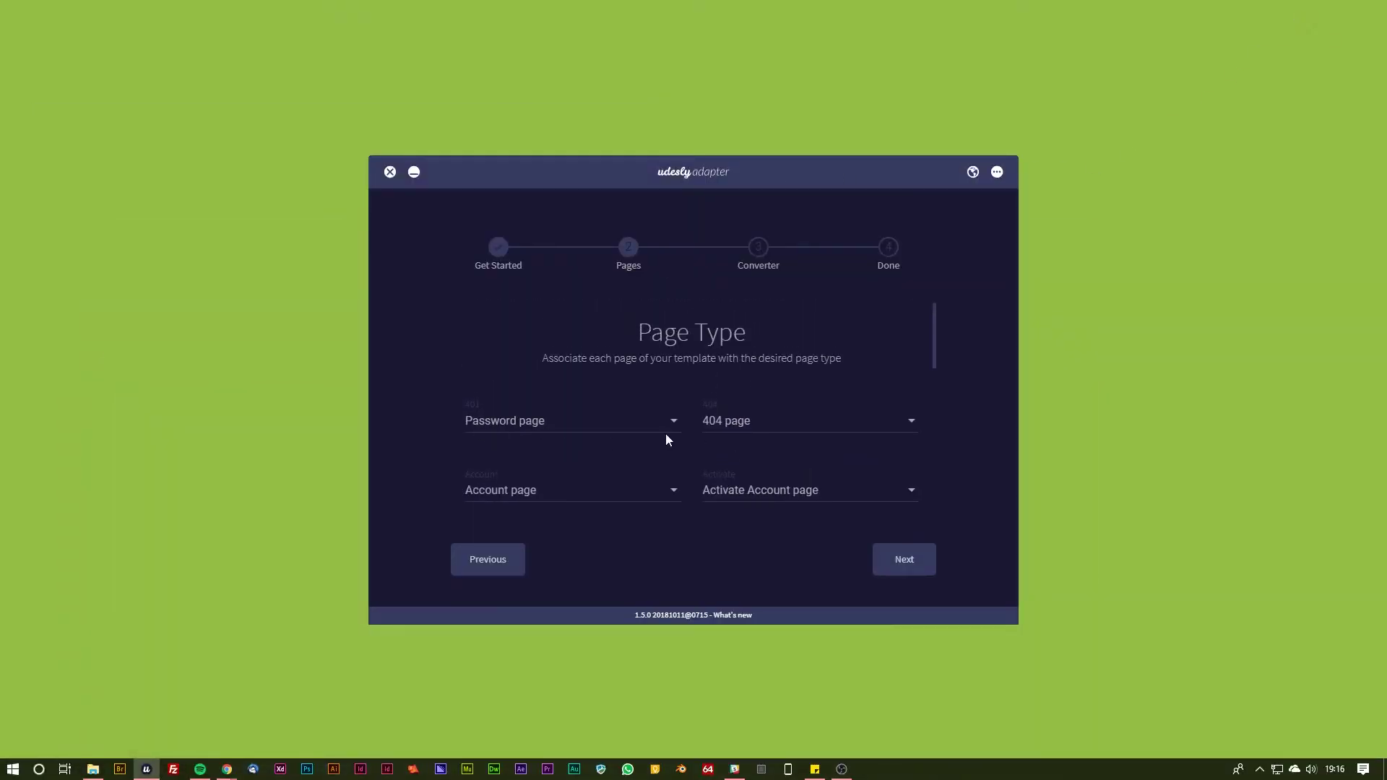
Look through the page types available for the Account page, from Collection Pages to Utility Pages, without changing the assignment.
scroll(612, 444, "down", 1)
left_click(559, 426)
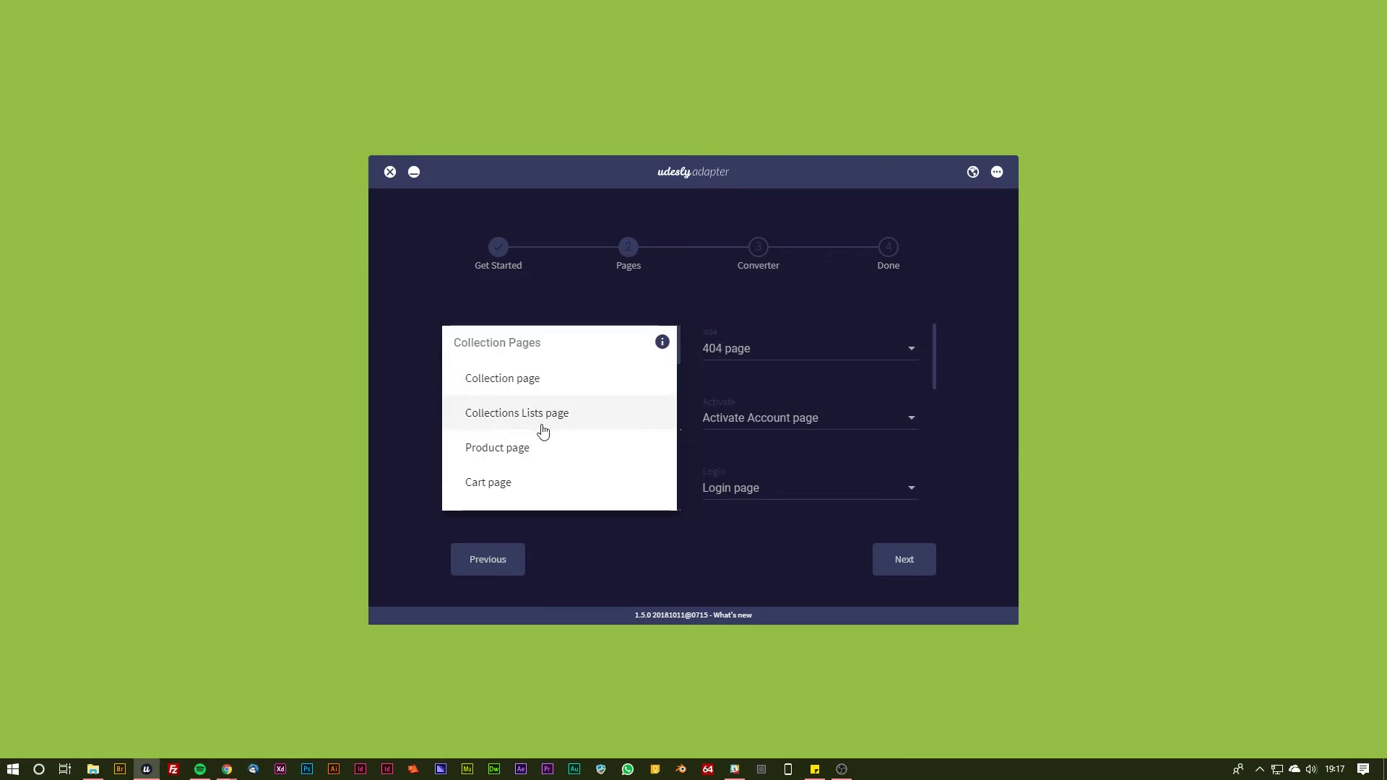
scroll(577, 419, "down", 1)
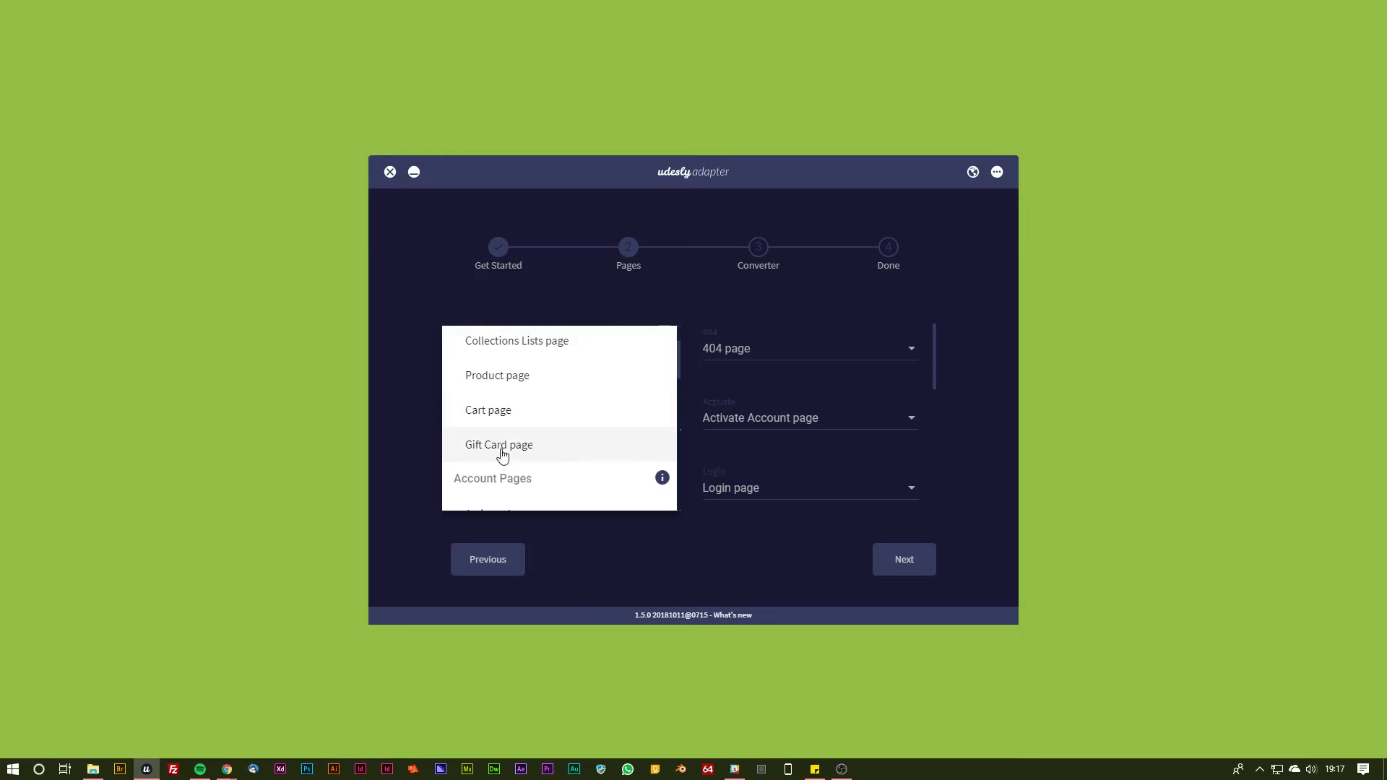
scroll(527, 433, "down", 2)
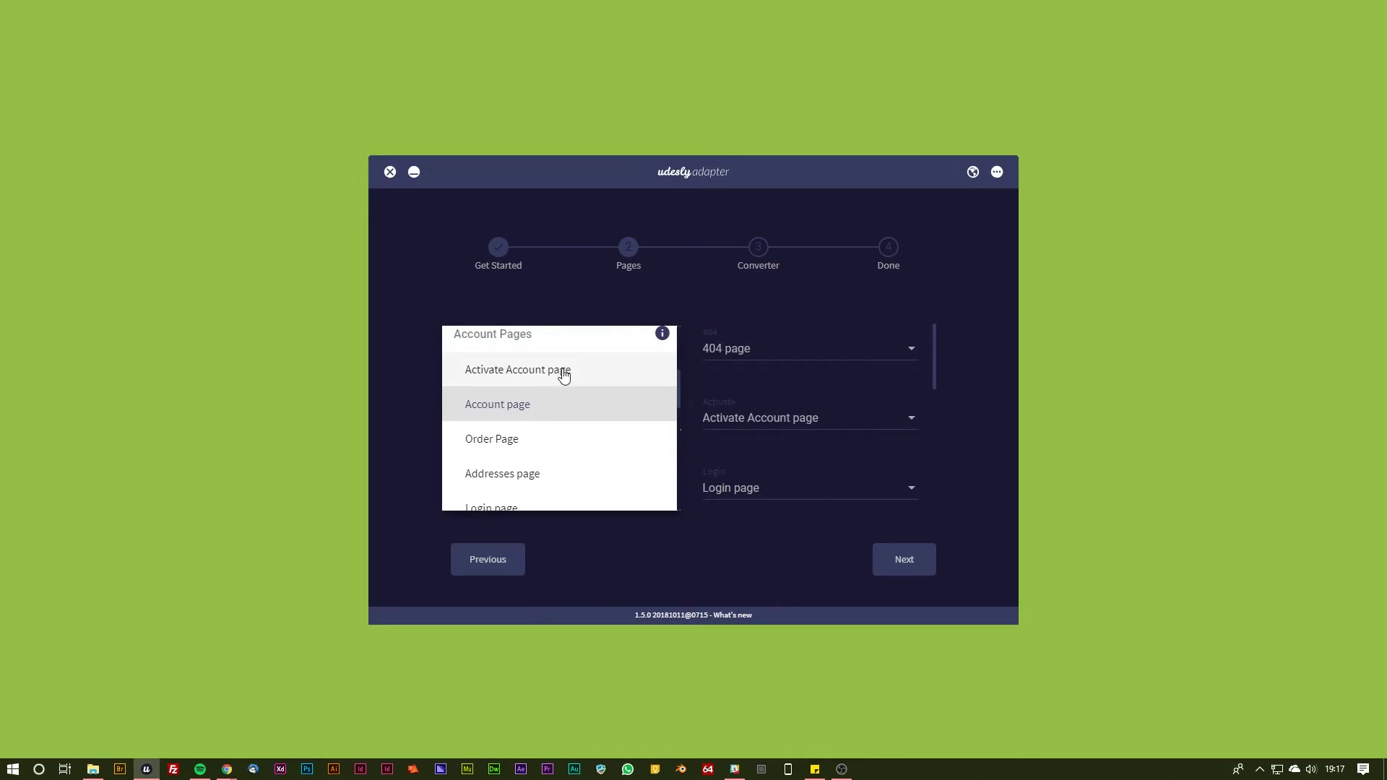
scroll(535, 402, "down", 1)
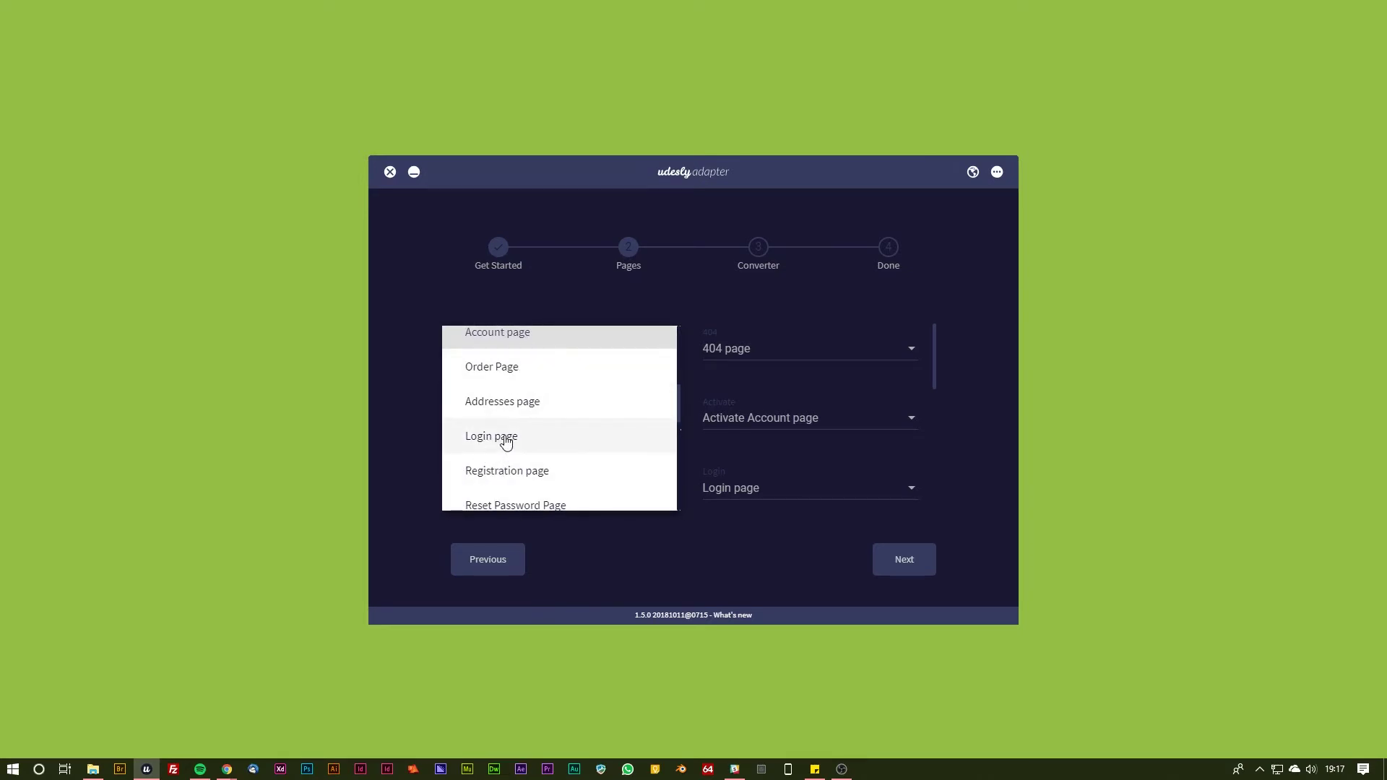
scroll(538, 436, "down", 1)
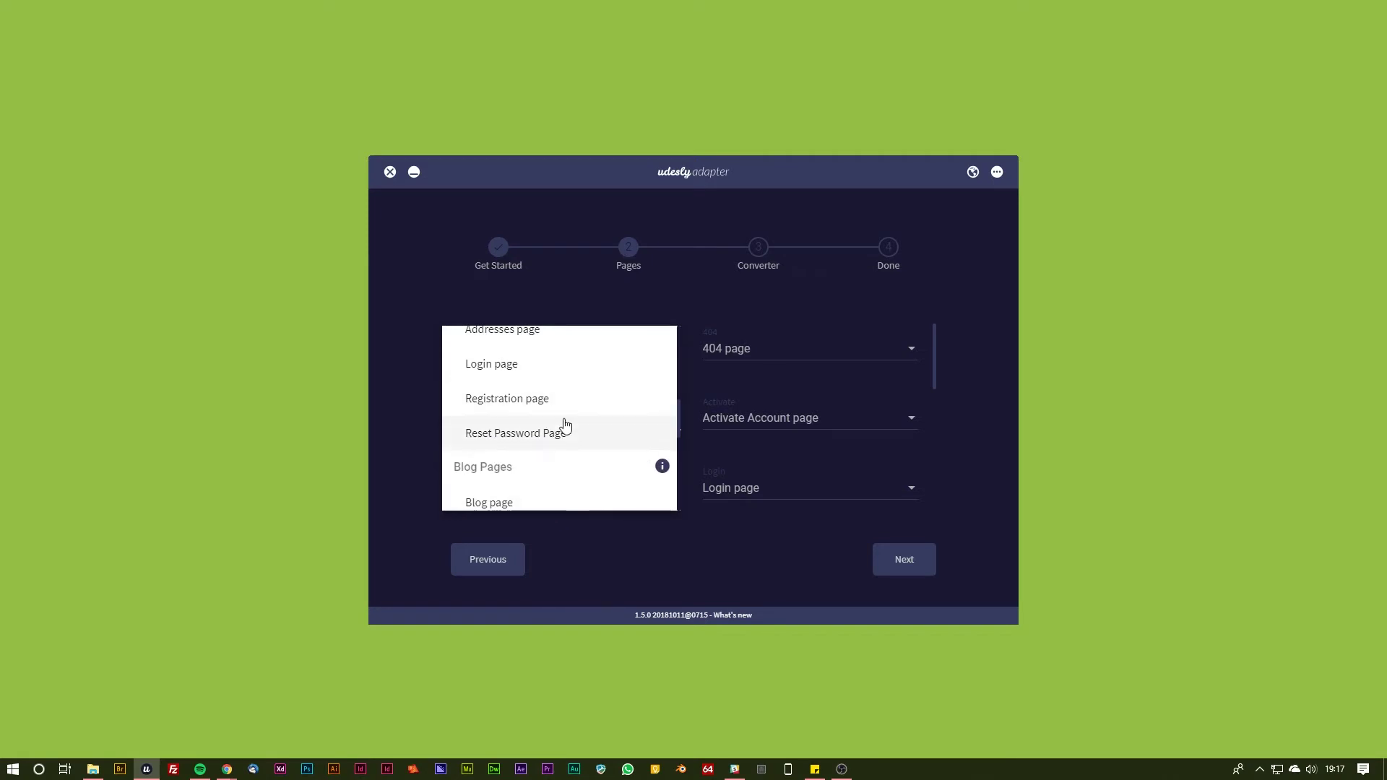
scroll(570, 422, "down", 2)
scroll(582, 428, "up", 1)
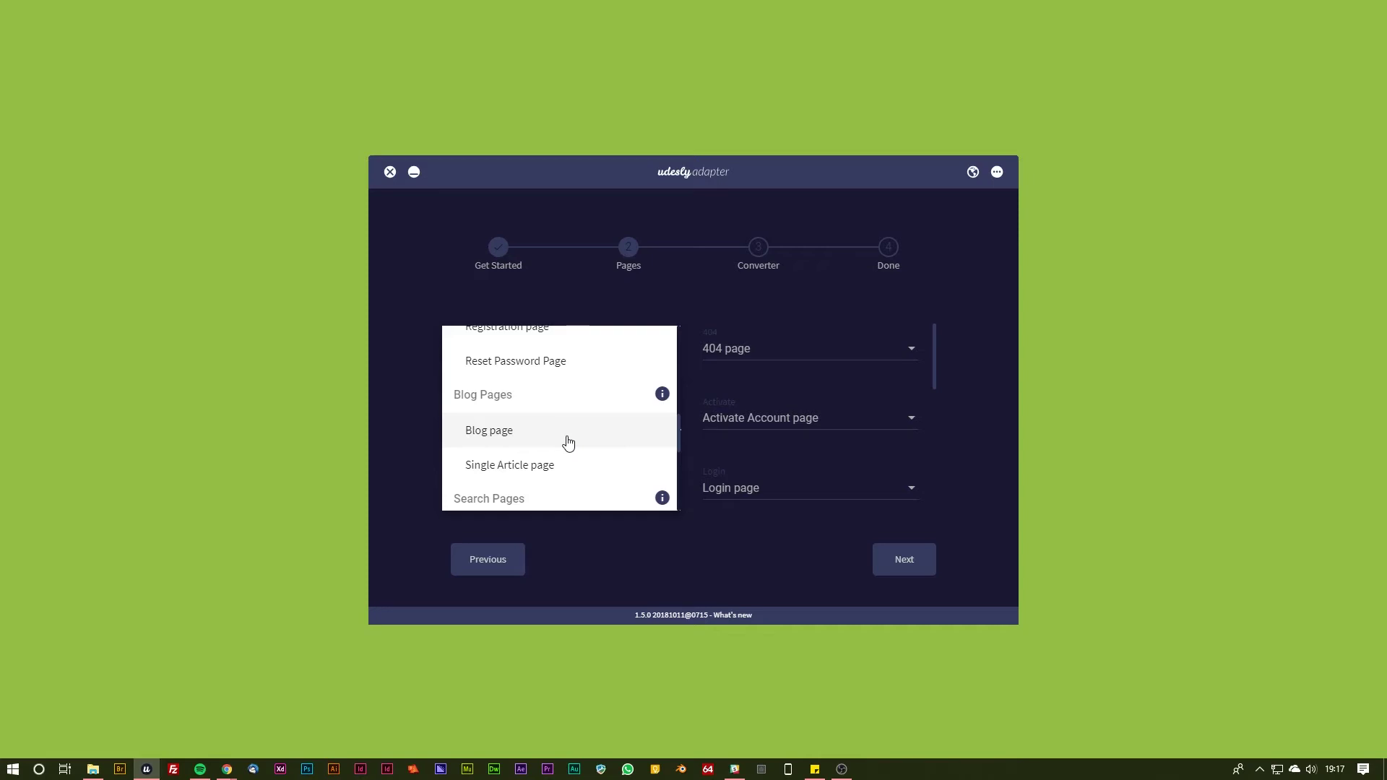
scroll(568, 442, "down", 2)
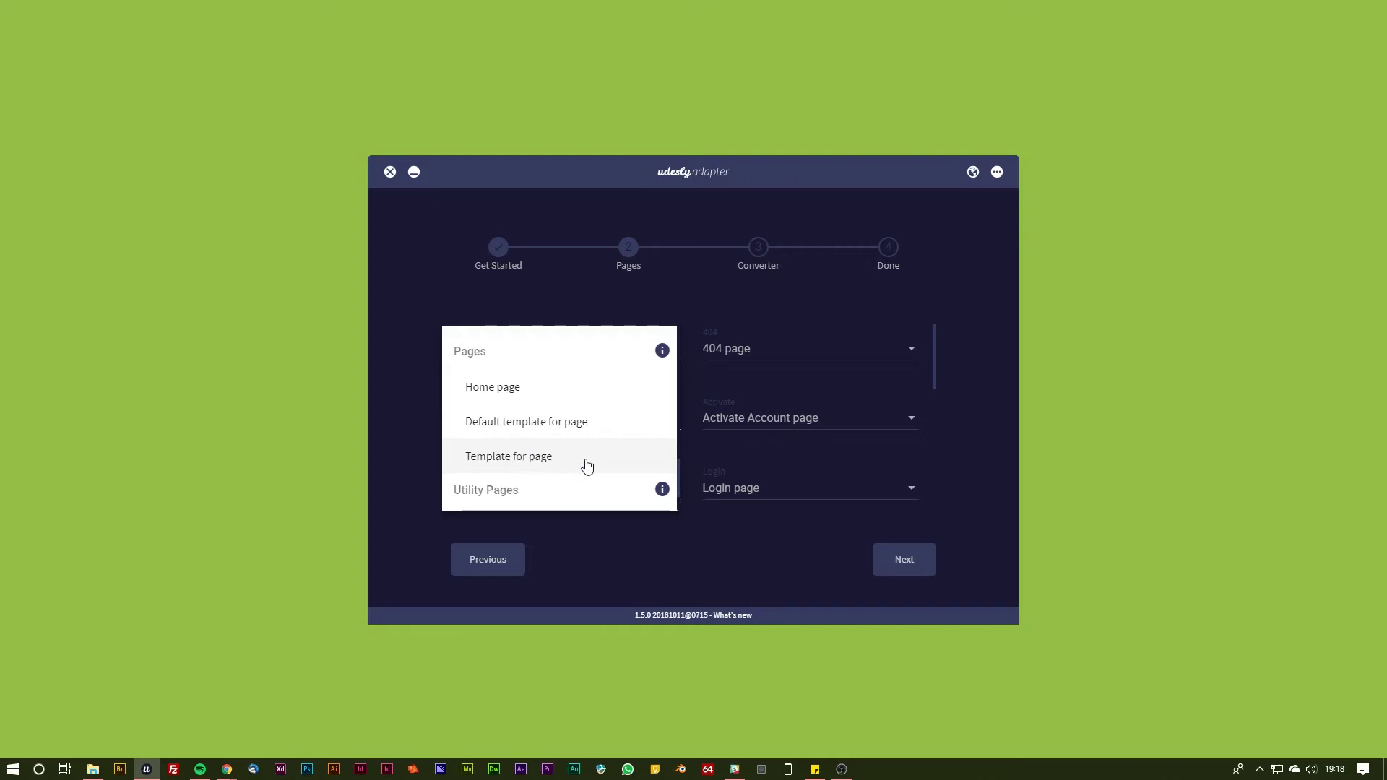
scroll(560, 463, "down", 1)
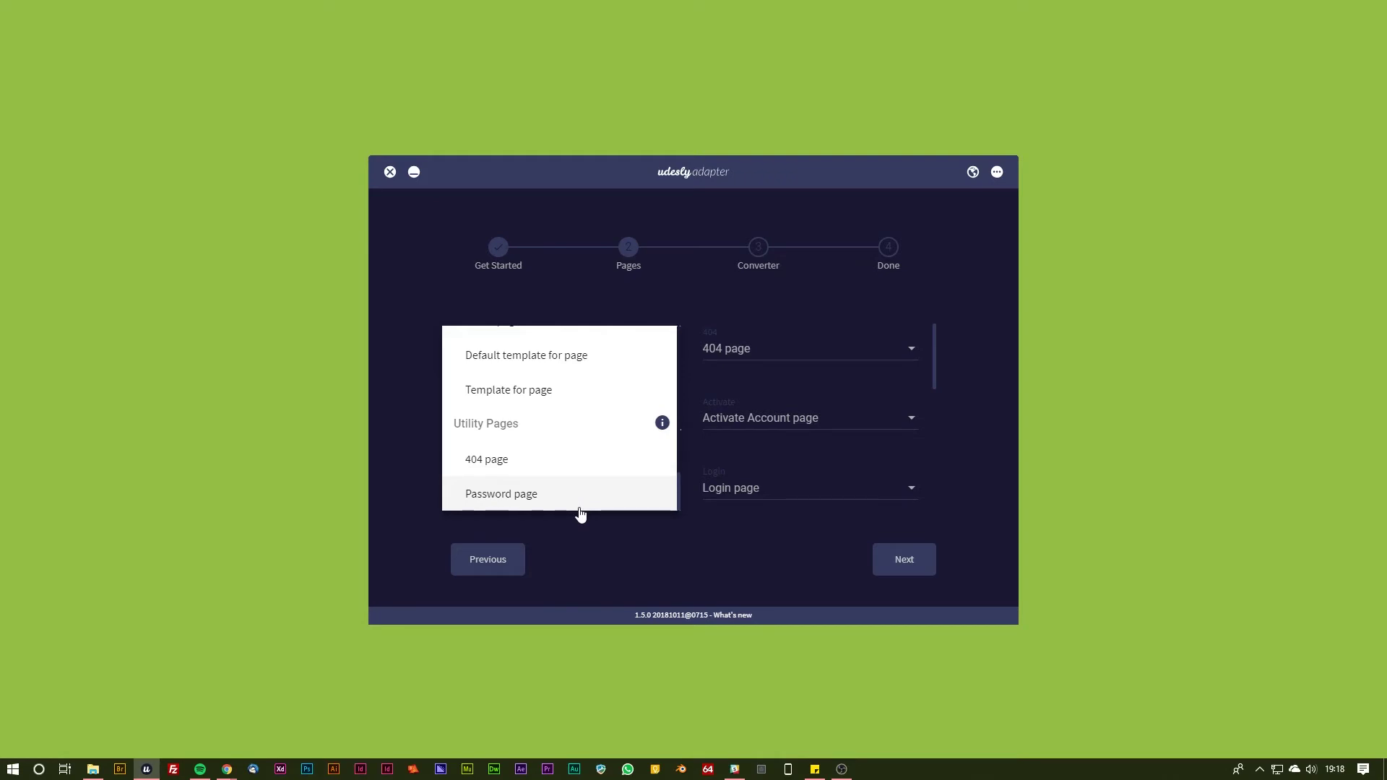
left_click(735, 536)
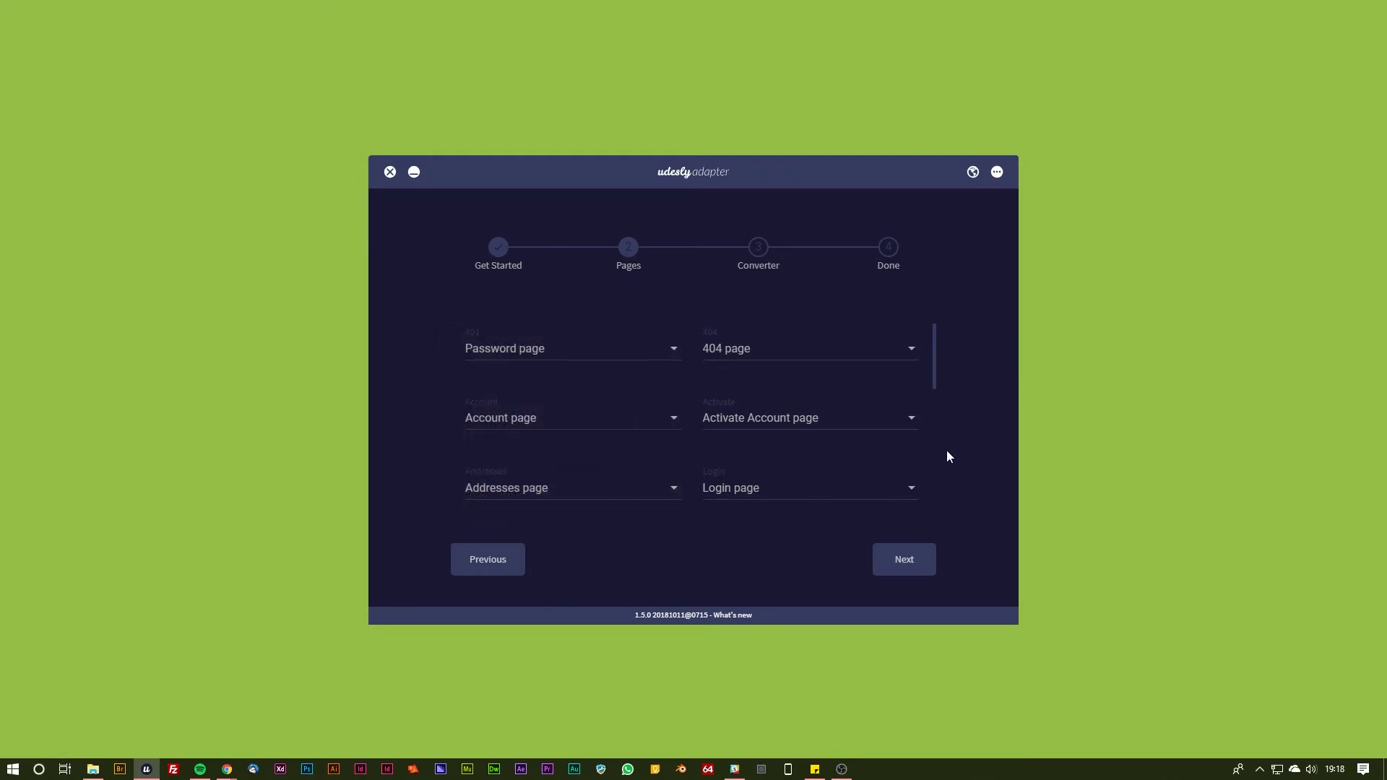
Accept the assigned page types and default conversion settings, convert the project and download the resulting template.
scroll(598, 440, "up", 1)
scroll(741, 364, "down", 6)
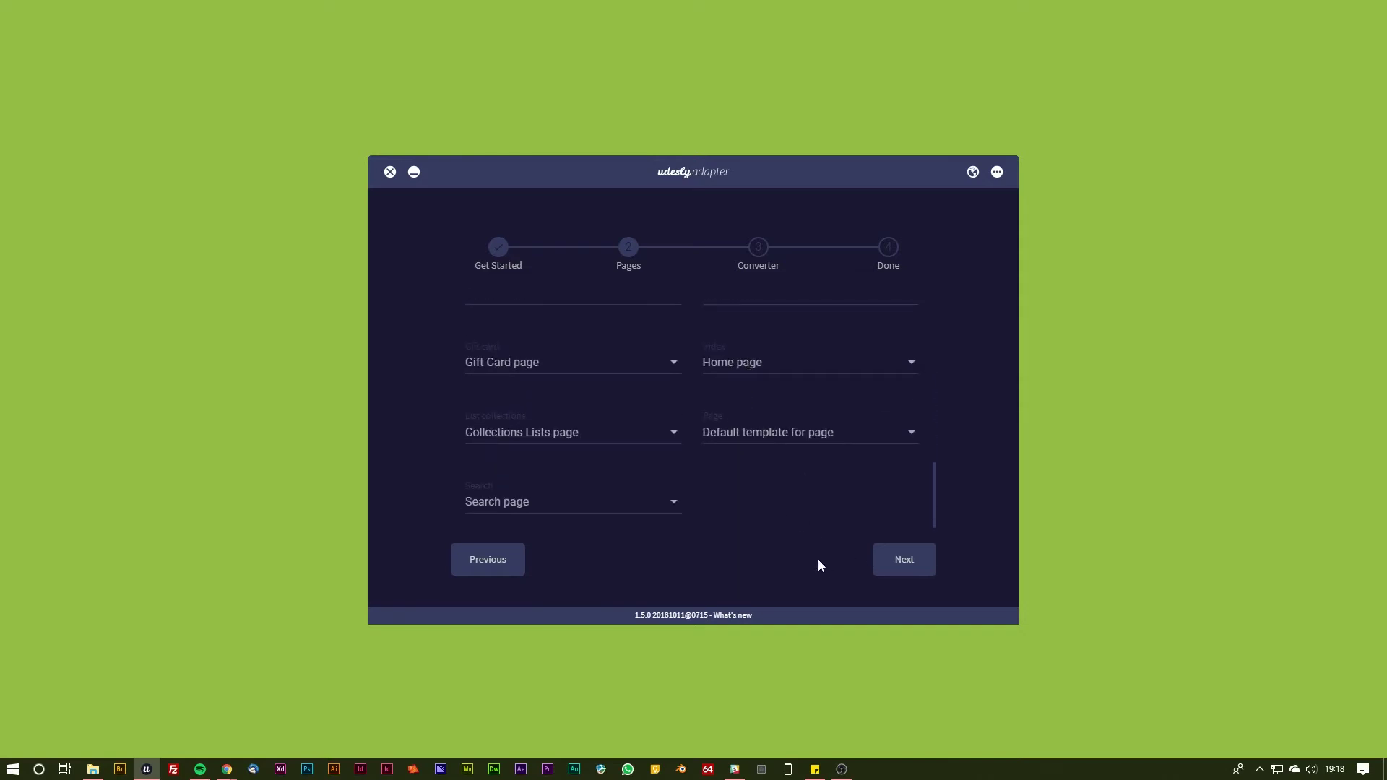
left_click(906, 570)
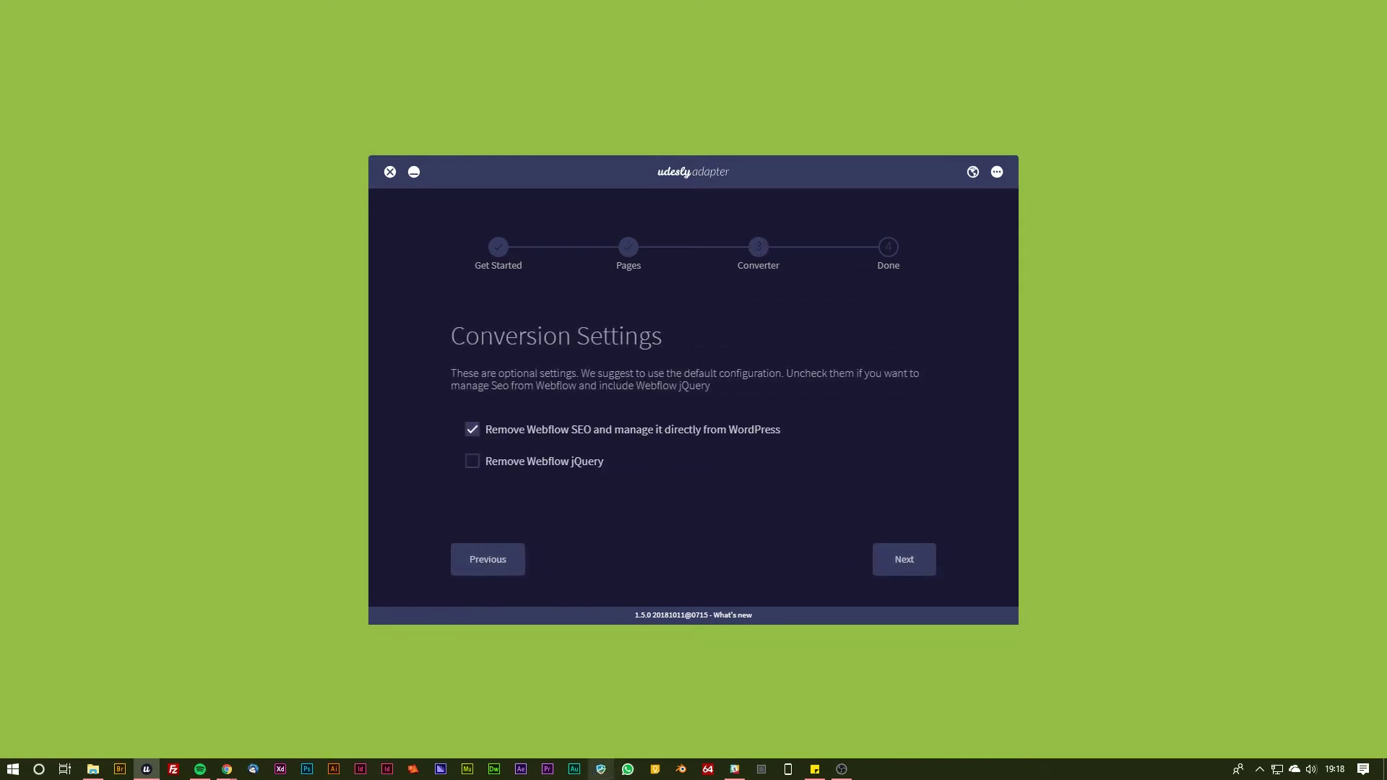
left_click(899, 569)
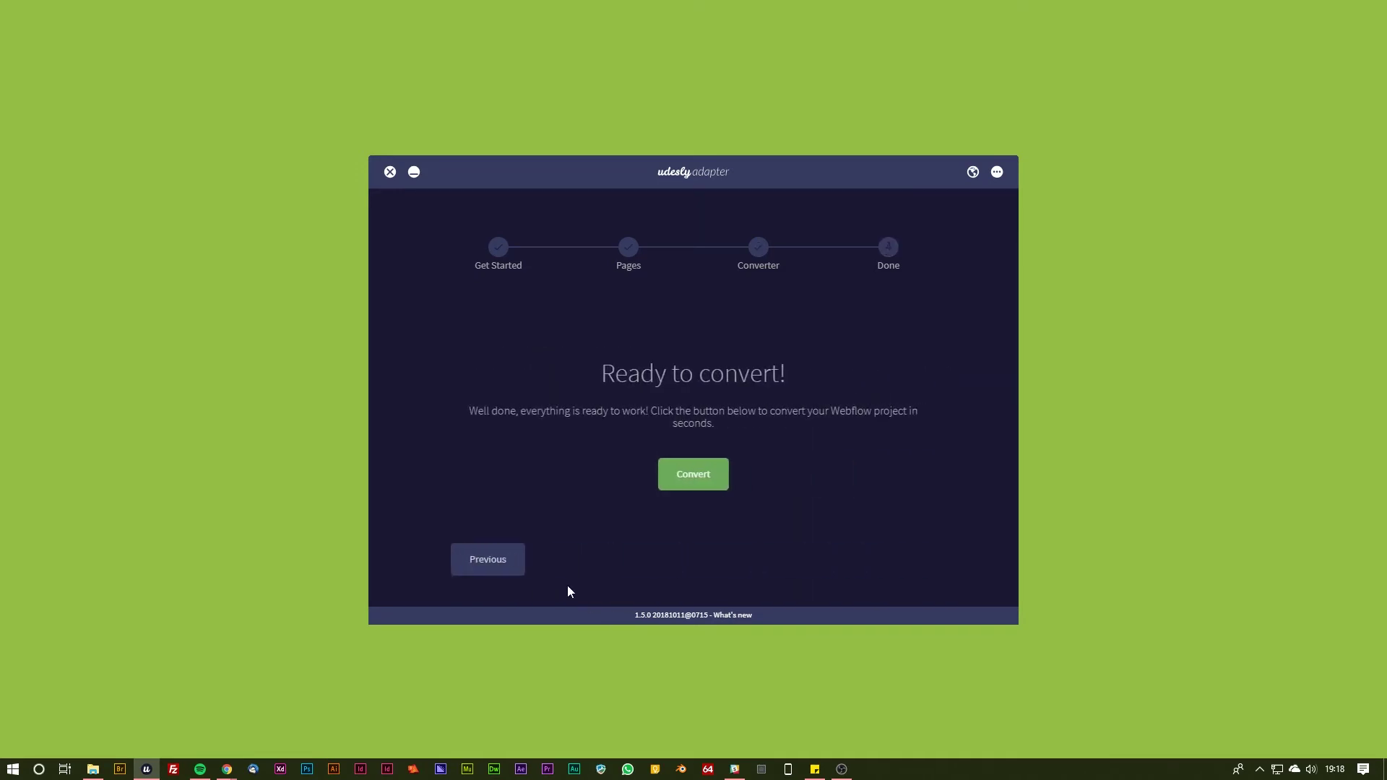
left_click(710, 492)
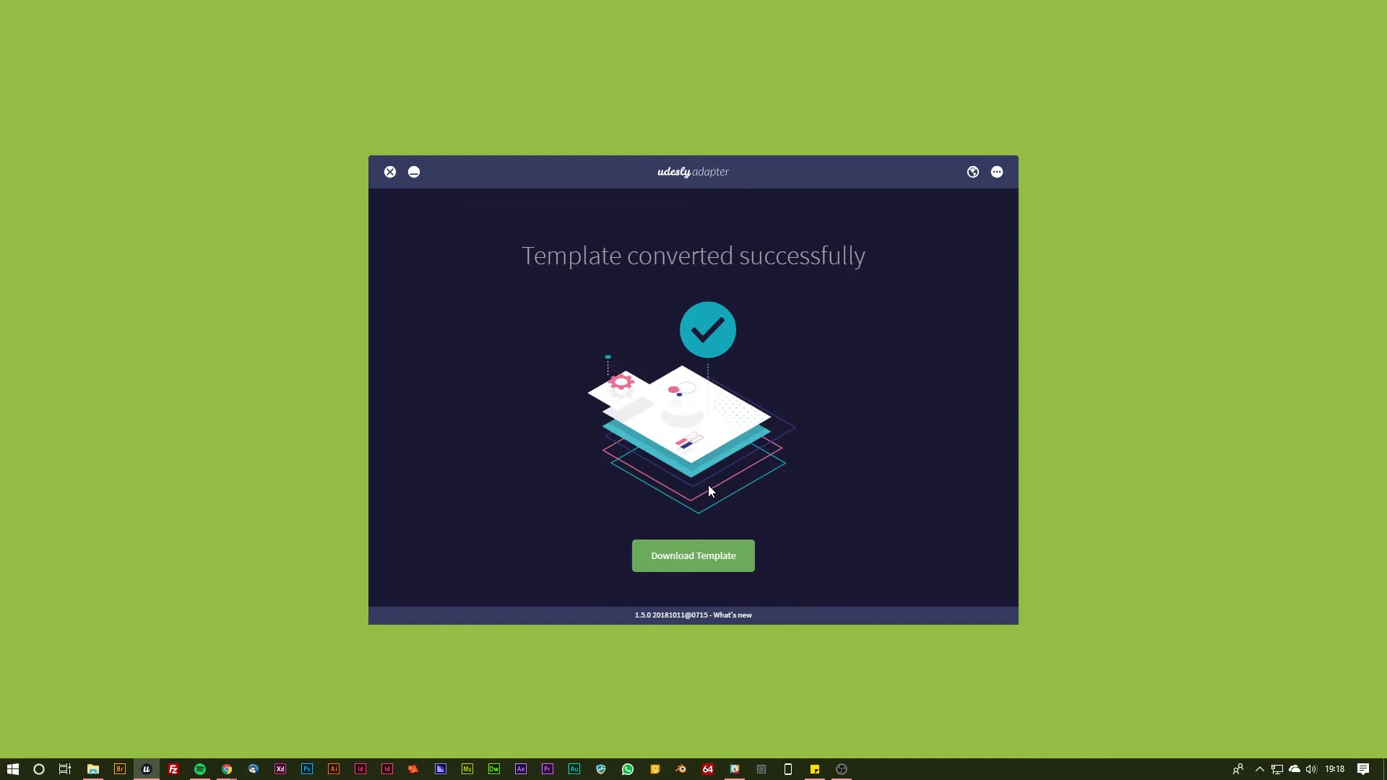
left_click(708, 565)
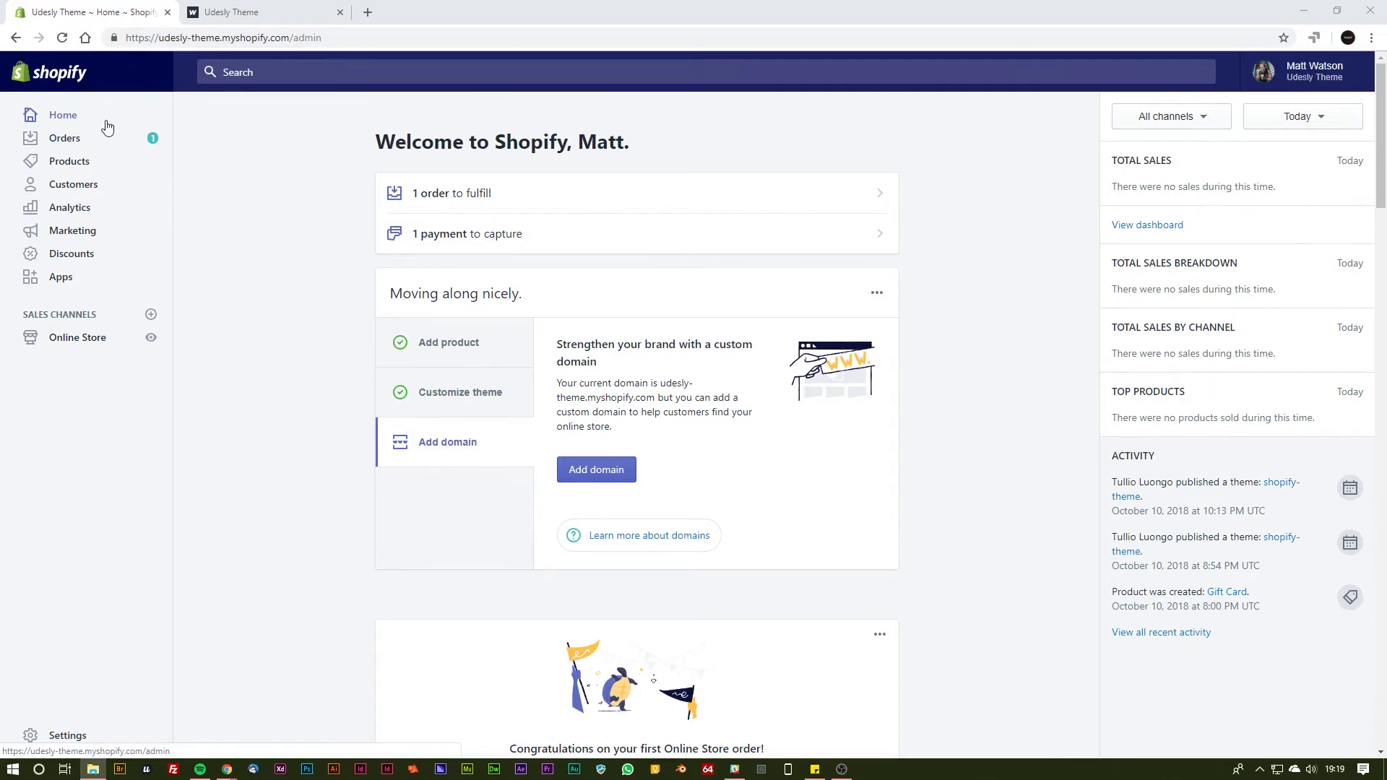
Upload the theme archive "Udesly Shopify Theme.zip" to the online store's themes.
left_click(76, 342)
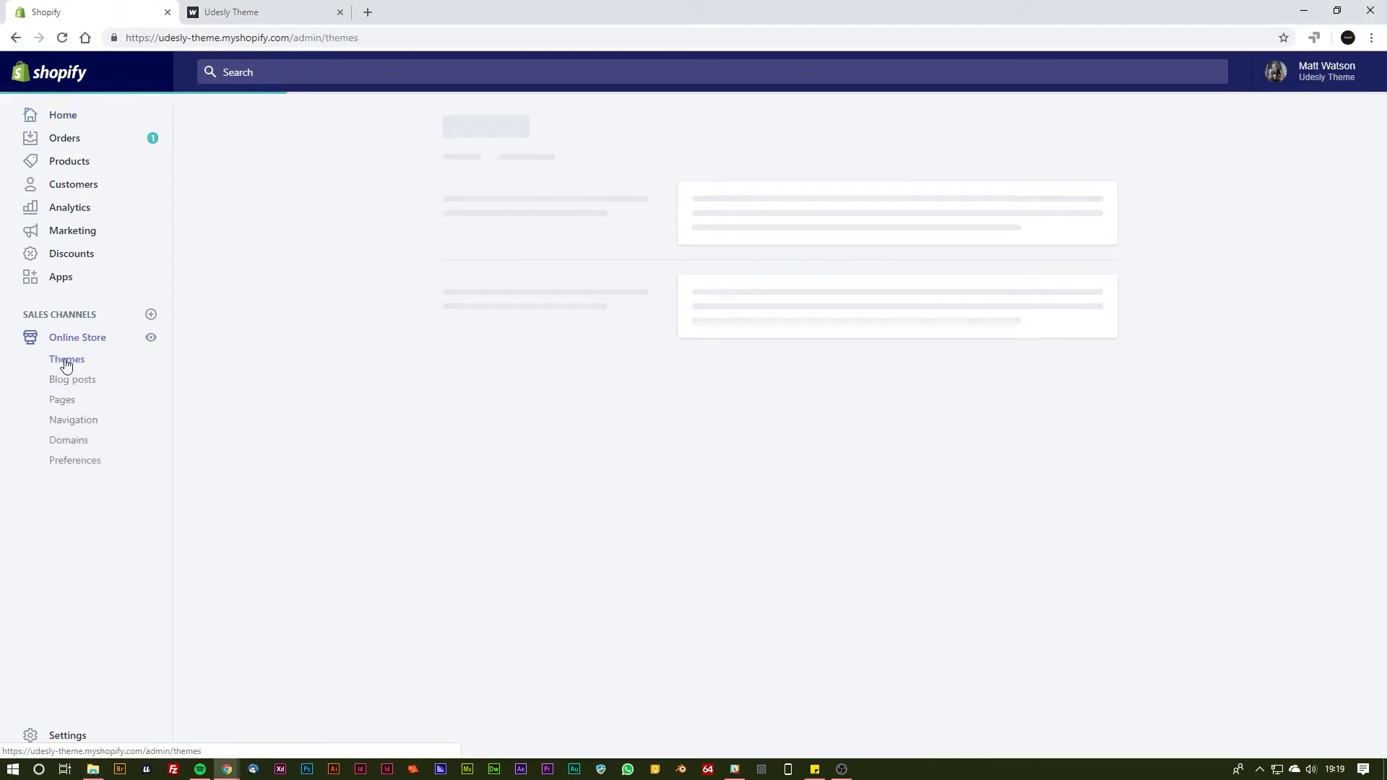
scroll(444, 402, "down", 1)
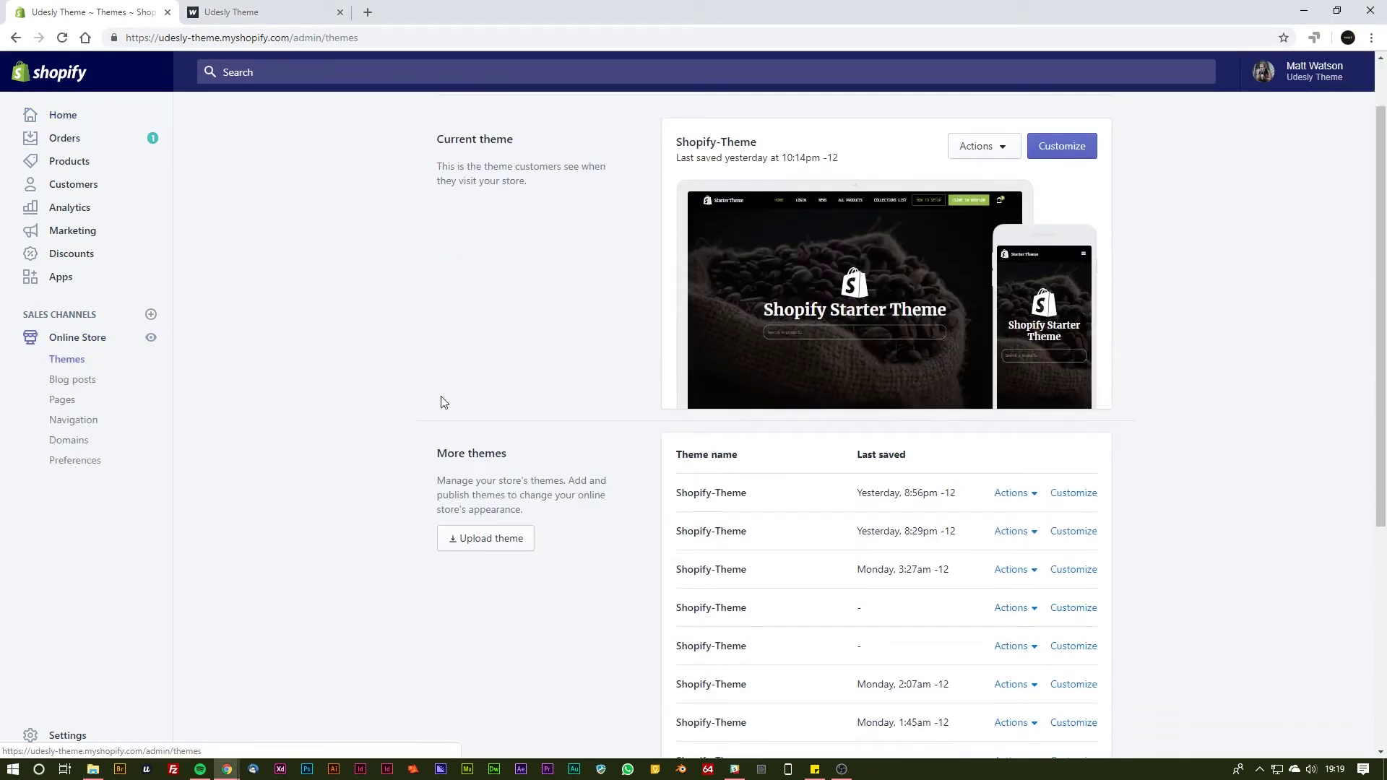
left_click(488, 541)
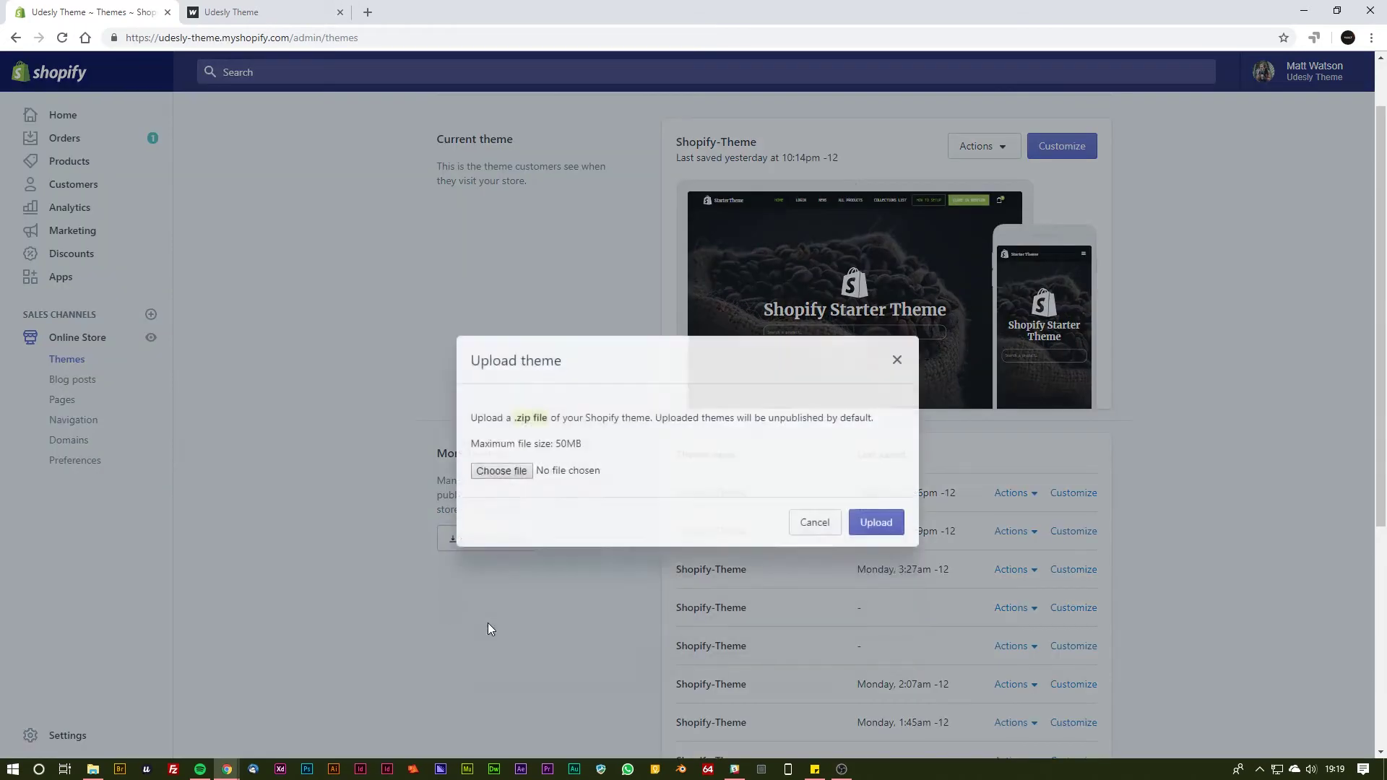
left_click(519, 456)
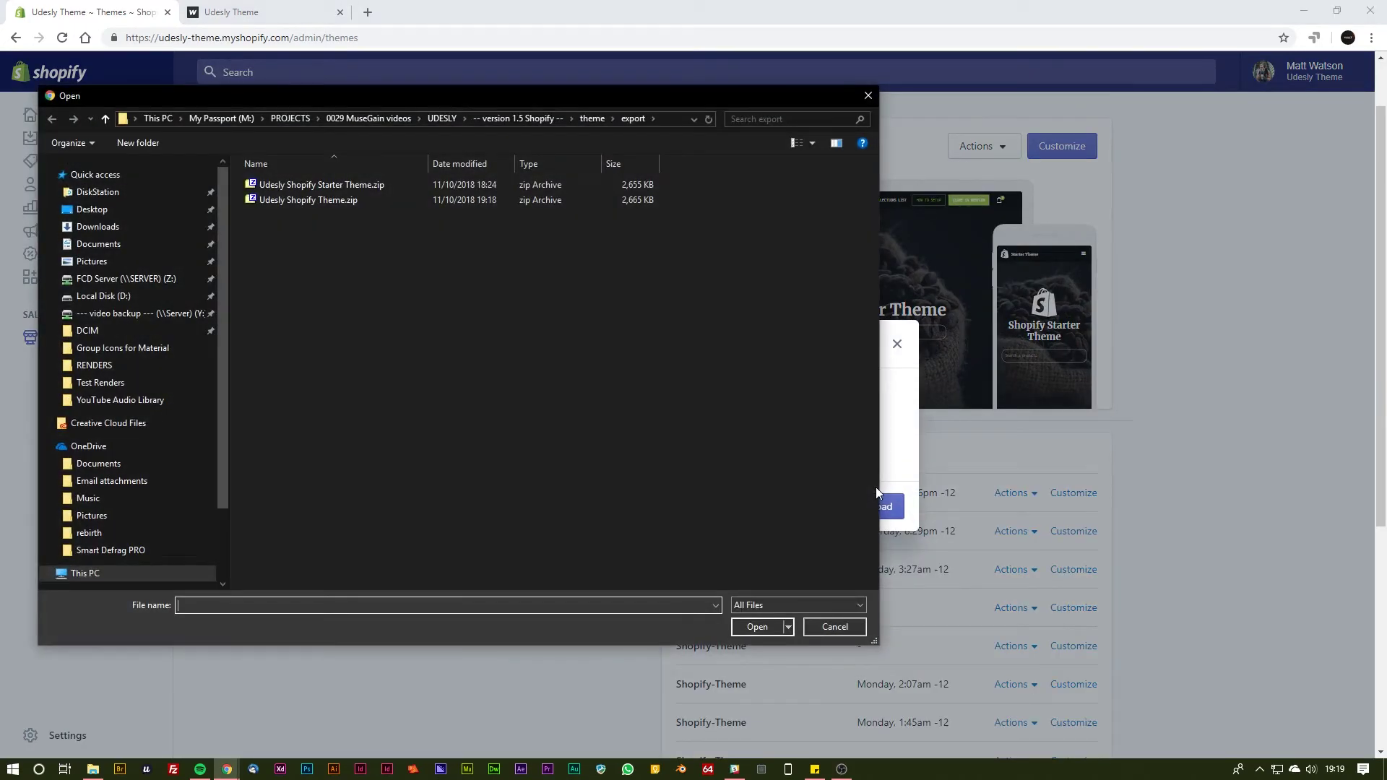
left_click(299, 201)
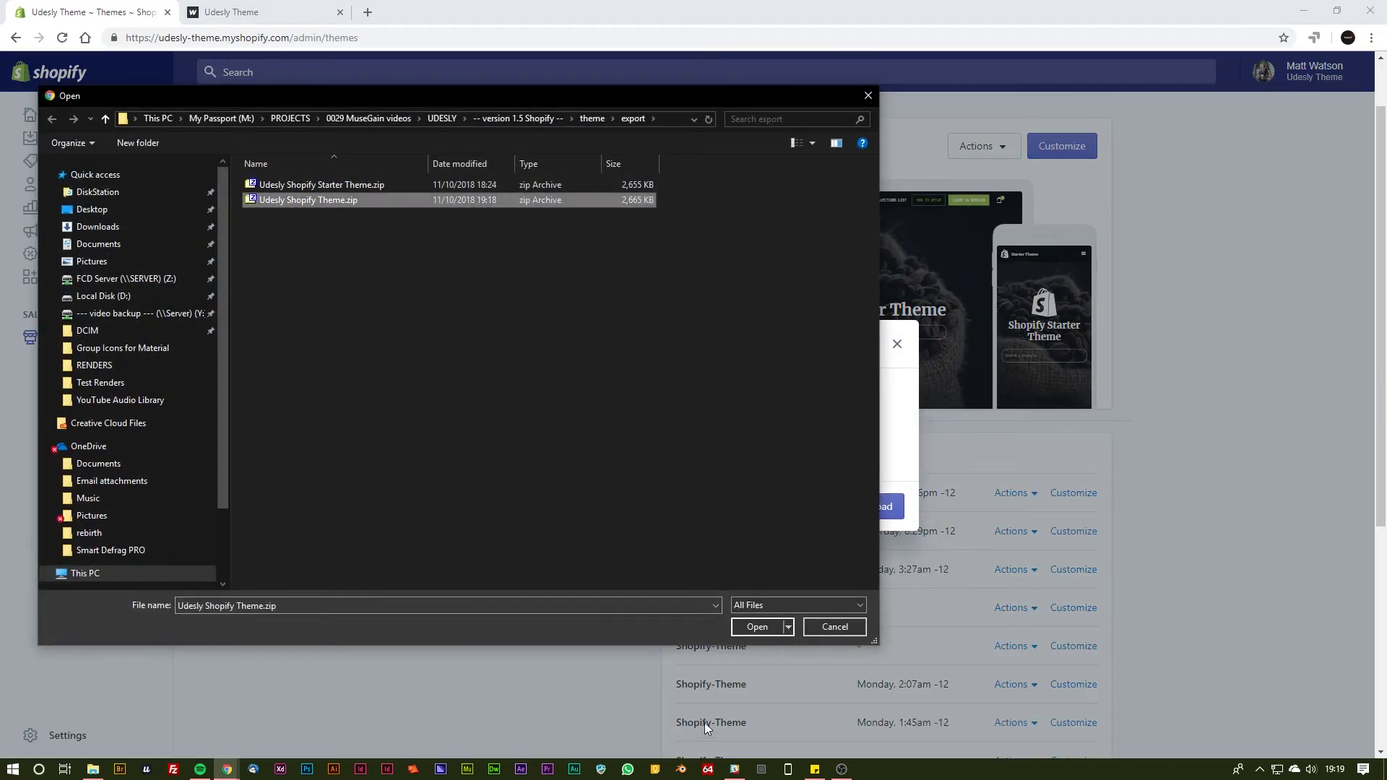
left_click(757, 627)
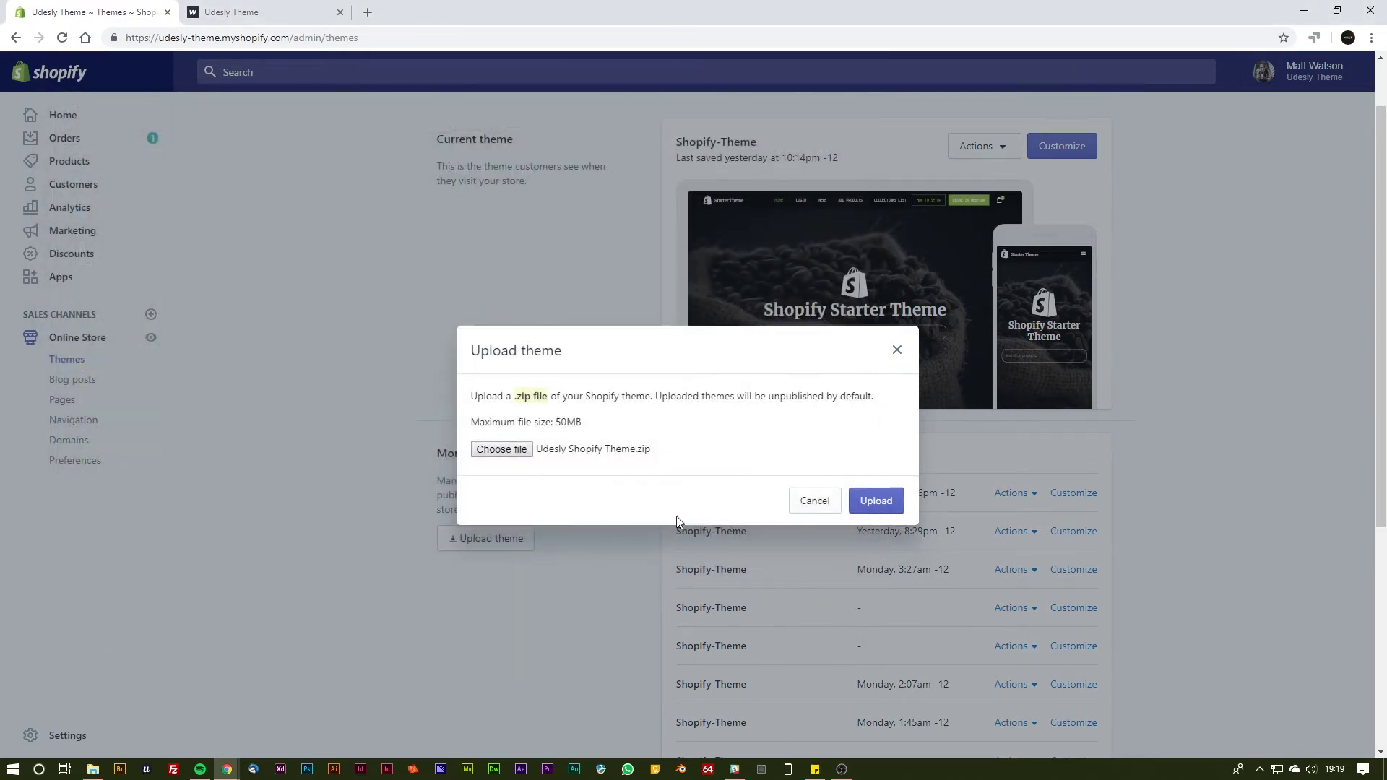
left_click(851, 508)
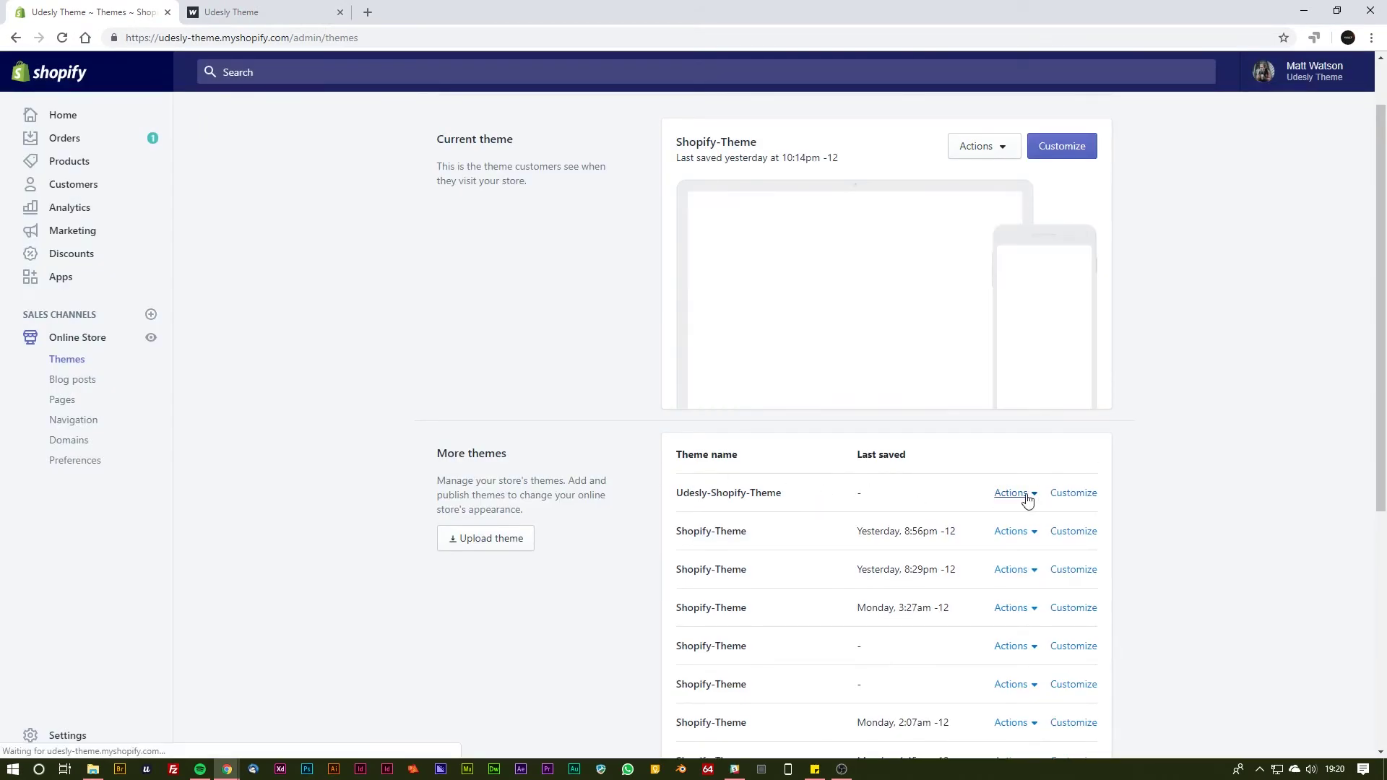
Look through the actions available for the uploaded Udesly-Shopify-Theme, from Preview and Publish to Remove.
left_click(1026, 497)
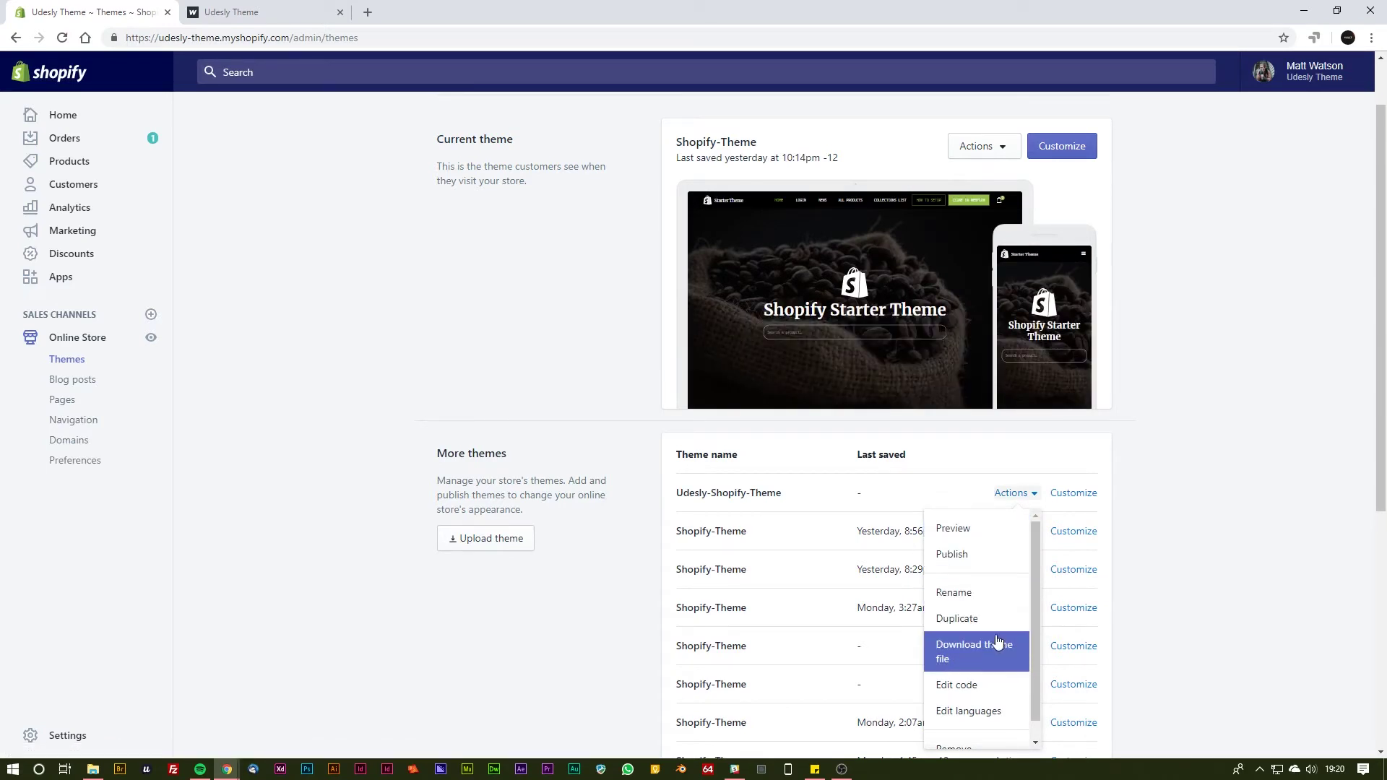
scroll(978, 686, "down", 1)
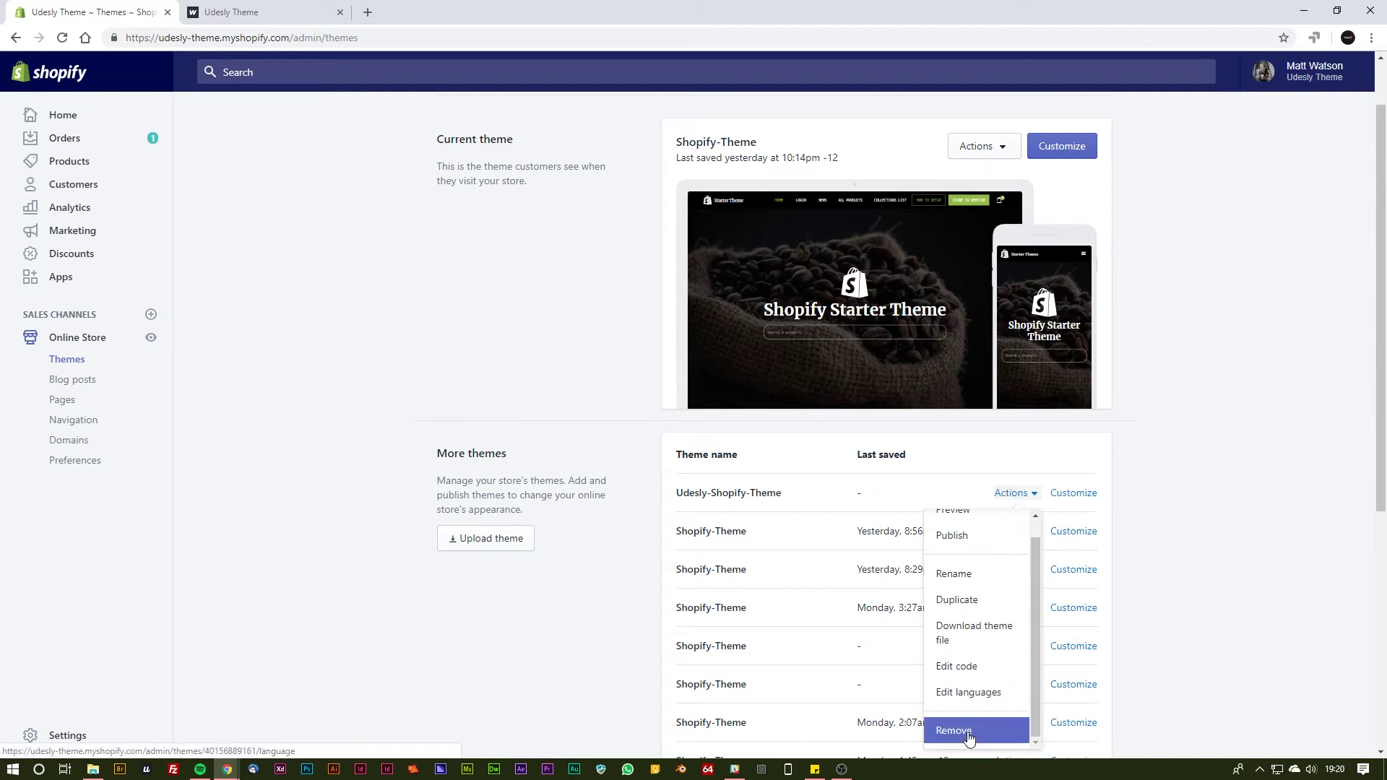
scroll(960, 650, "up", 1)
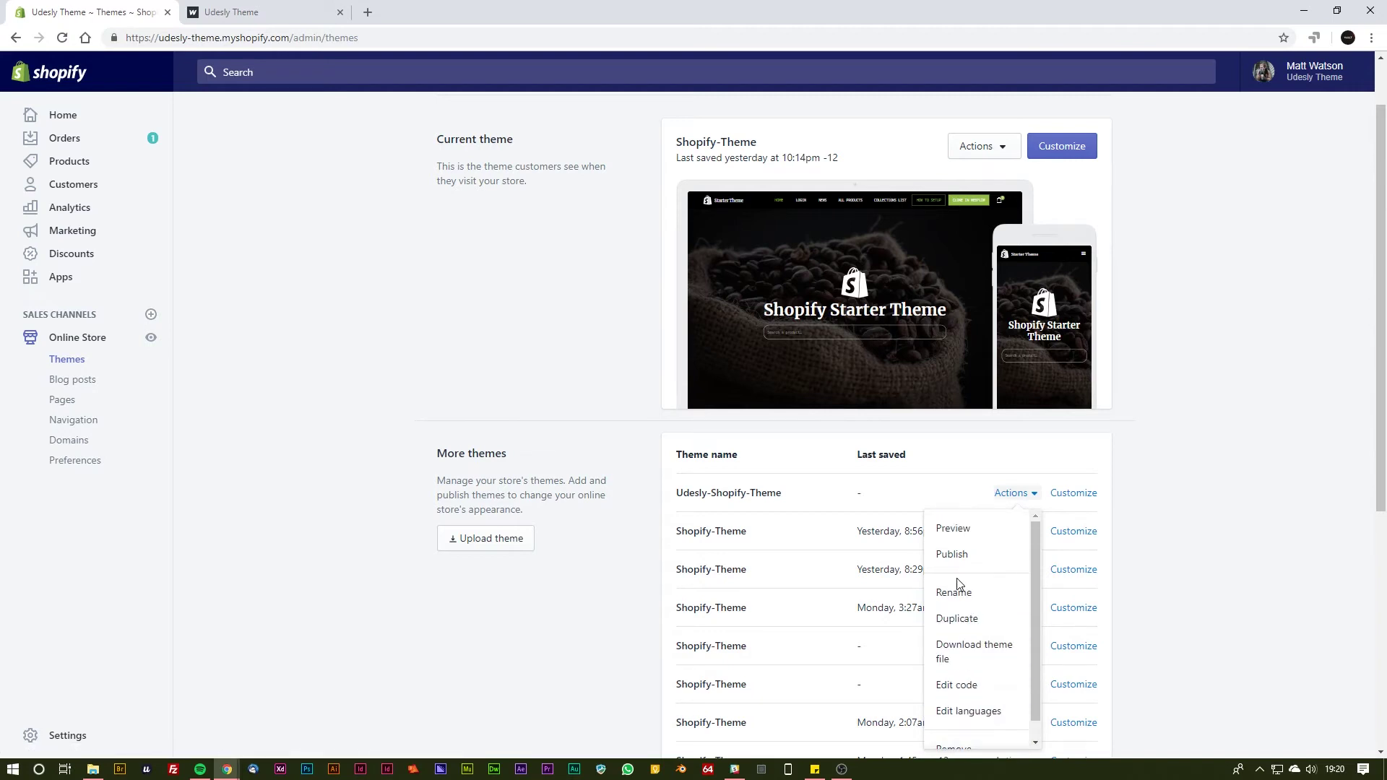
left_click(1011, 493)
left_click(1013, 495)
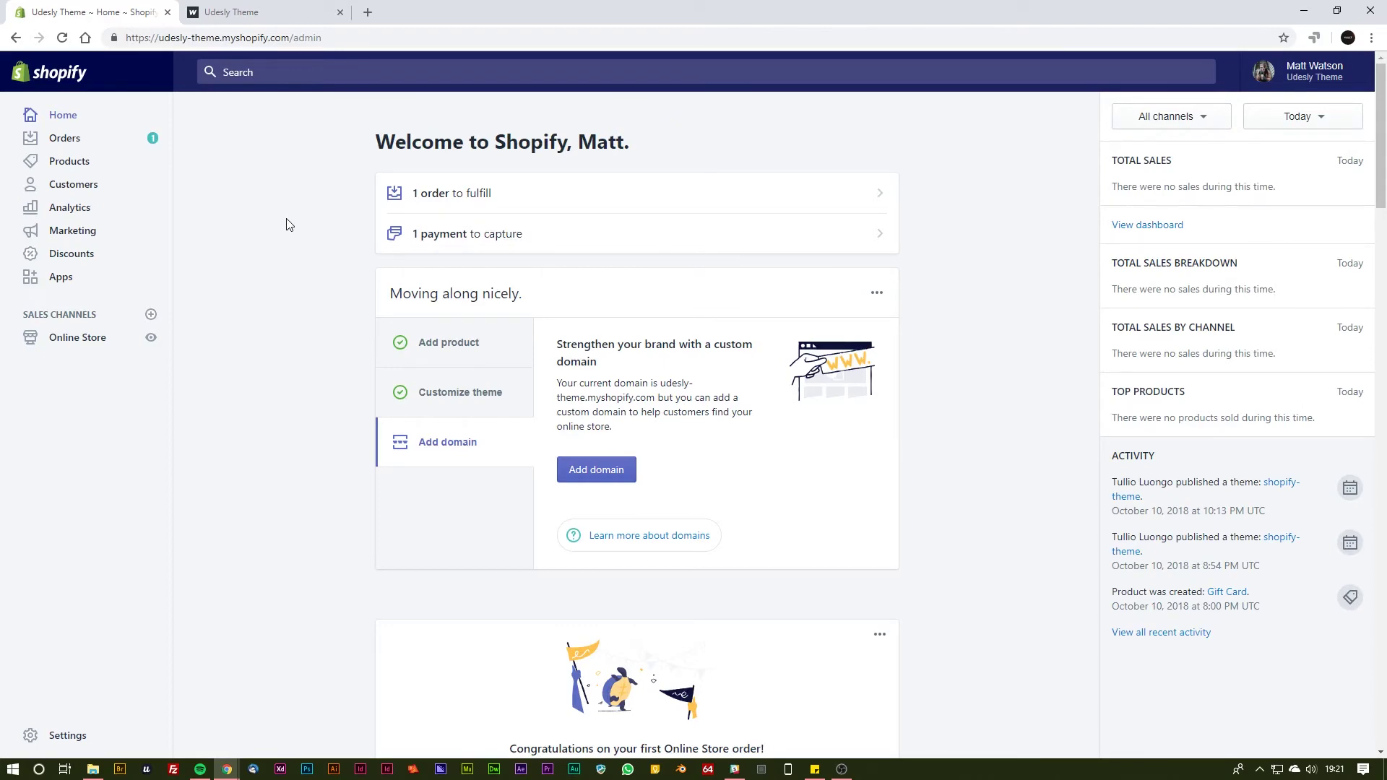
Review the activity cards on the store's home dashboard and view the details of the existing order.
scroll(1015, 347, "down", 5)
scroll(922, 241, "up", 5)
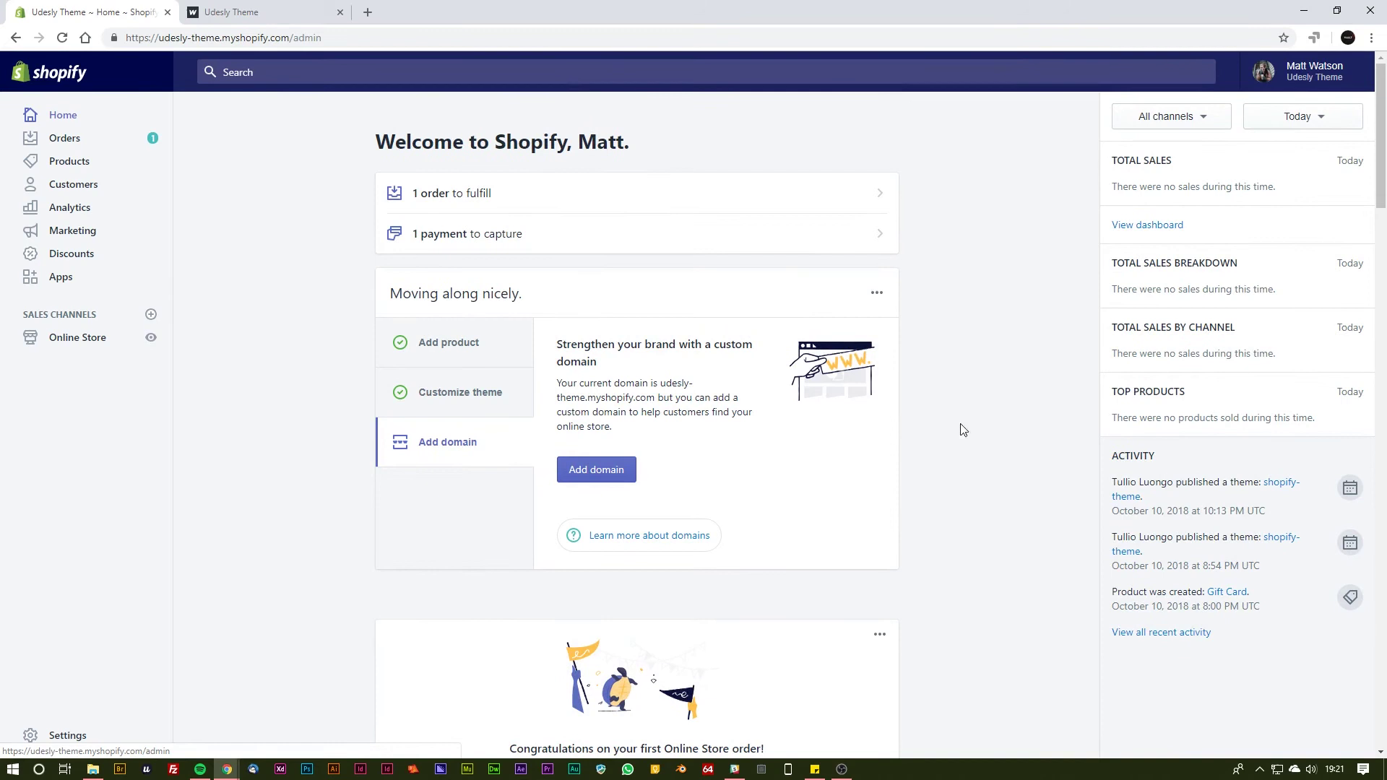
scroll(679, 383, "down", 4)
scroll(679, 384, "down", 7)
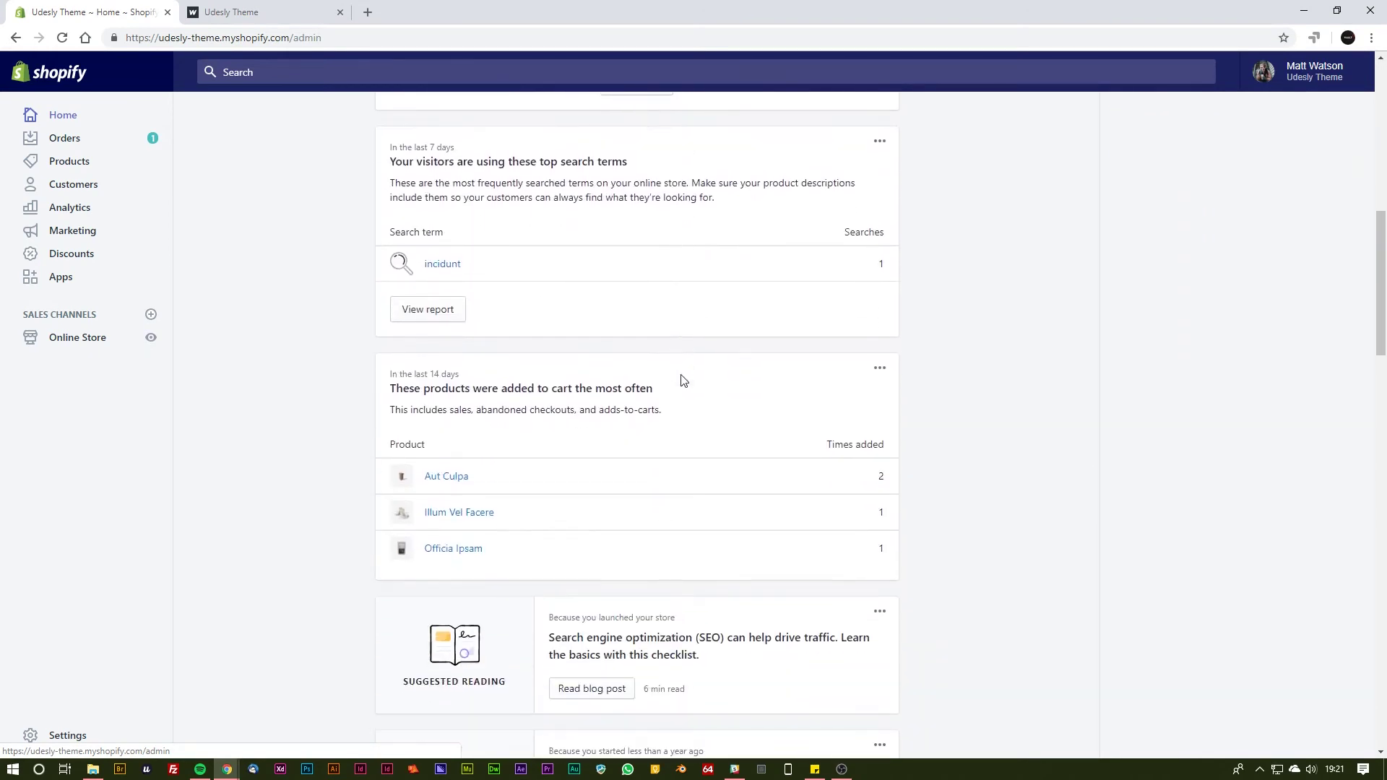
scroll(683, 385, "up", 3)
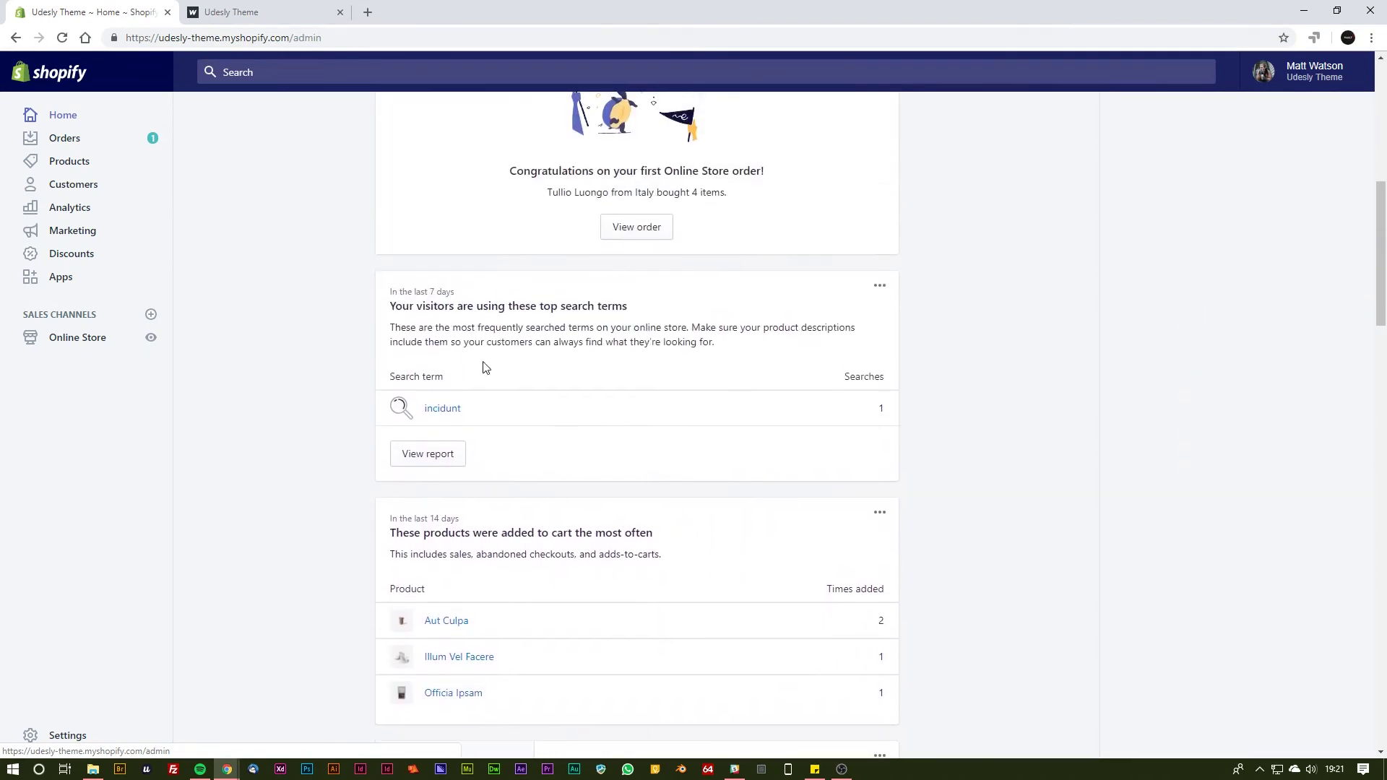
scroll(668, 434, "down", 7)
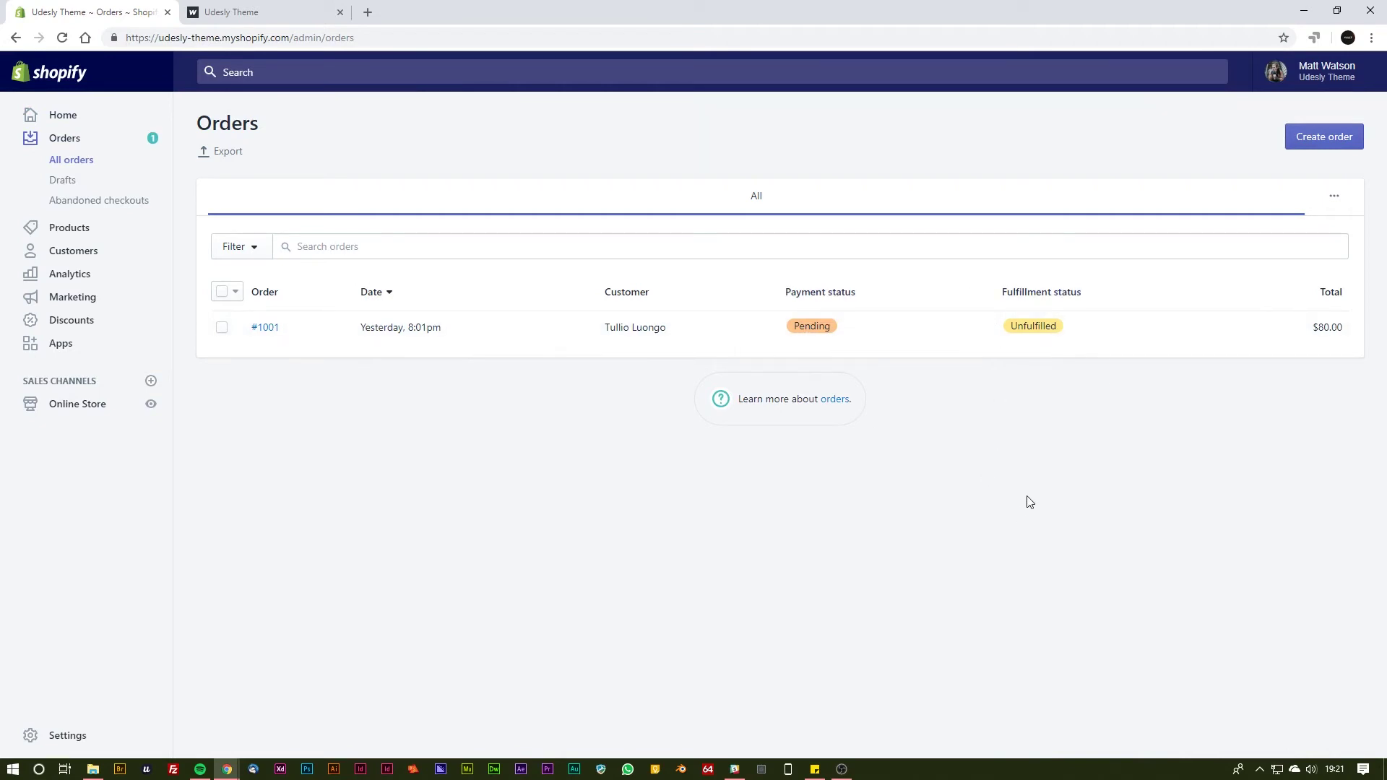
left_click(423, 332)
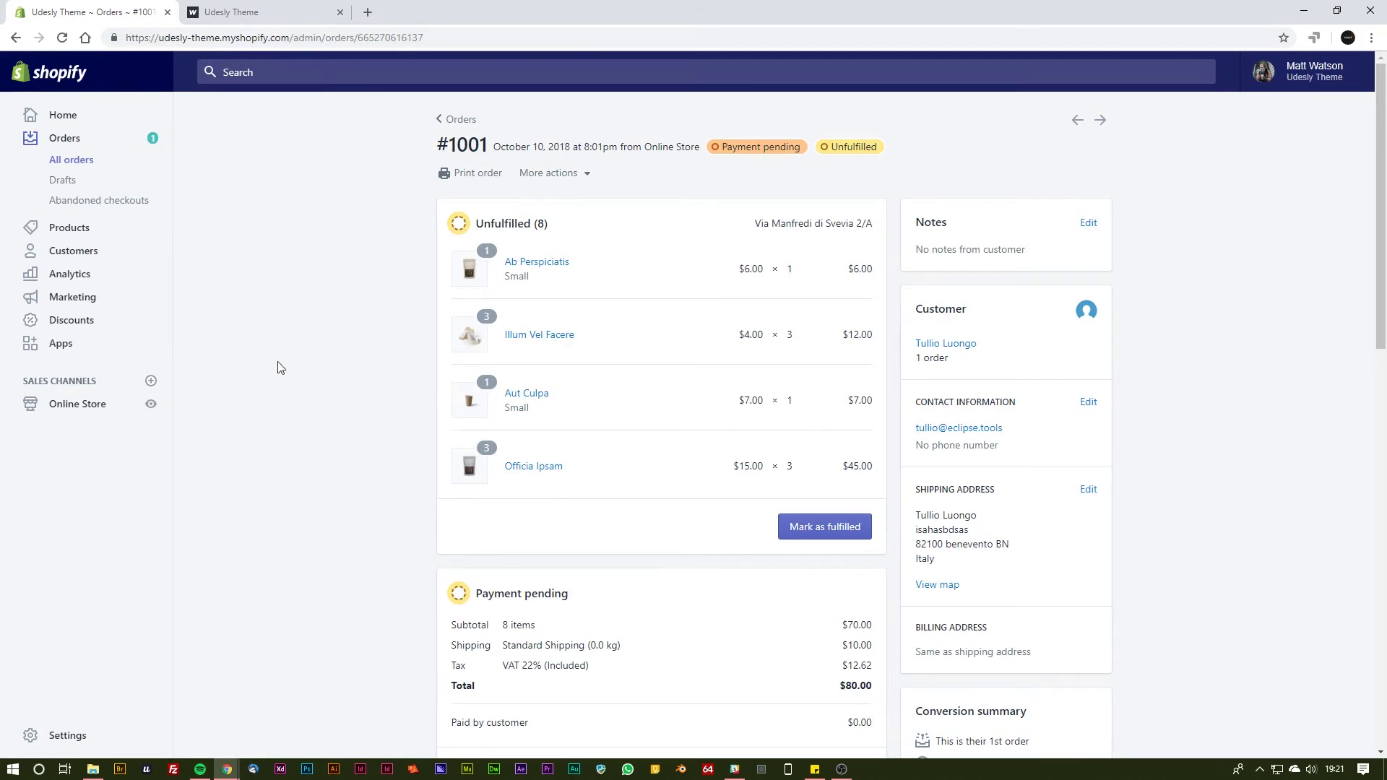
Browse the store's full list of products.
left_click(69, 227)
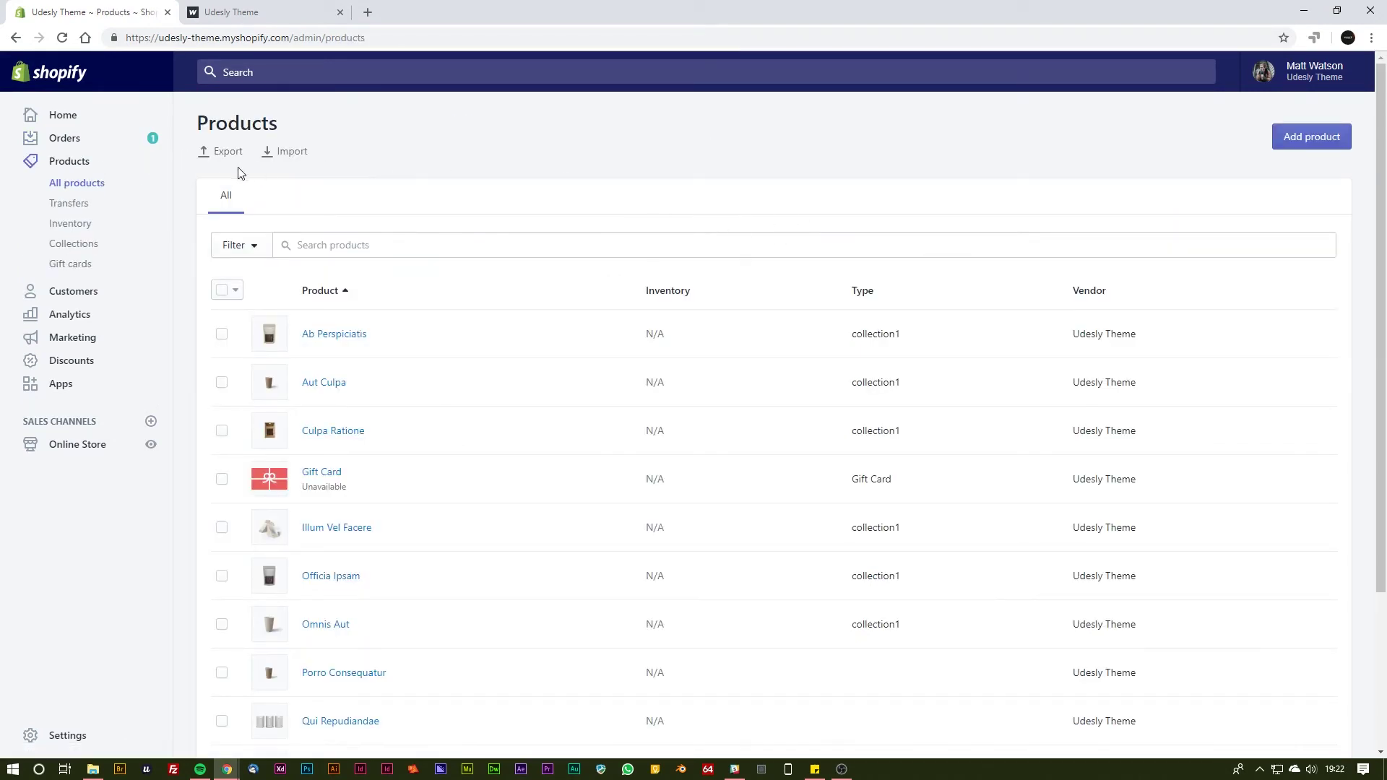
scroll(552, 150, "down", 1)
scroll(578, 188, "down", 2)
scroll(867, 289, "up", 3)
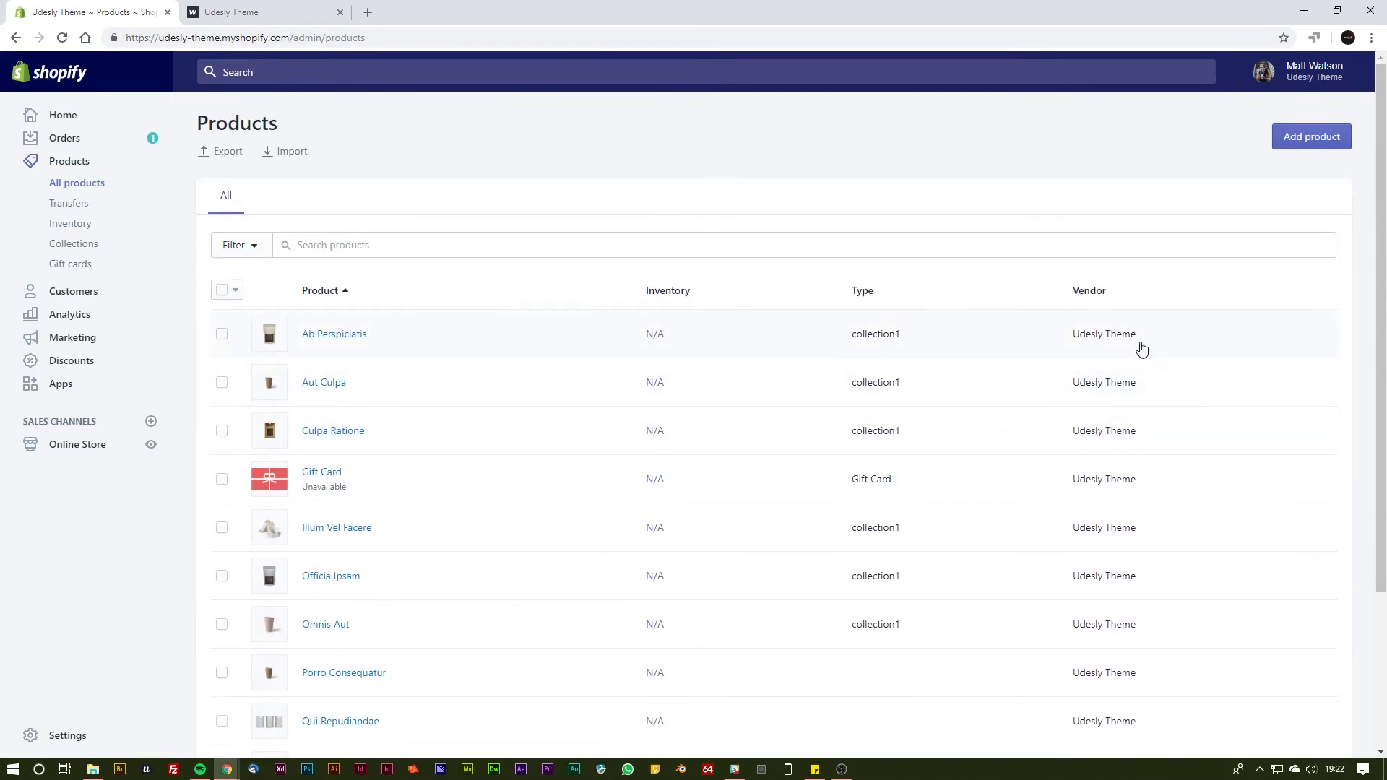
Start a new product and examine its title, description, product type, vendor, collections, tags and image fields without filling them in.
left_click(1313, 140)
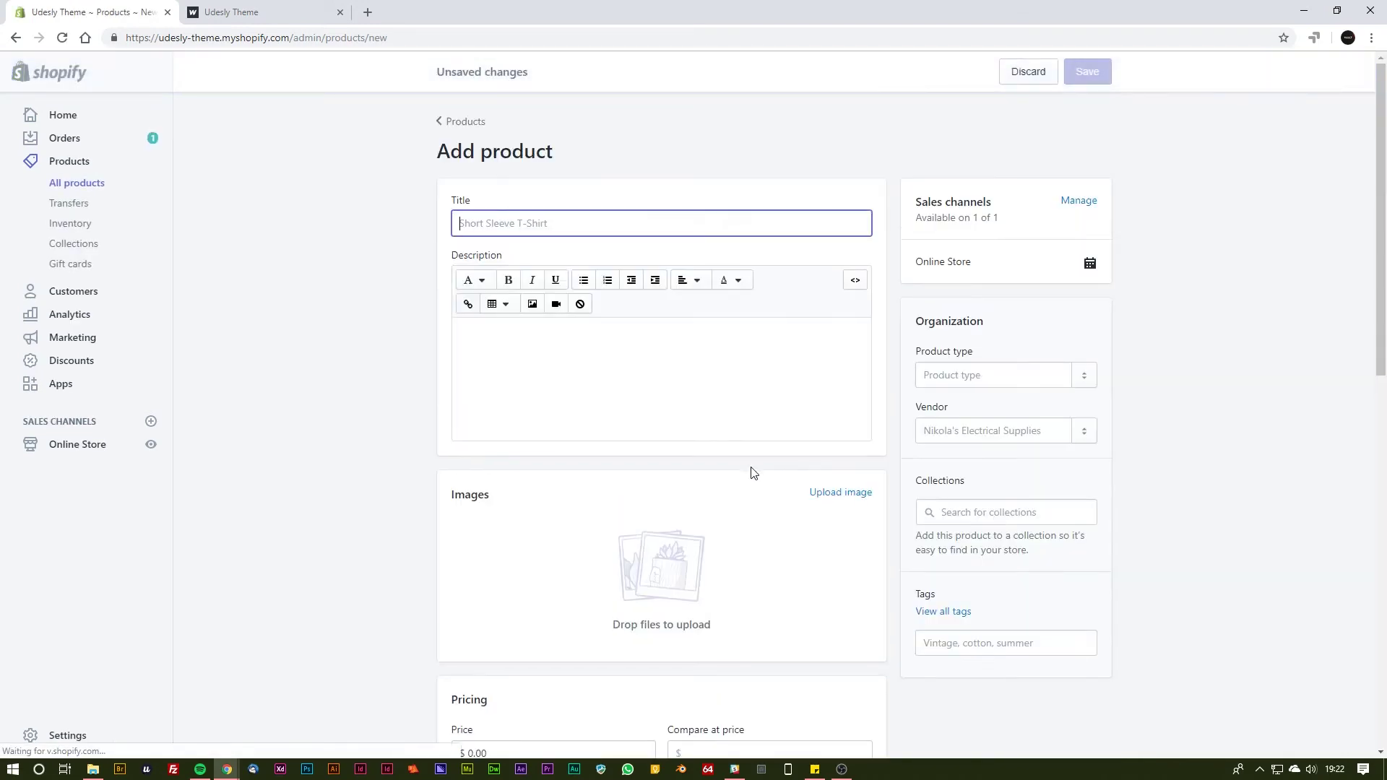
left_click(507, 352)
left_click(988, 383)
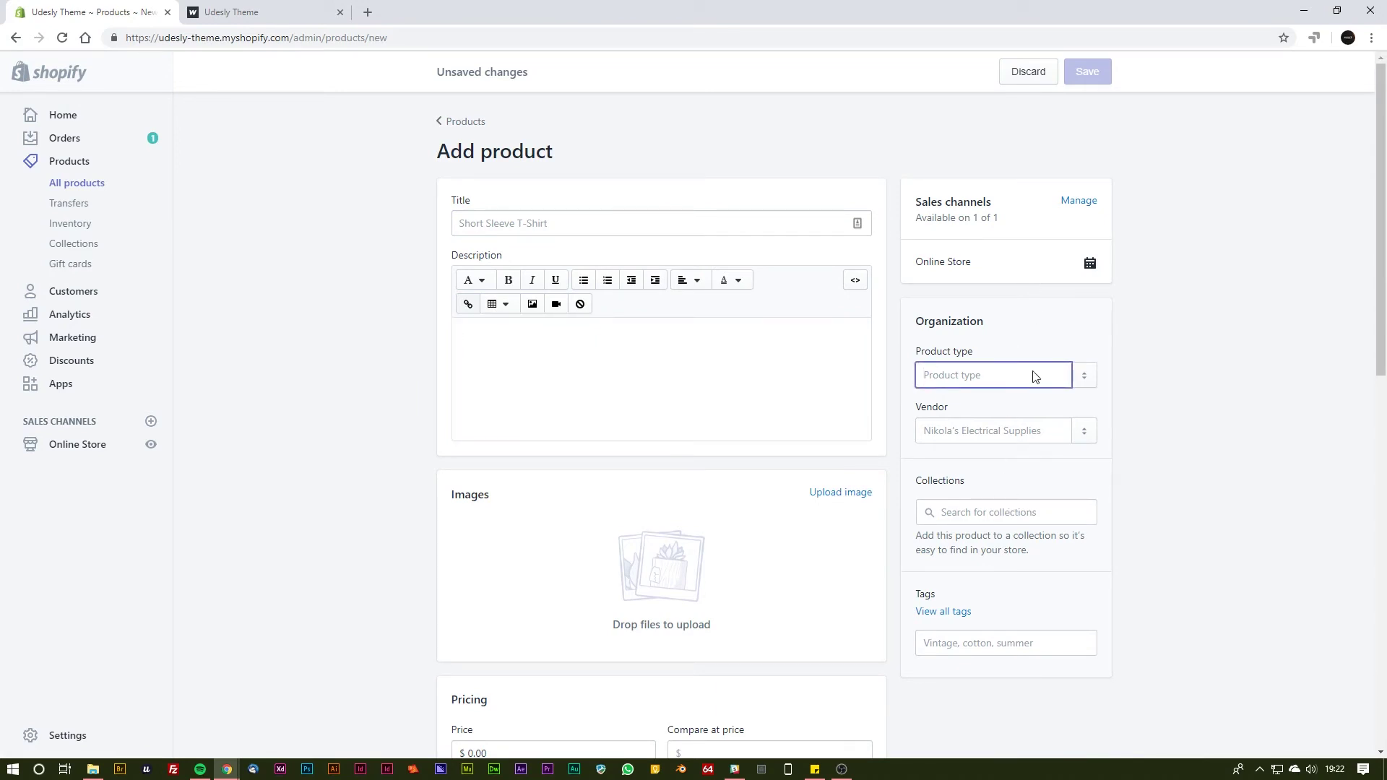
left_click(958, 433)
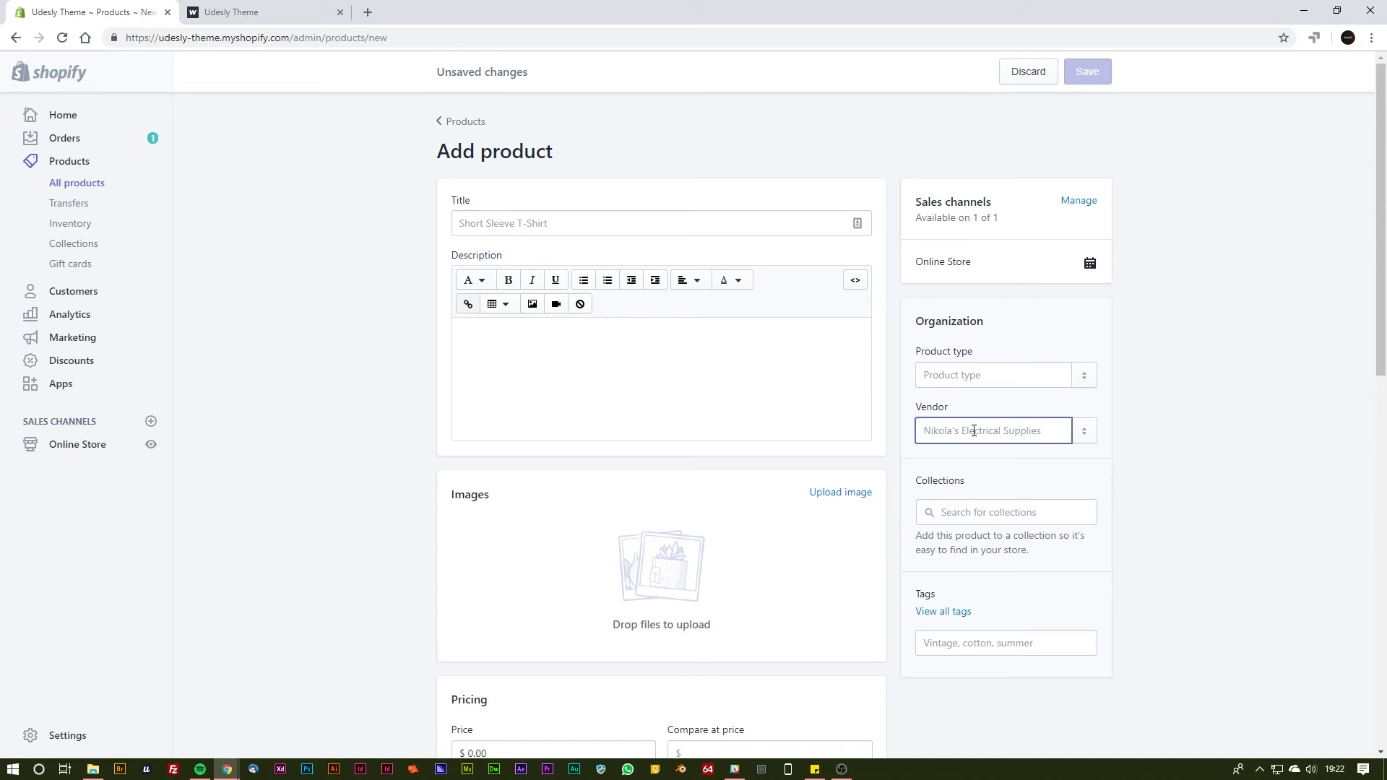
left_click(943, 515)
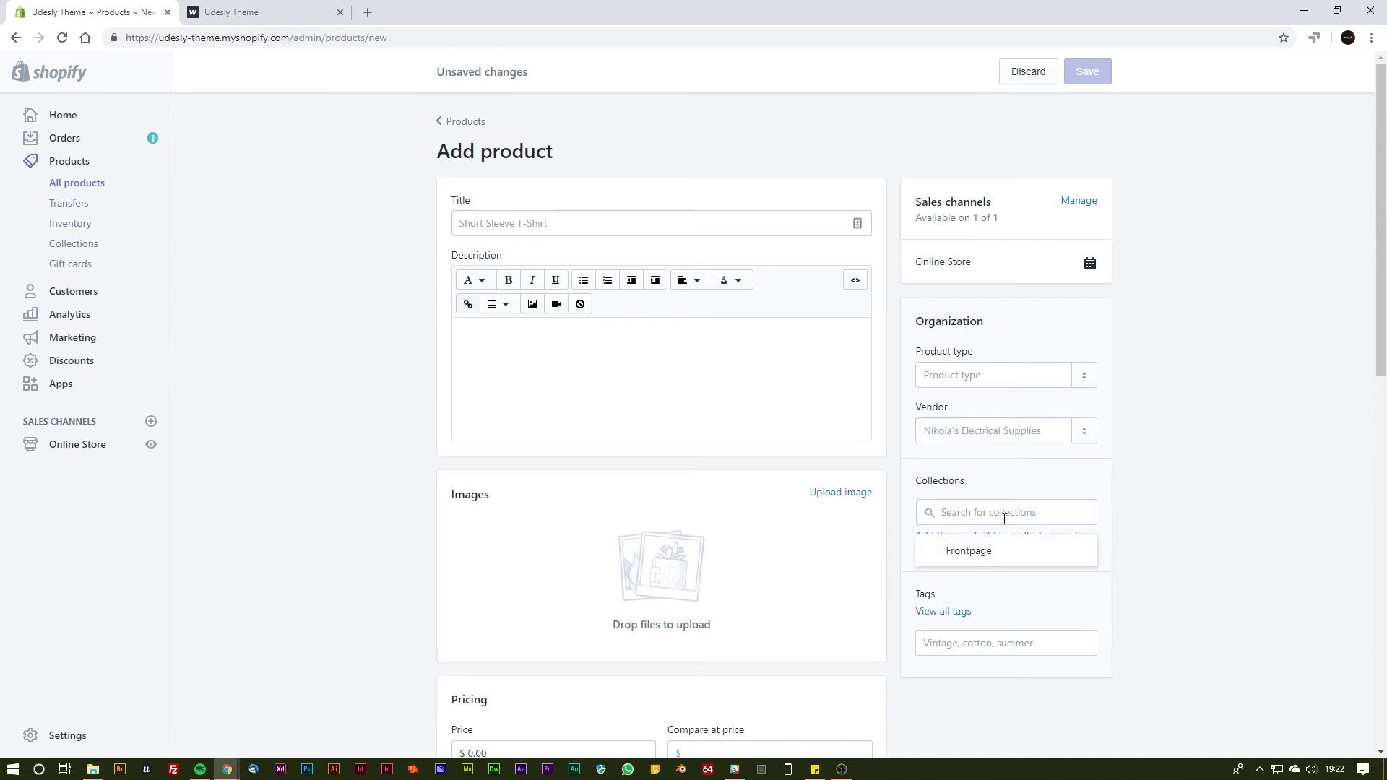
left_click(989, 469)
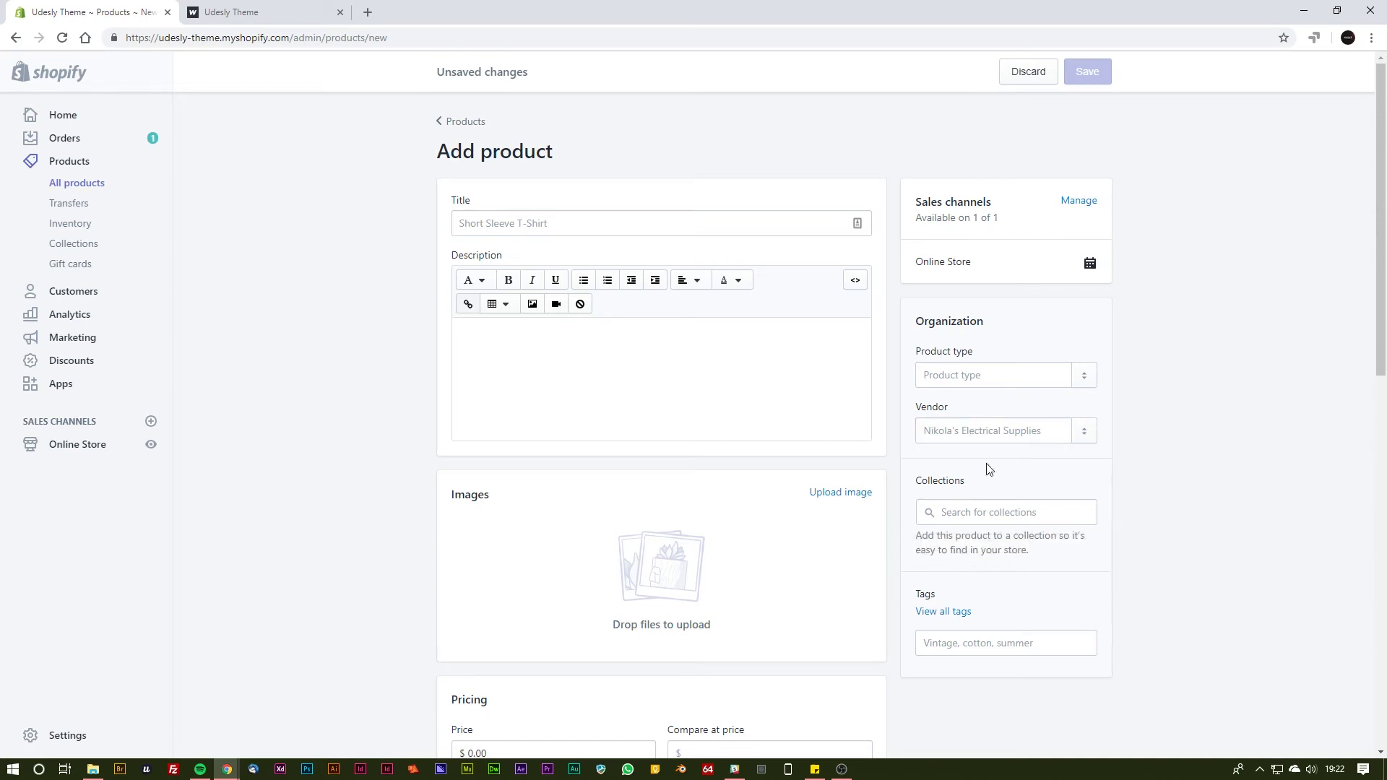
scroll(989, 570, "down", 1)
left_click(1001, 571)
left_click(1332, 570)
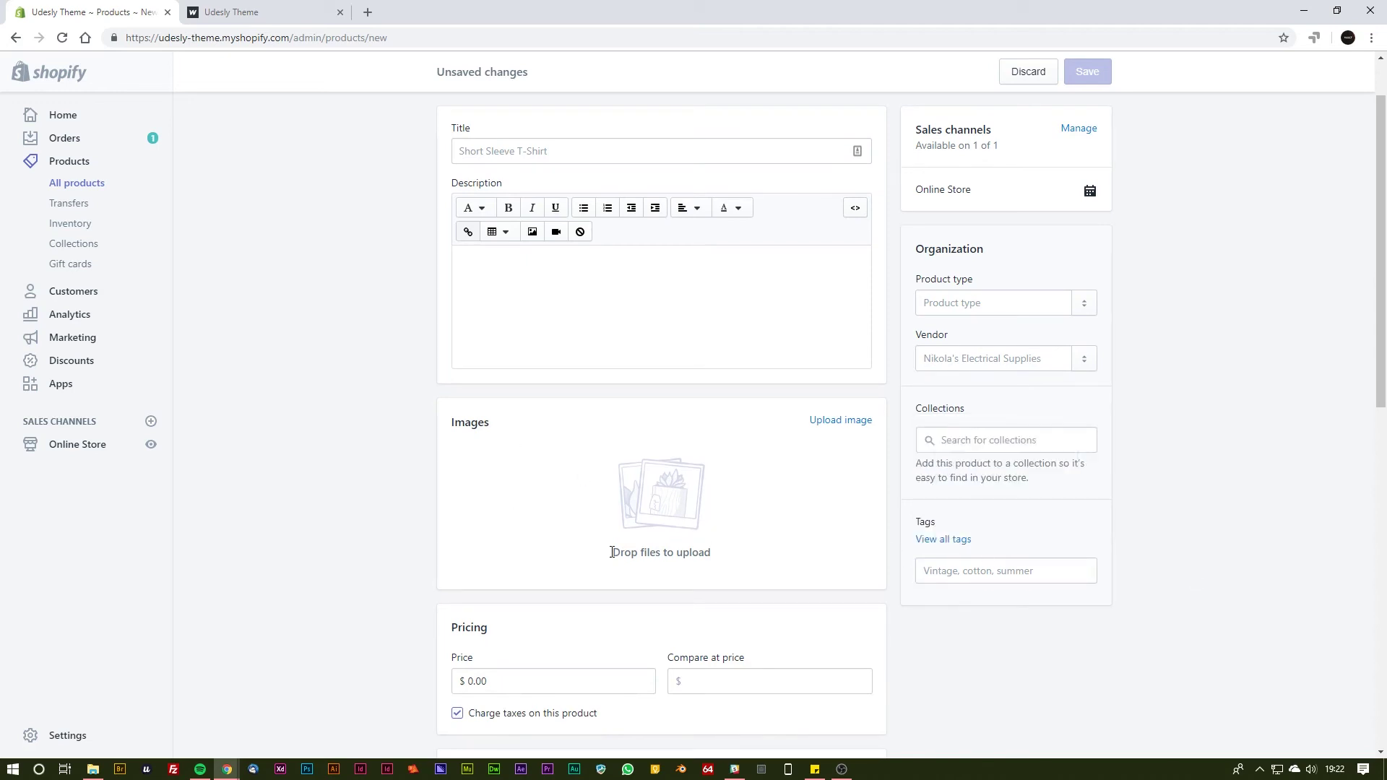
Examine the new product's pricing fields and its SKU and barcode fields.
scroll(619, 562, "down", 4)
left_click(520, 393)
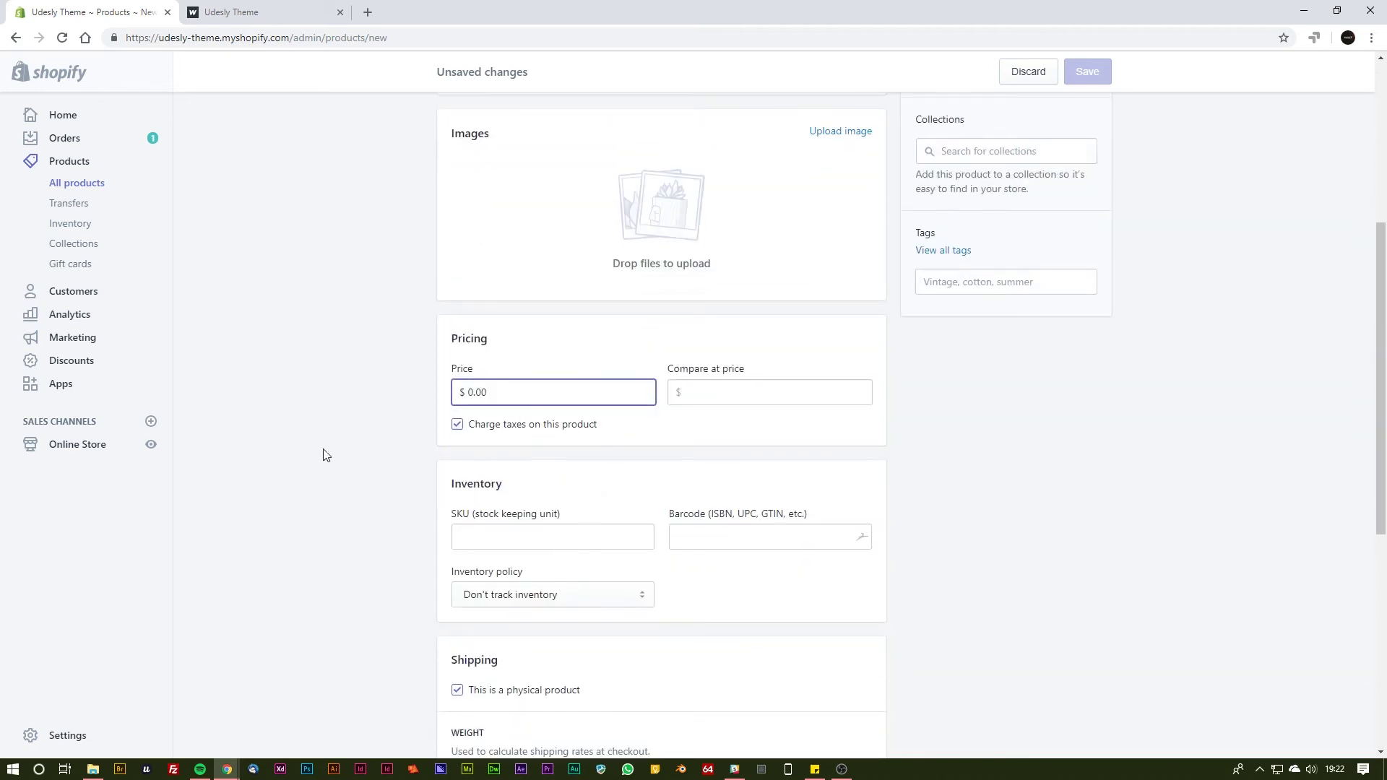
scroll(328, 455, "down", 2)
left_click(495, 395)
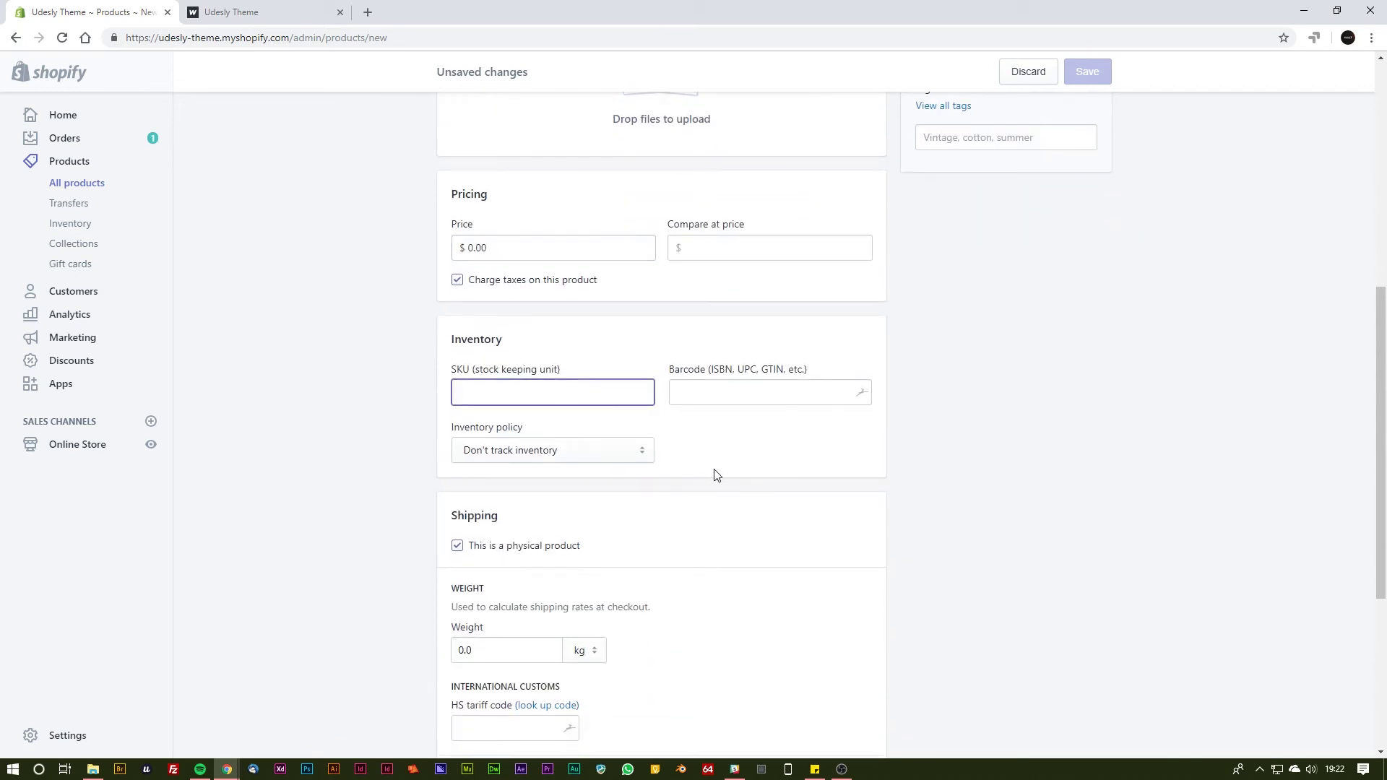
Try the inventory policy "Shopify tracks this product's inventory", restore "Don't track inventory", and review the shipping, variants and search listing sections.
scroll(716, 474, "down", 2)
left_click(471, 315)
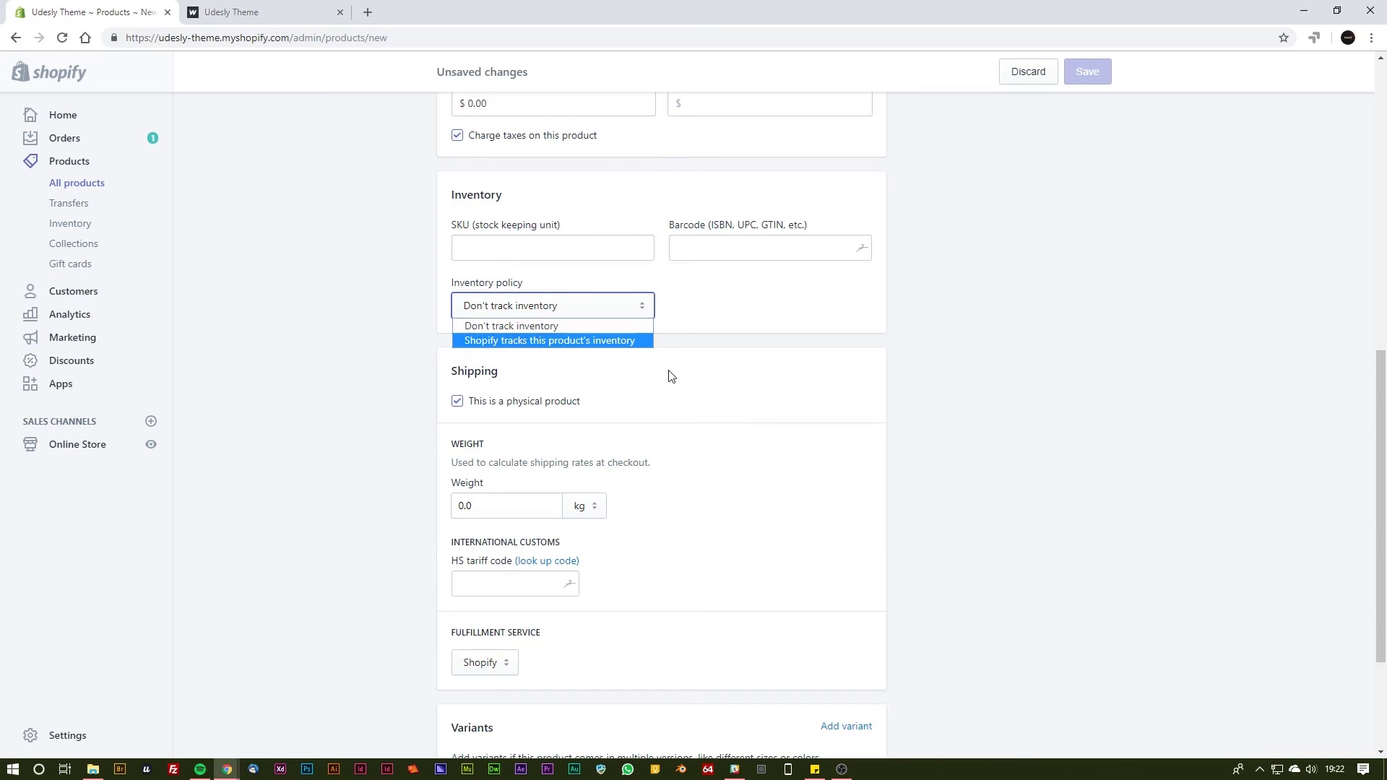
left_click(570, 341)
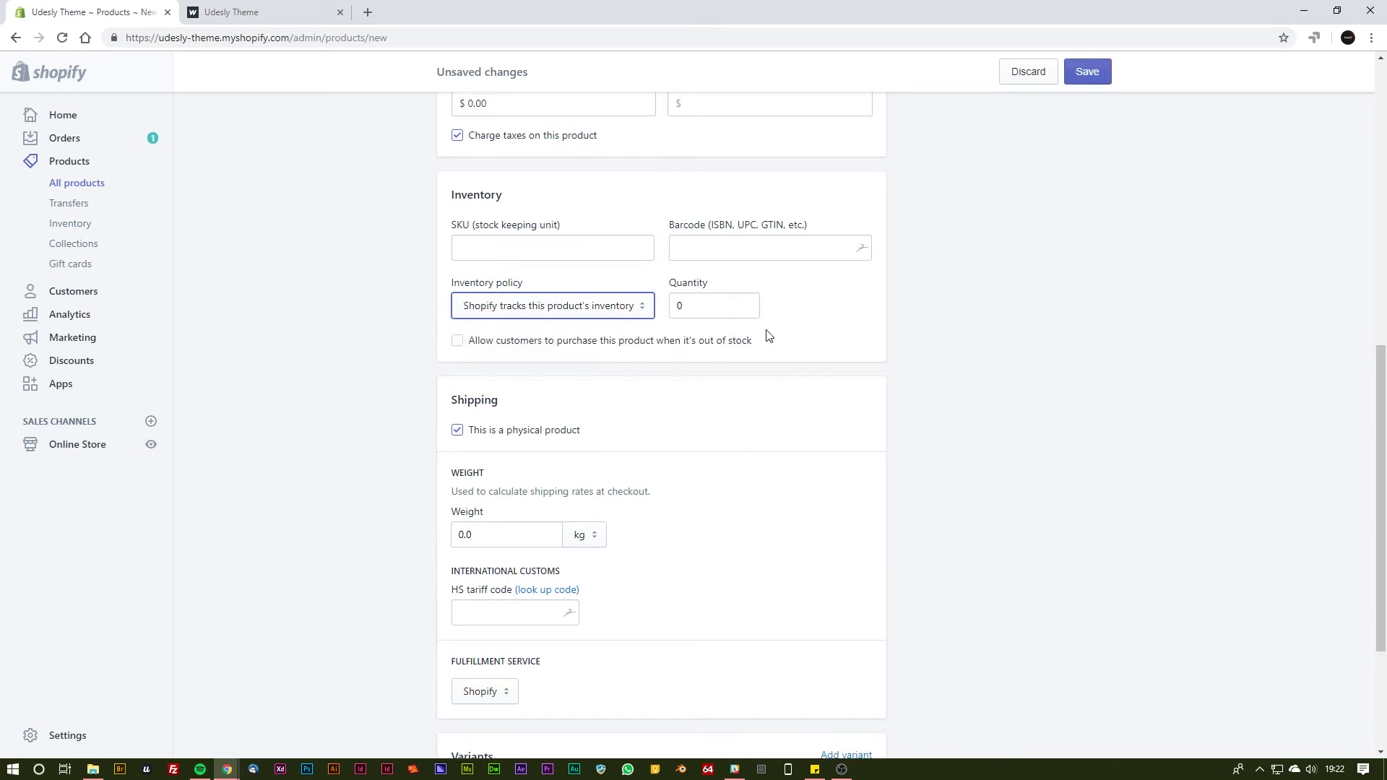
left_click(574, 315)
left_click(521, 326)
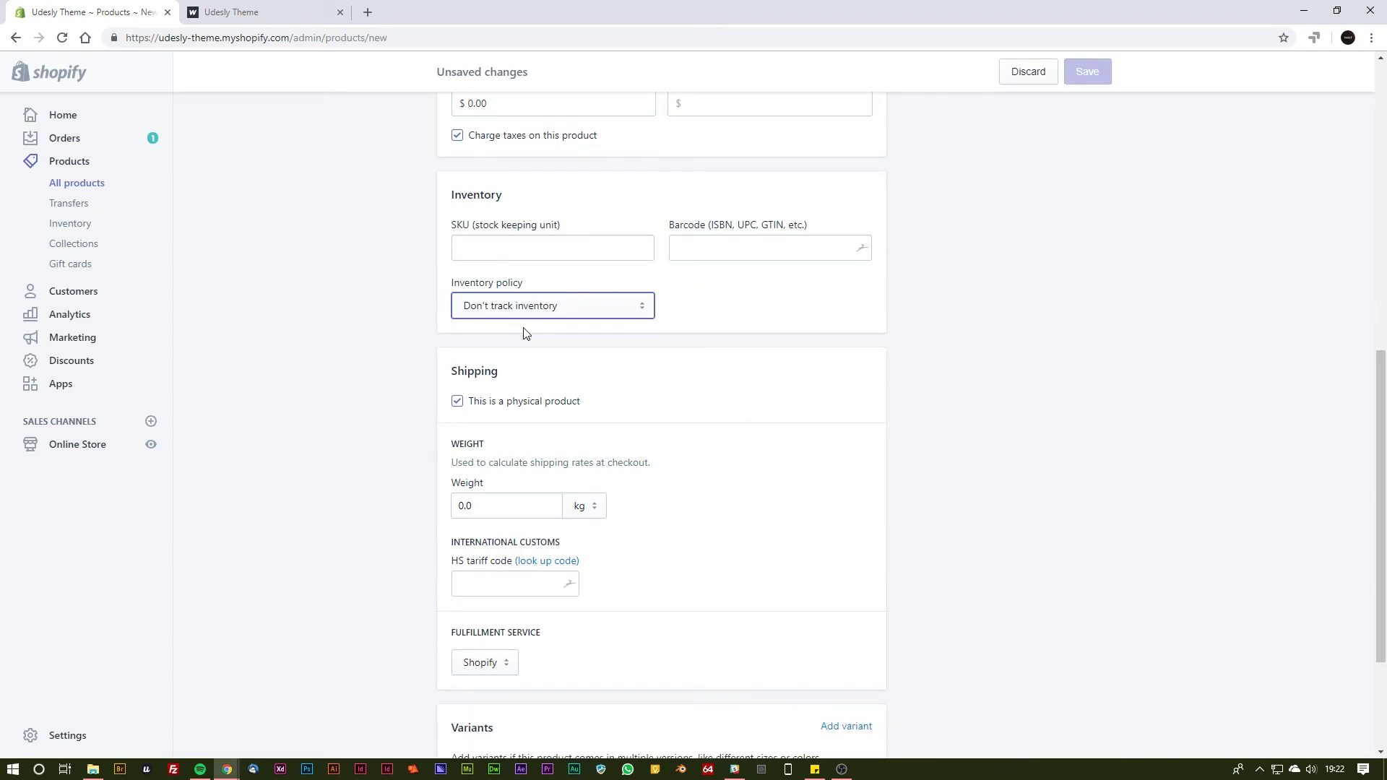
scroll(547, 269, "down", 3)
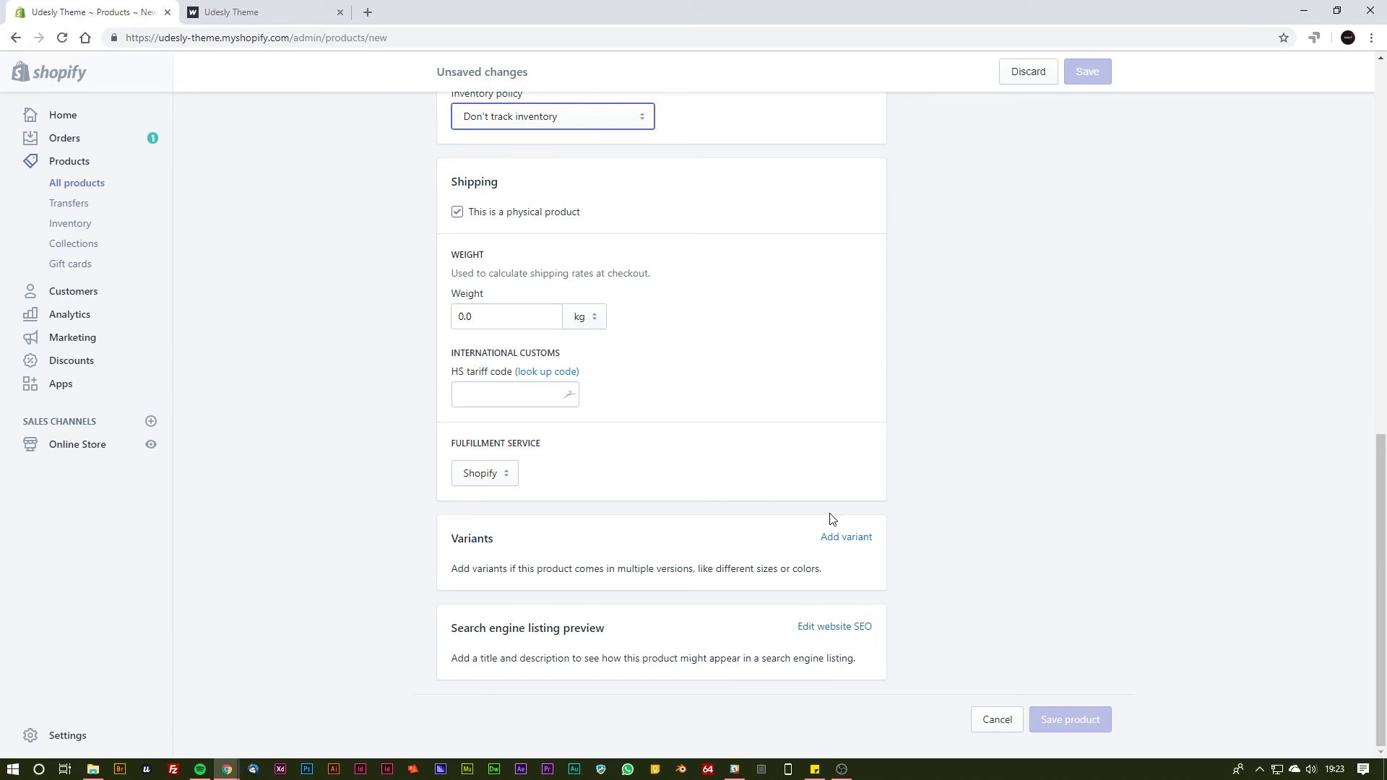
scroll(1111, 546, "up", 10)
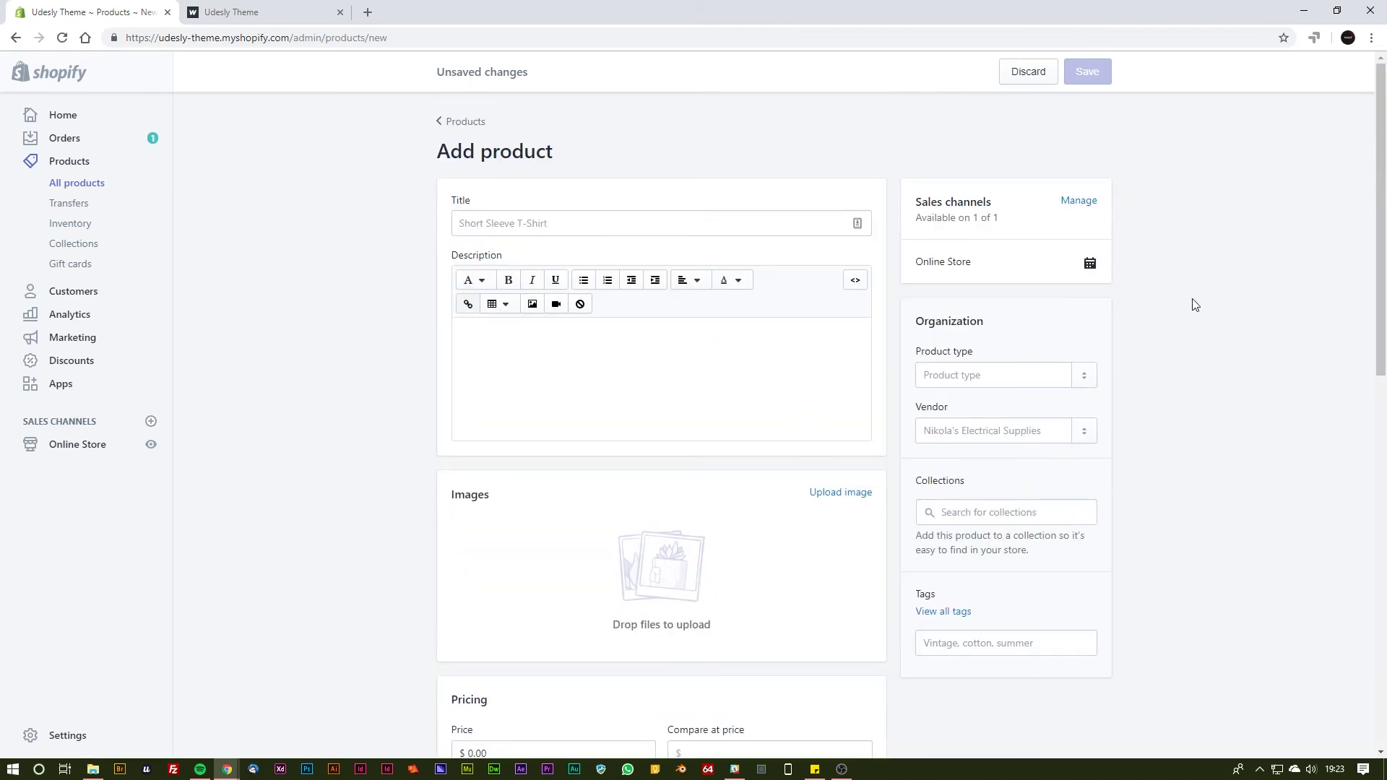
Leave the new product unsaved and look through the store's Inventory, Collections, Gift cards and Customers pages.
left_click(71, 228)
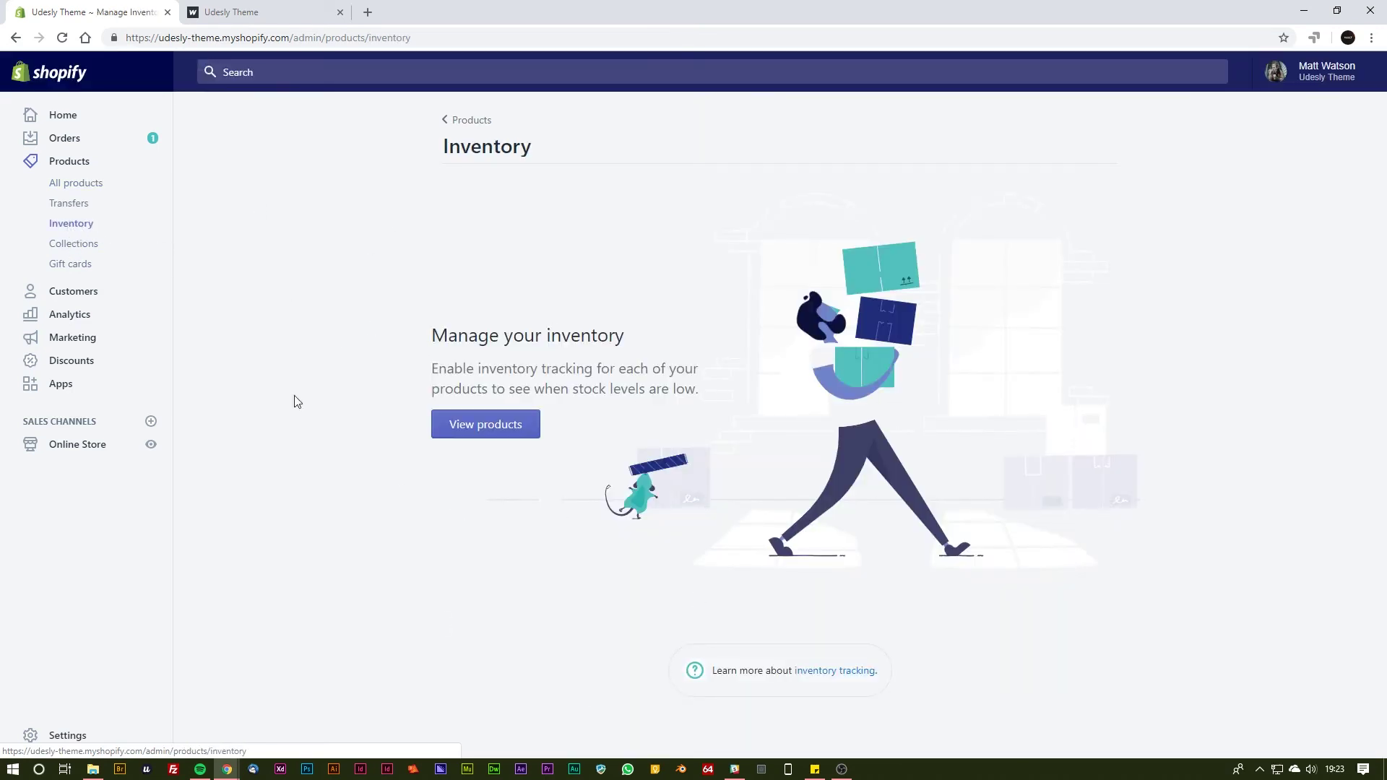
left_click(74, 243)
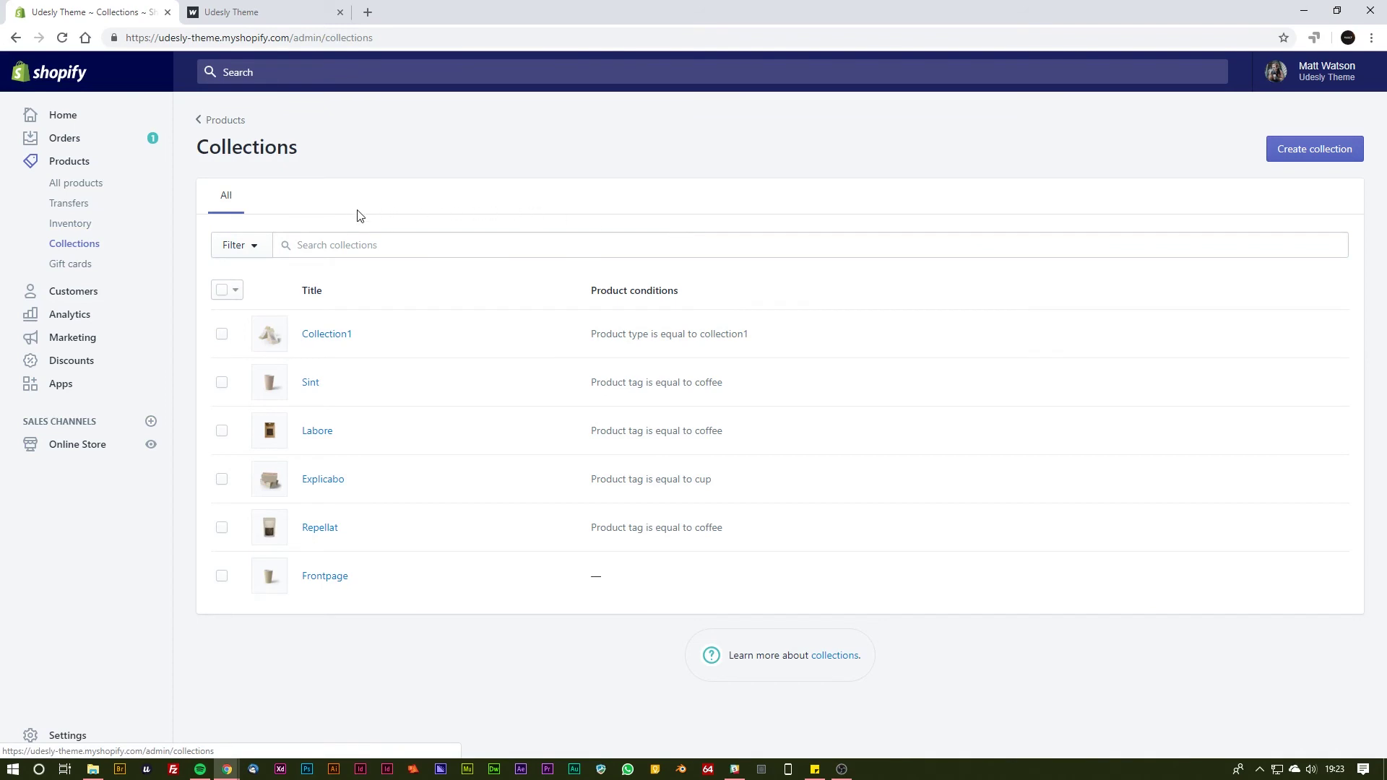
left_click(108, 266)
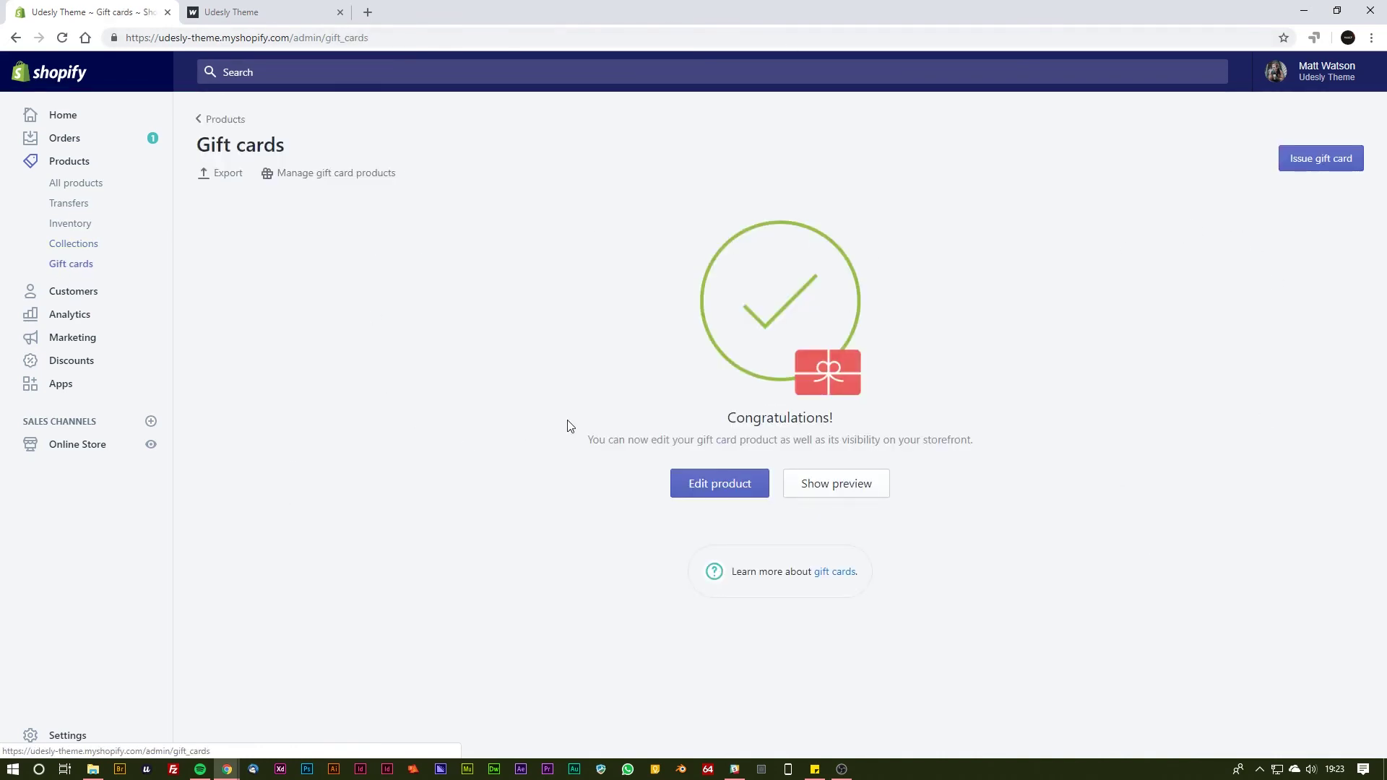
left_click(81, 293)
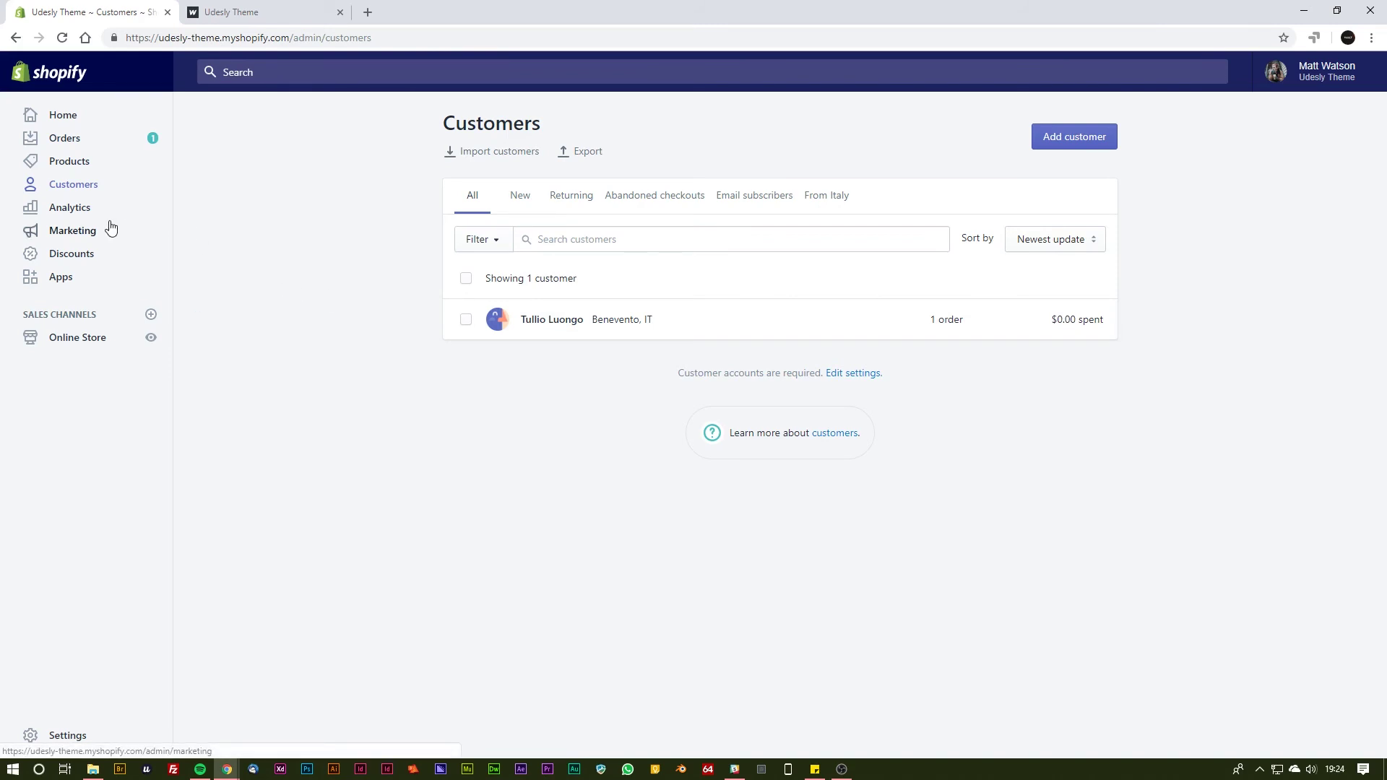
Look through the store's Analytics dashboard and its Marketing, Discounts and Apps pages.
left_click(81, 209)
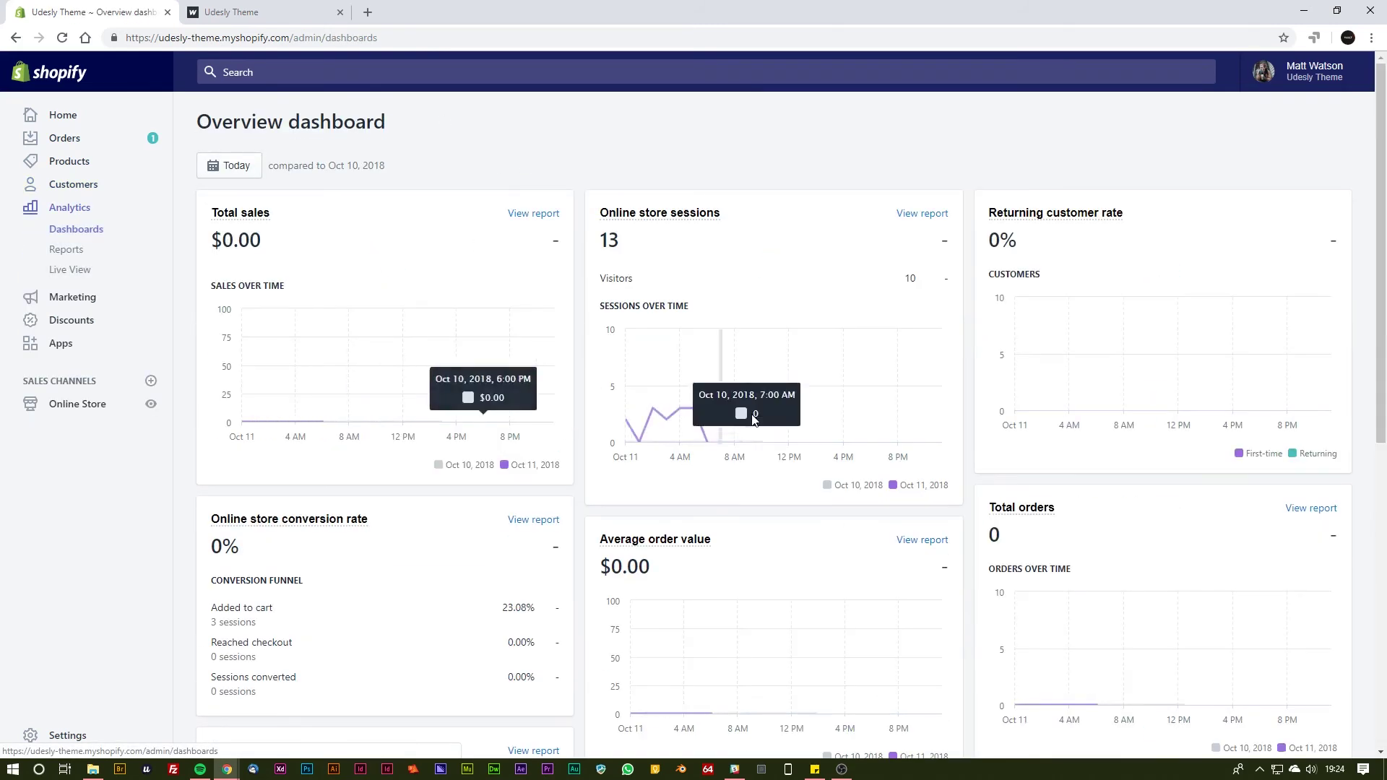
scroll(486, 260, "down", 5)
scroll(520, 370, "down", 3)
scroll(517, 365, "up", 8)
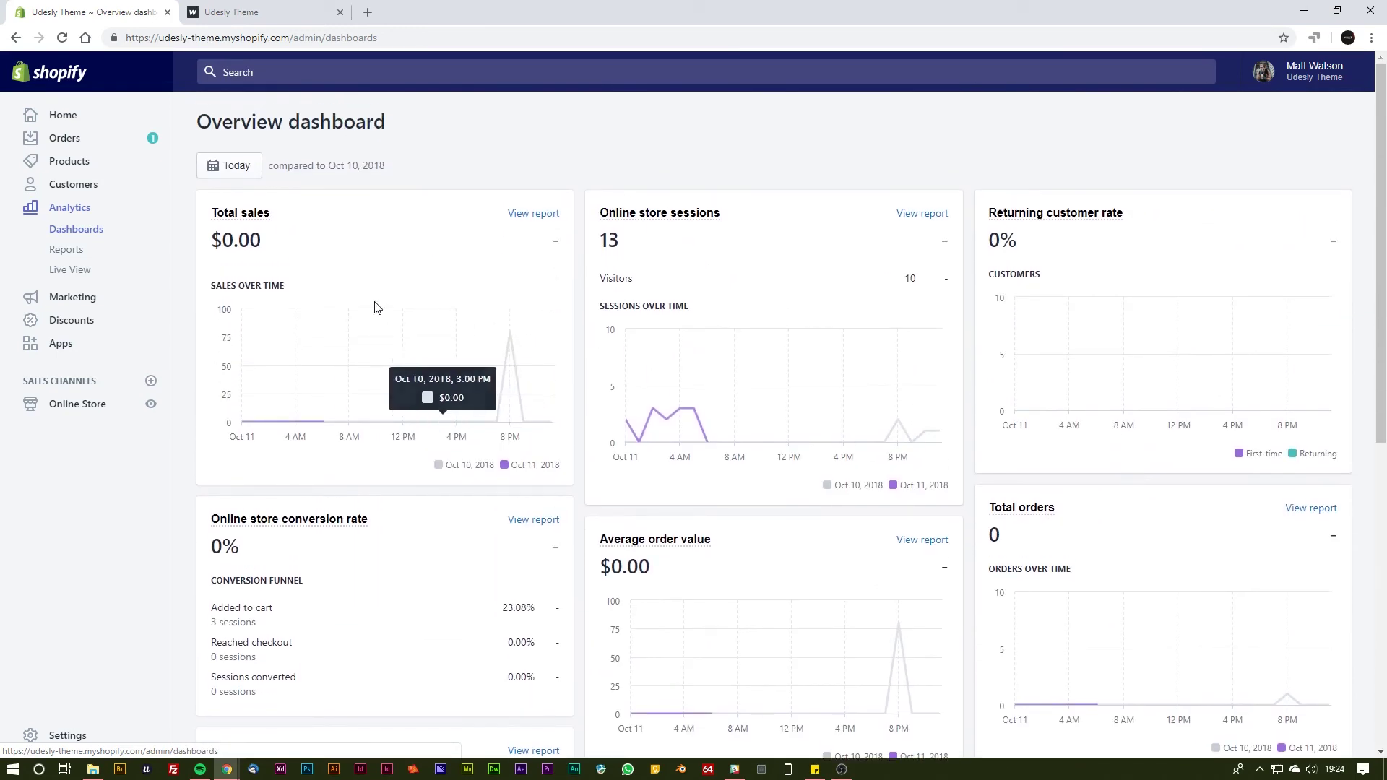
left_click(86, 299)
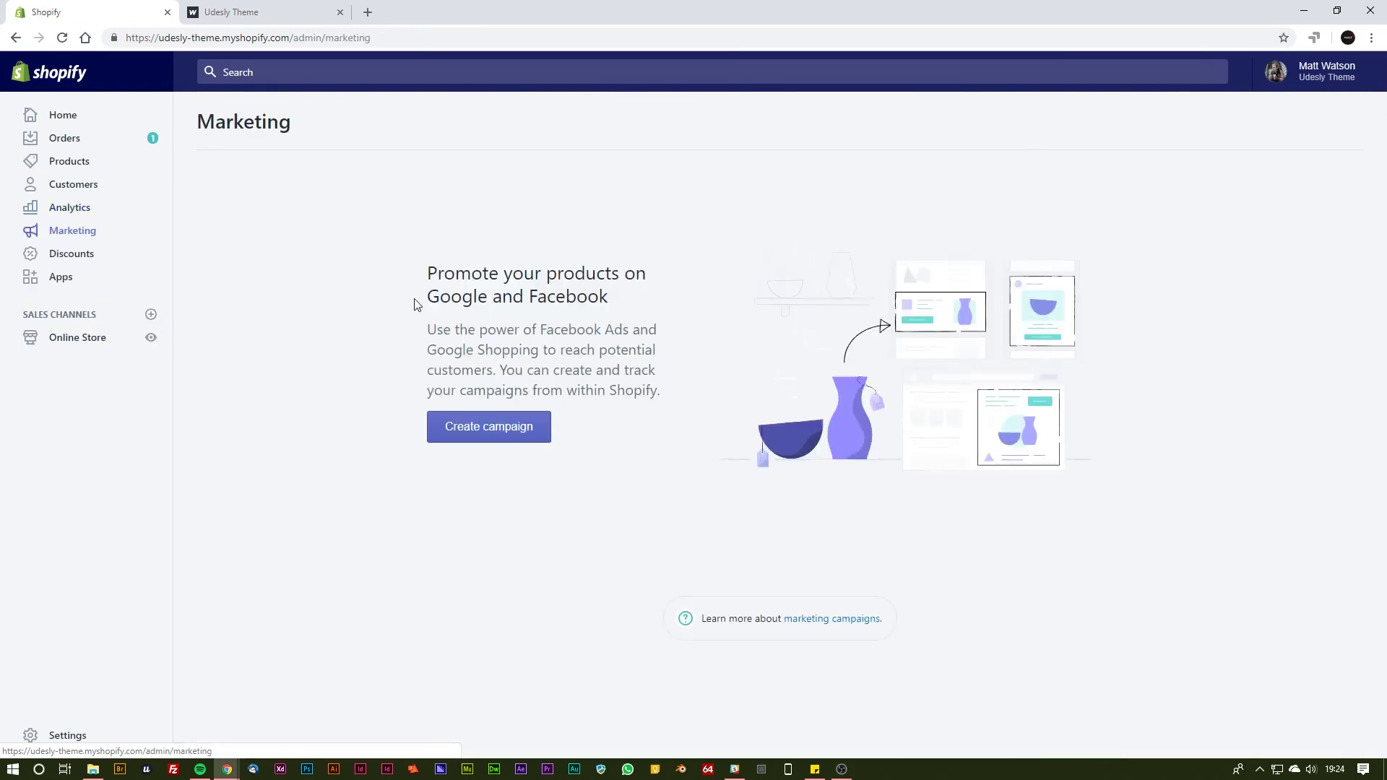
left_click(78, 255)
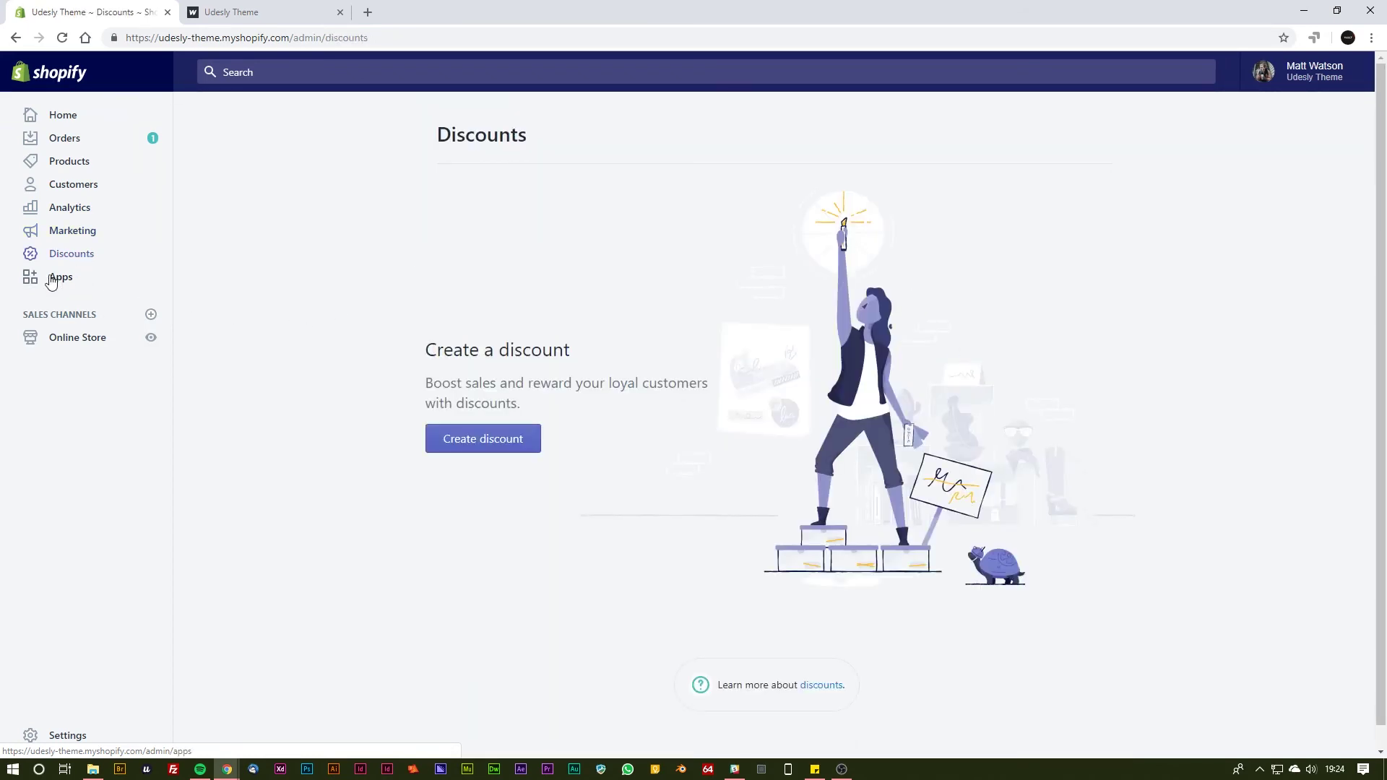
left_click(58, 277)
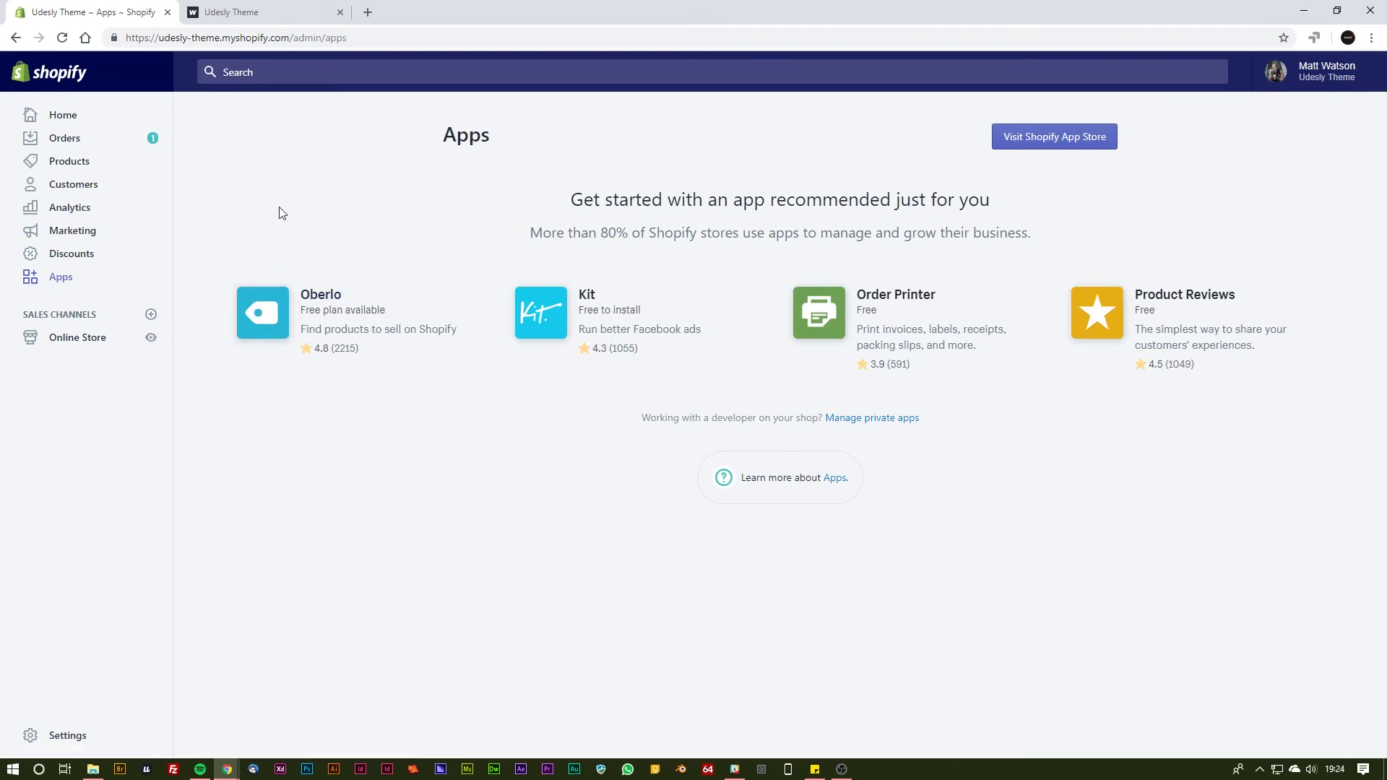
Tour the Online Store section: Themes, Blog posts, Pages, Navigation, Domains and Preferences.
left_click(79, 337)
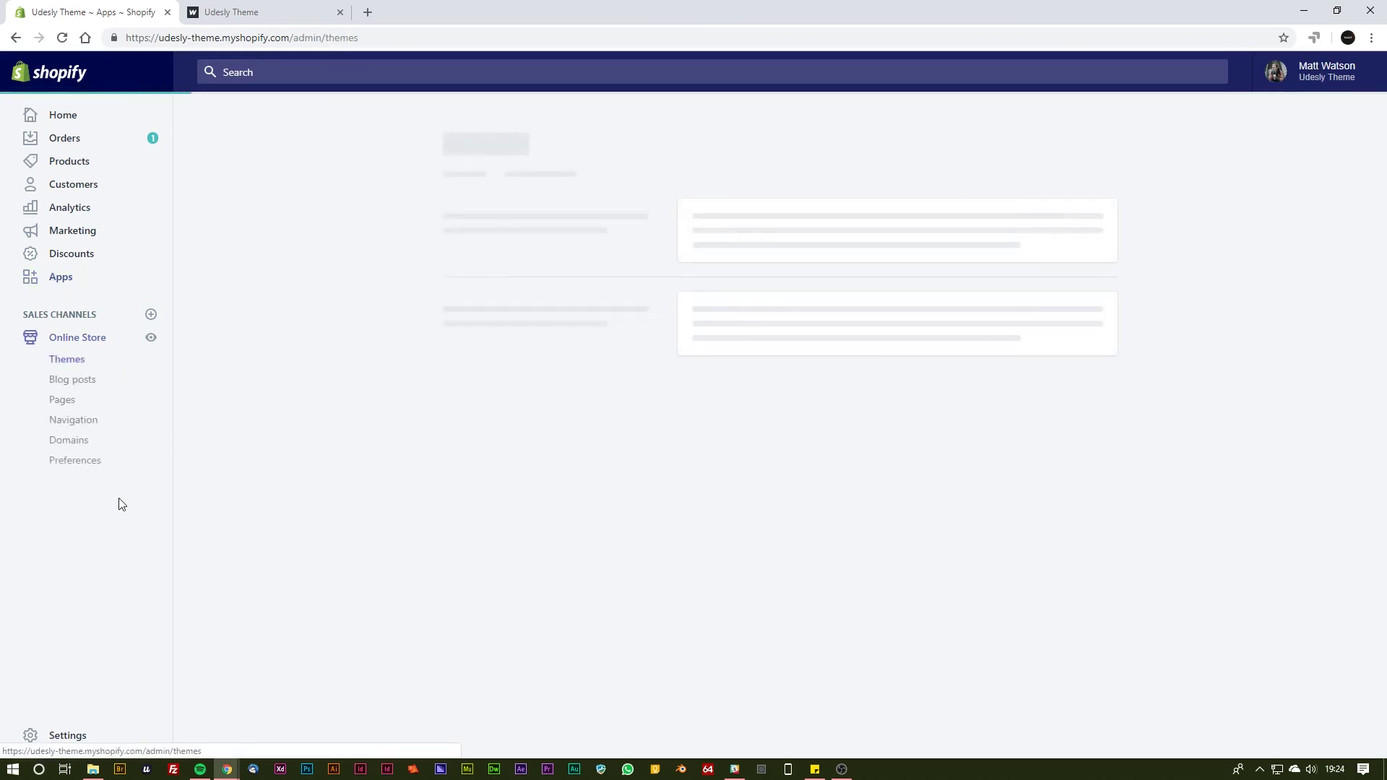
left_click(77, 380)
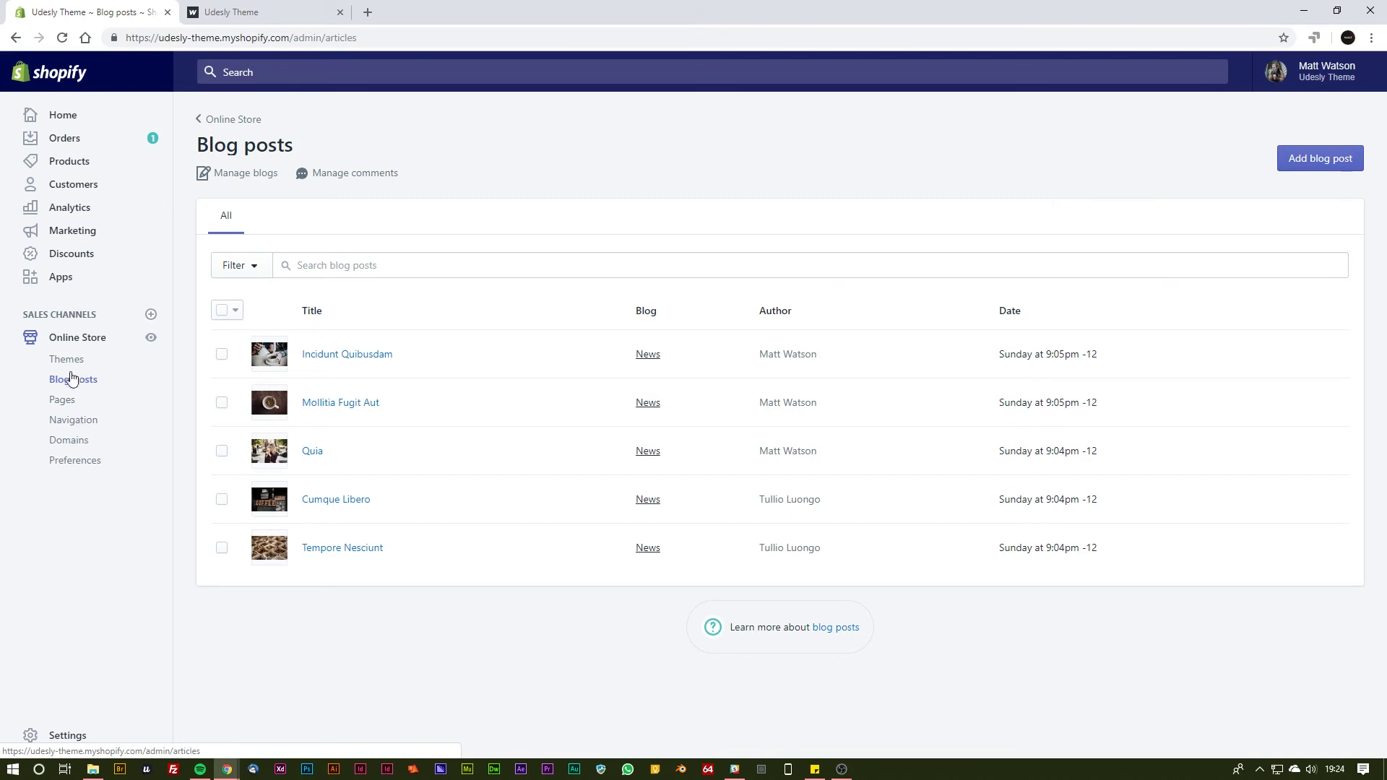
left_click(72, 400)
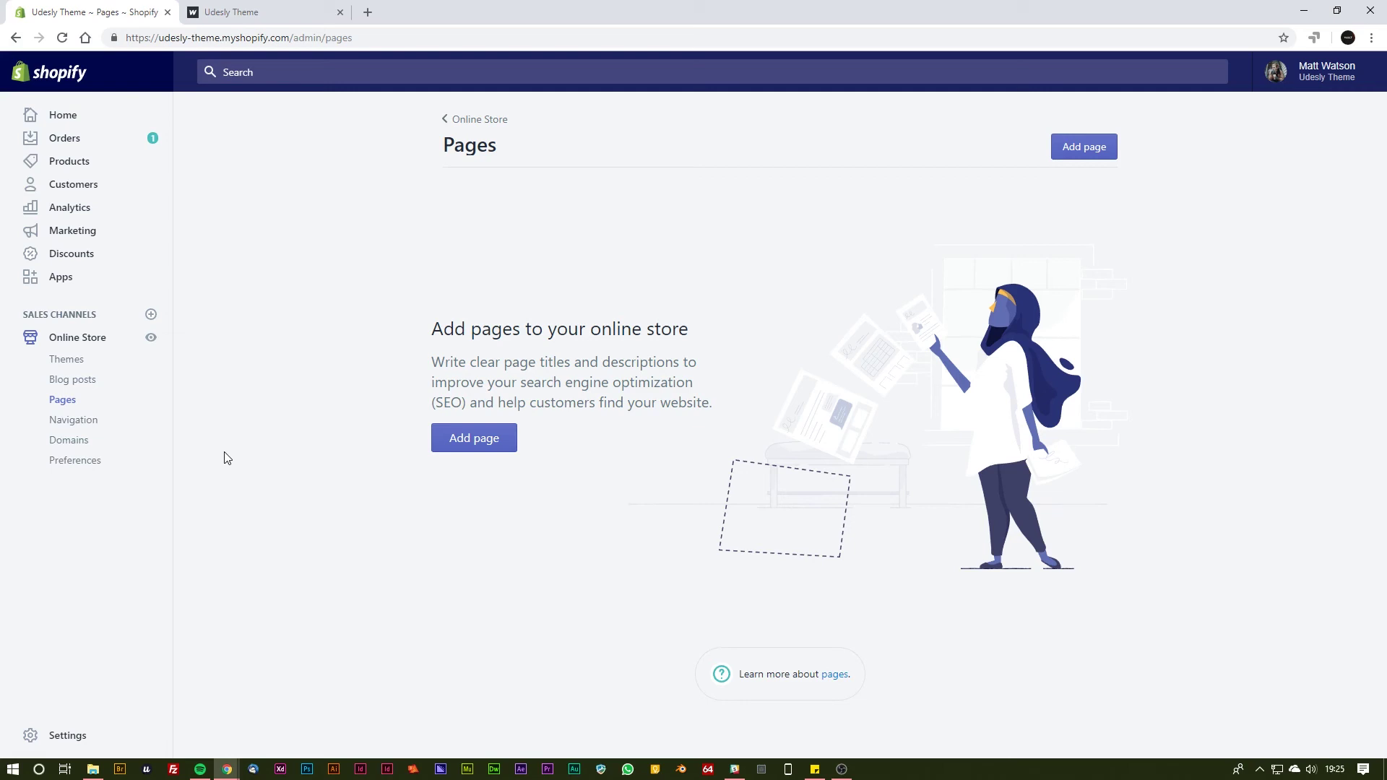
left_click(75, 421)
left_click(69, 442)
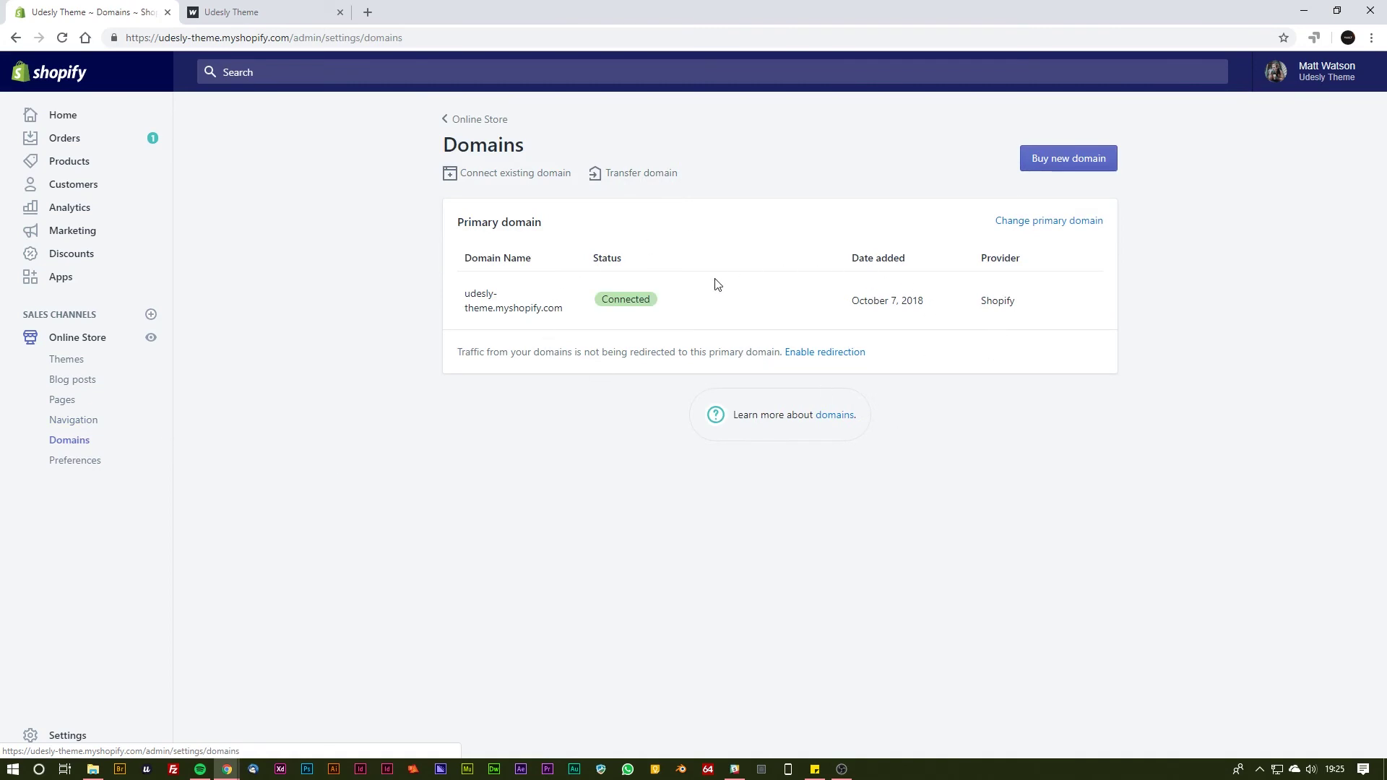
left_click(79, 460)
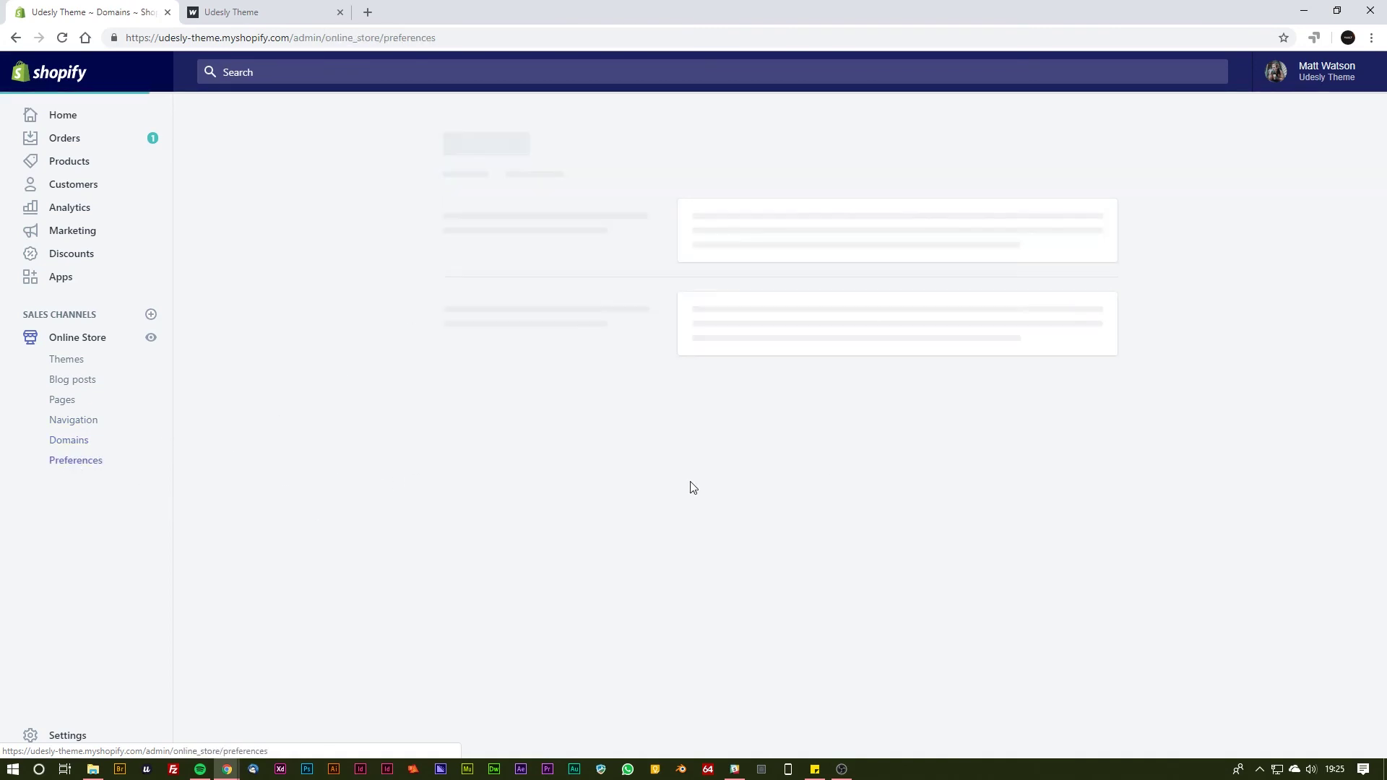
scroll(380, 188, "down", 4)
scroll(399, 232, "up", 4)
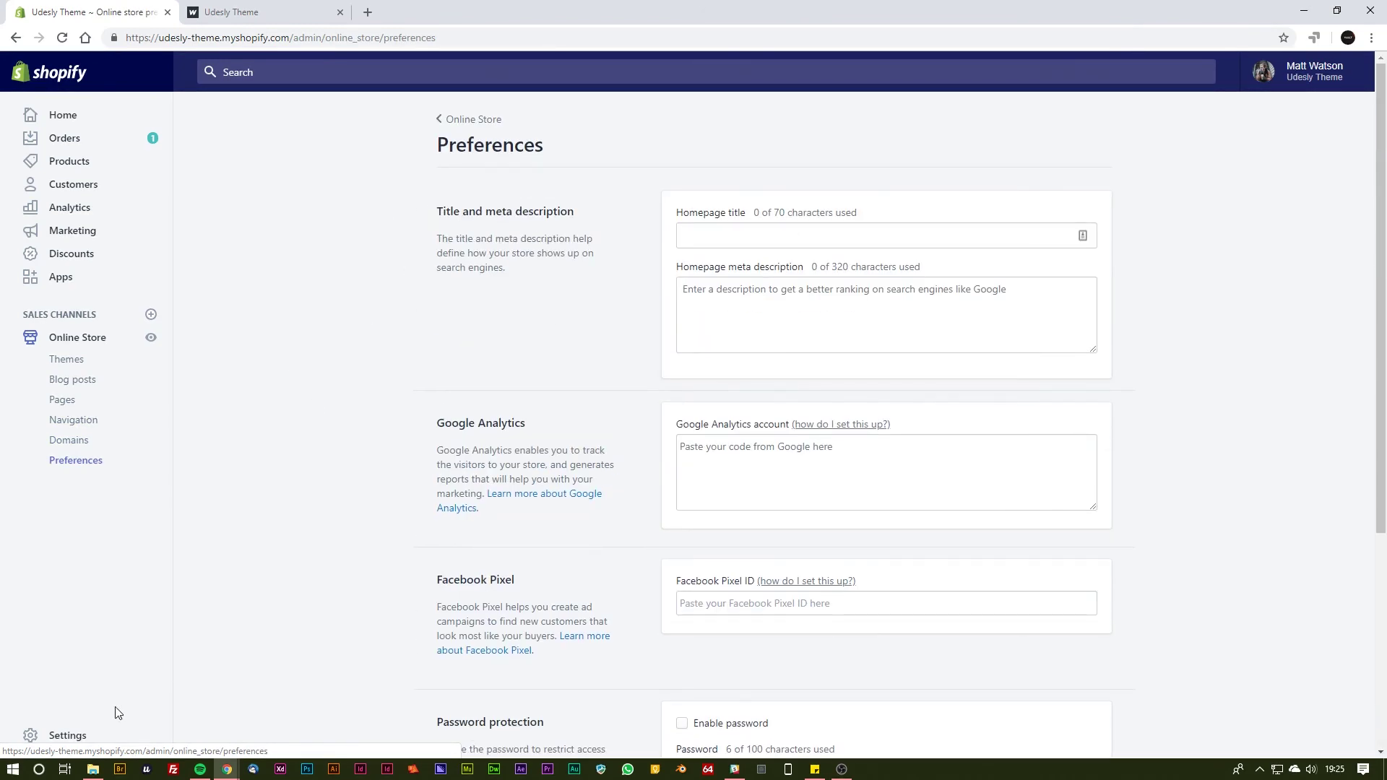
View the live online store and read the "Mollitia Fugit Aut" post from the home page's blog section.
left_click(151, 339)
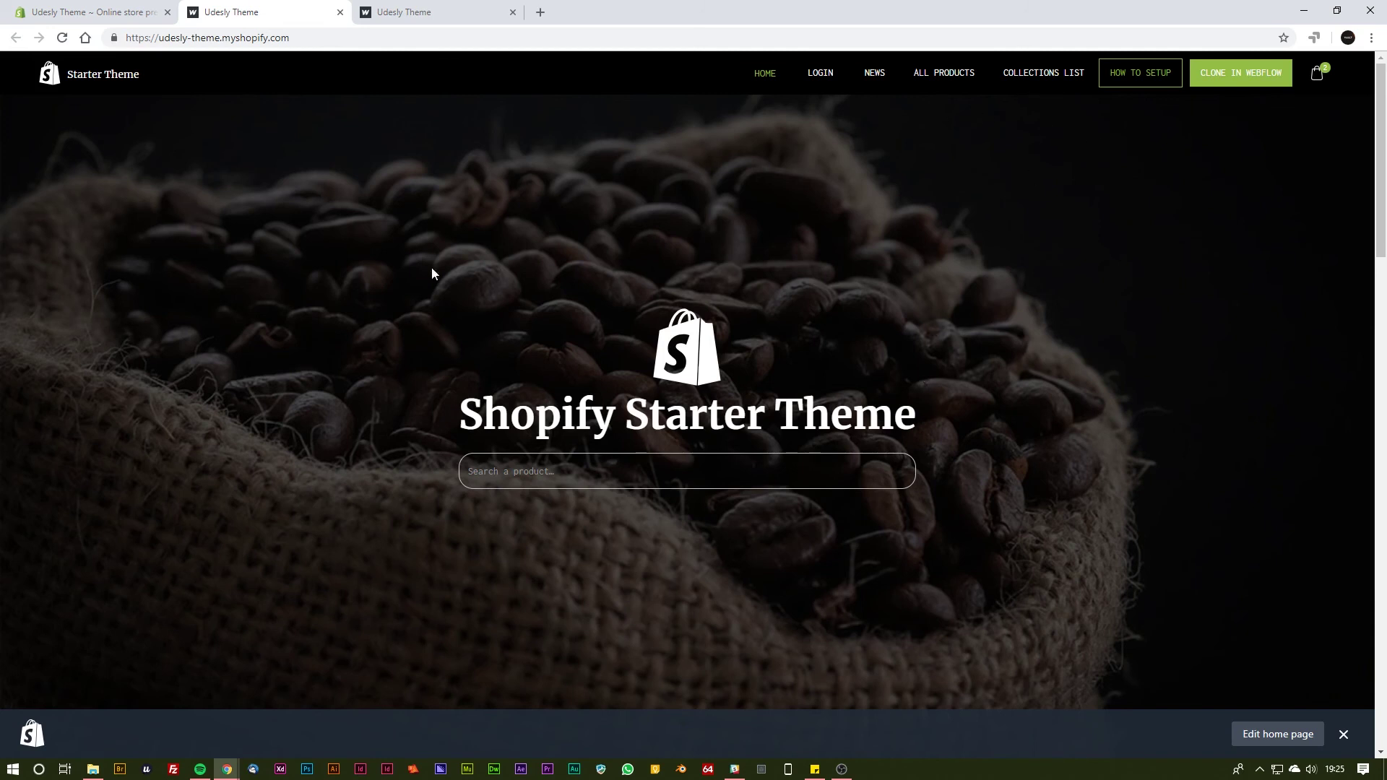
scroll(460, 361, "down", 9)
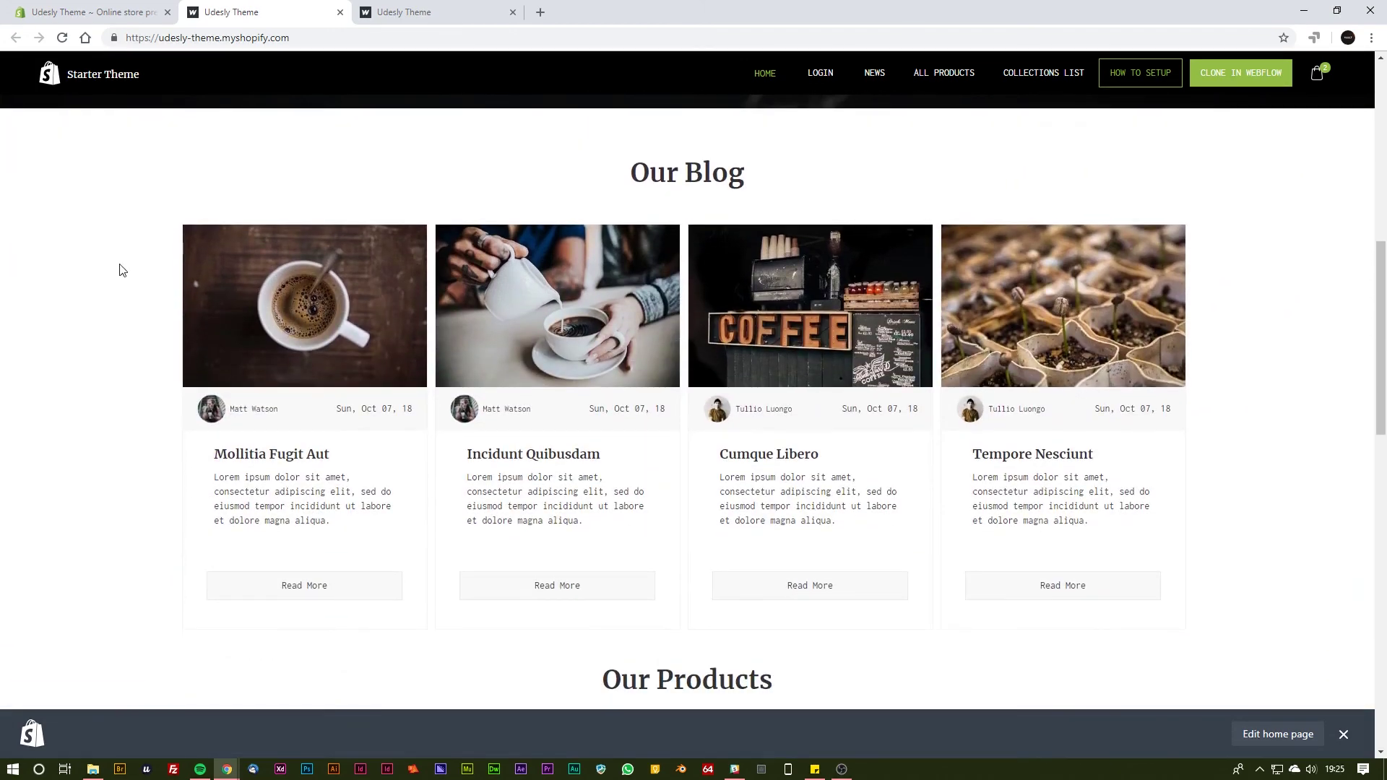
scroll(325, 280, "down", 2)
left_click(271, 441)
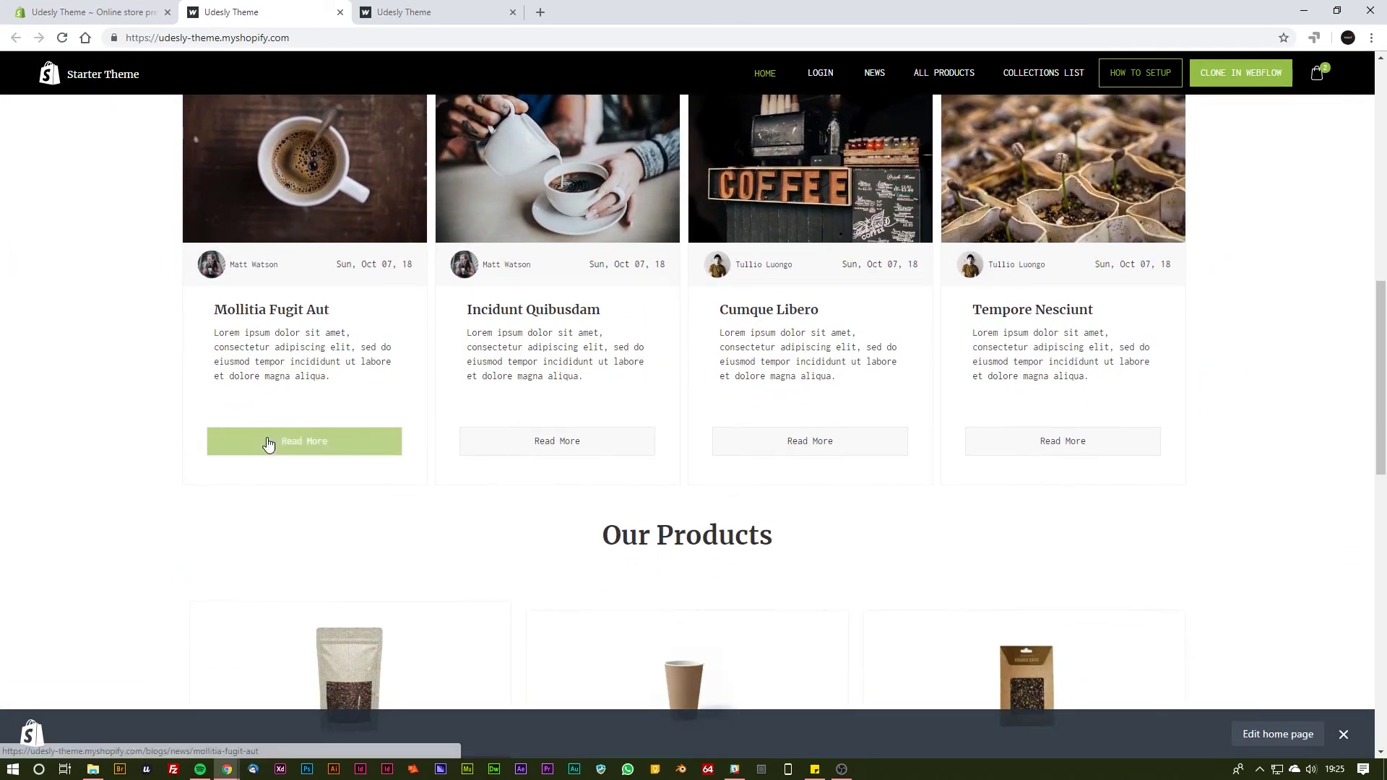
scroll(978, 332, "down", 7)
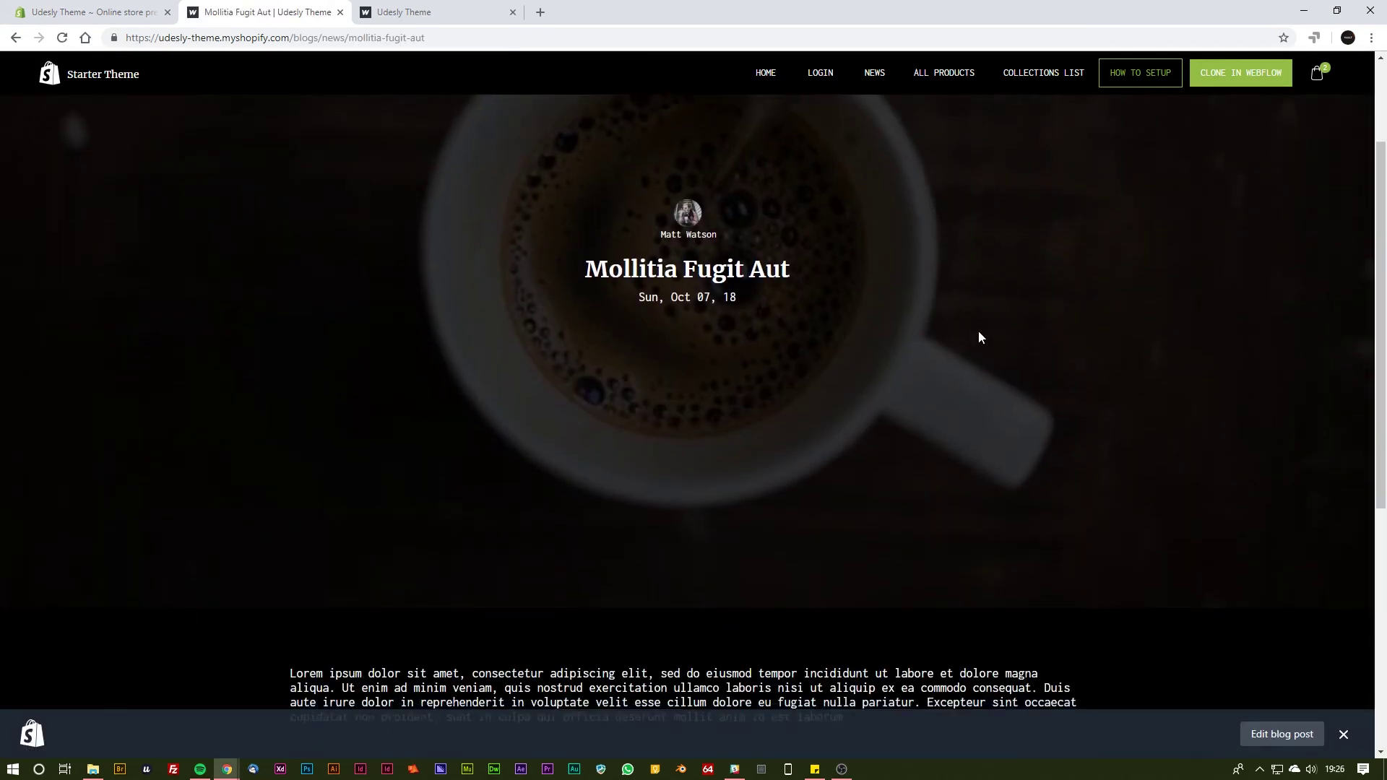
scroll(975, 337, "down", 1)
Return to the storefront home page and examine the product cards under Our Products.
left_click(765, 72)
scroll(511, 233, "down", 9)
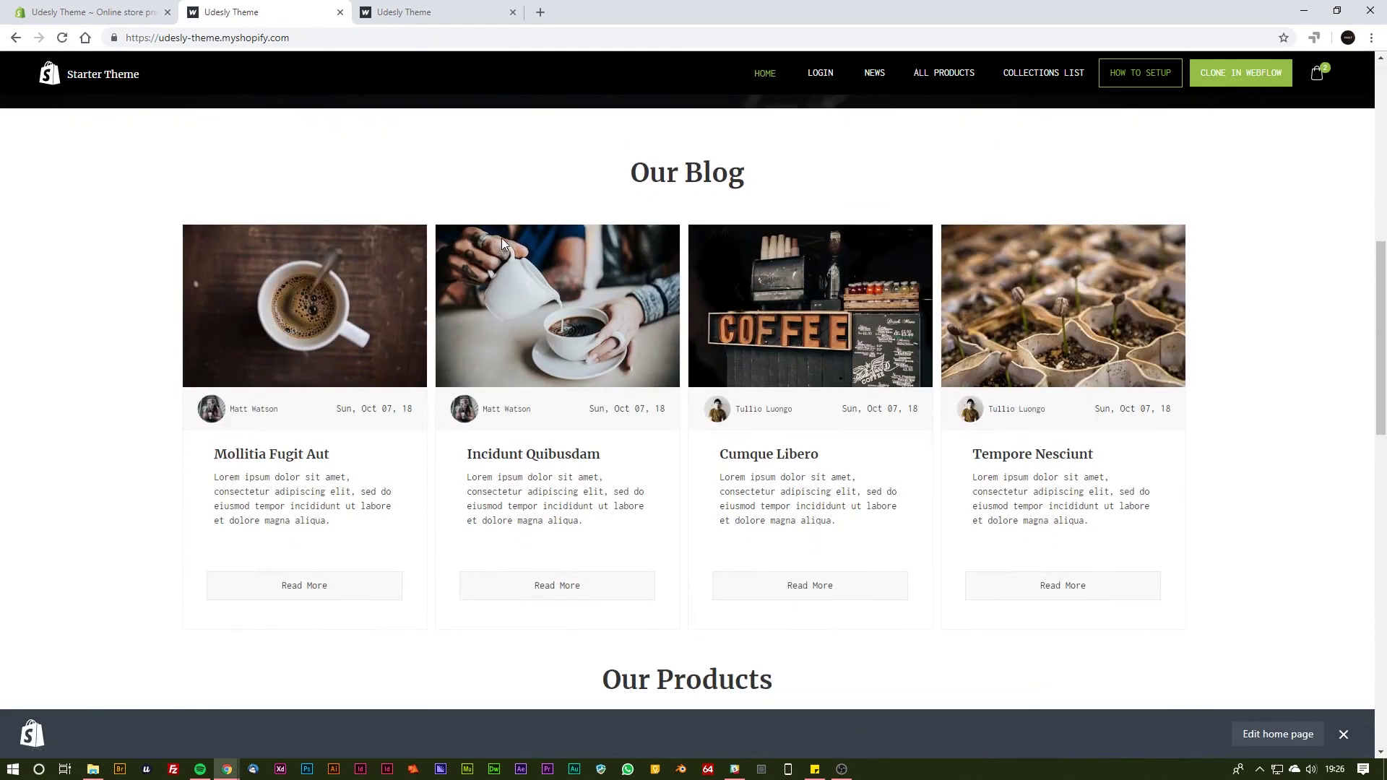
scroll(501, 237, "down", 9)
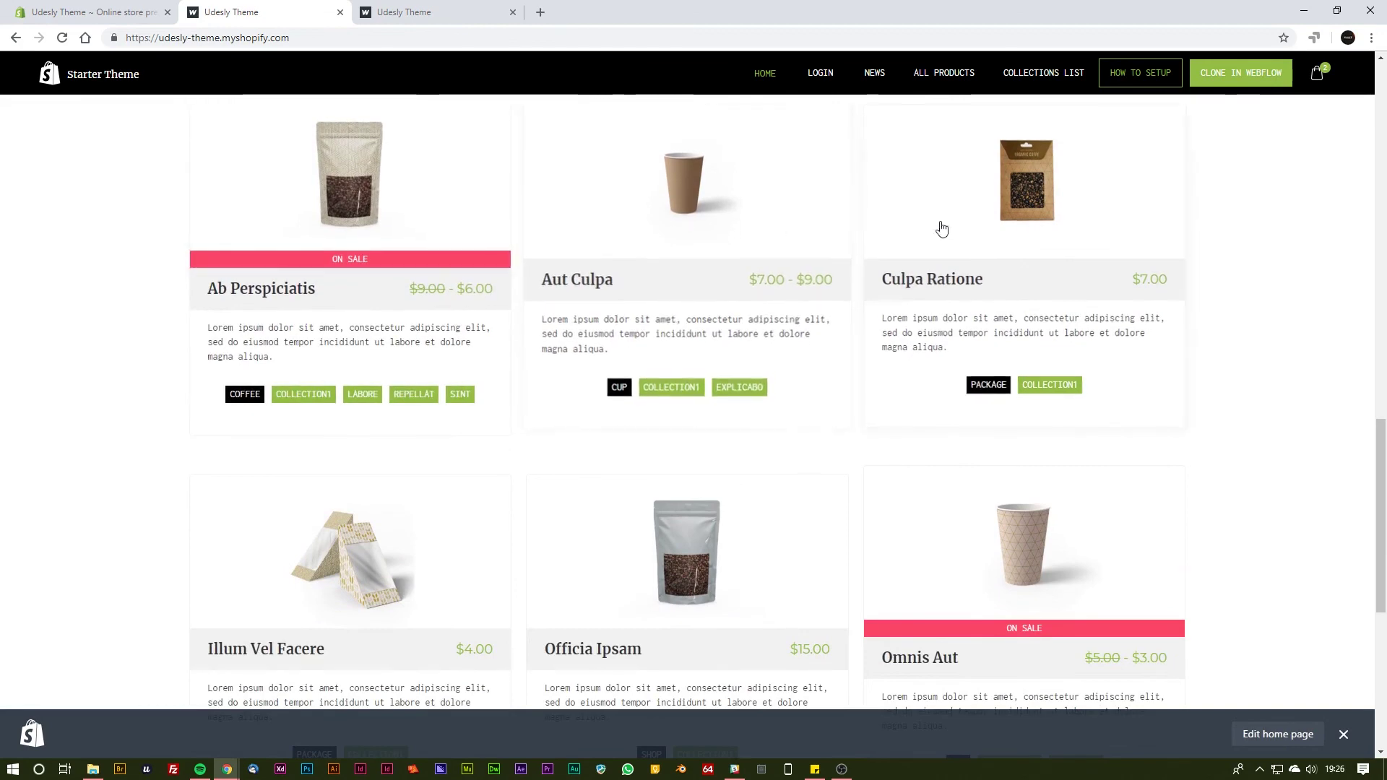
scroll(901, 415, "down", 3)
scroll(317, 275, "up", 5)
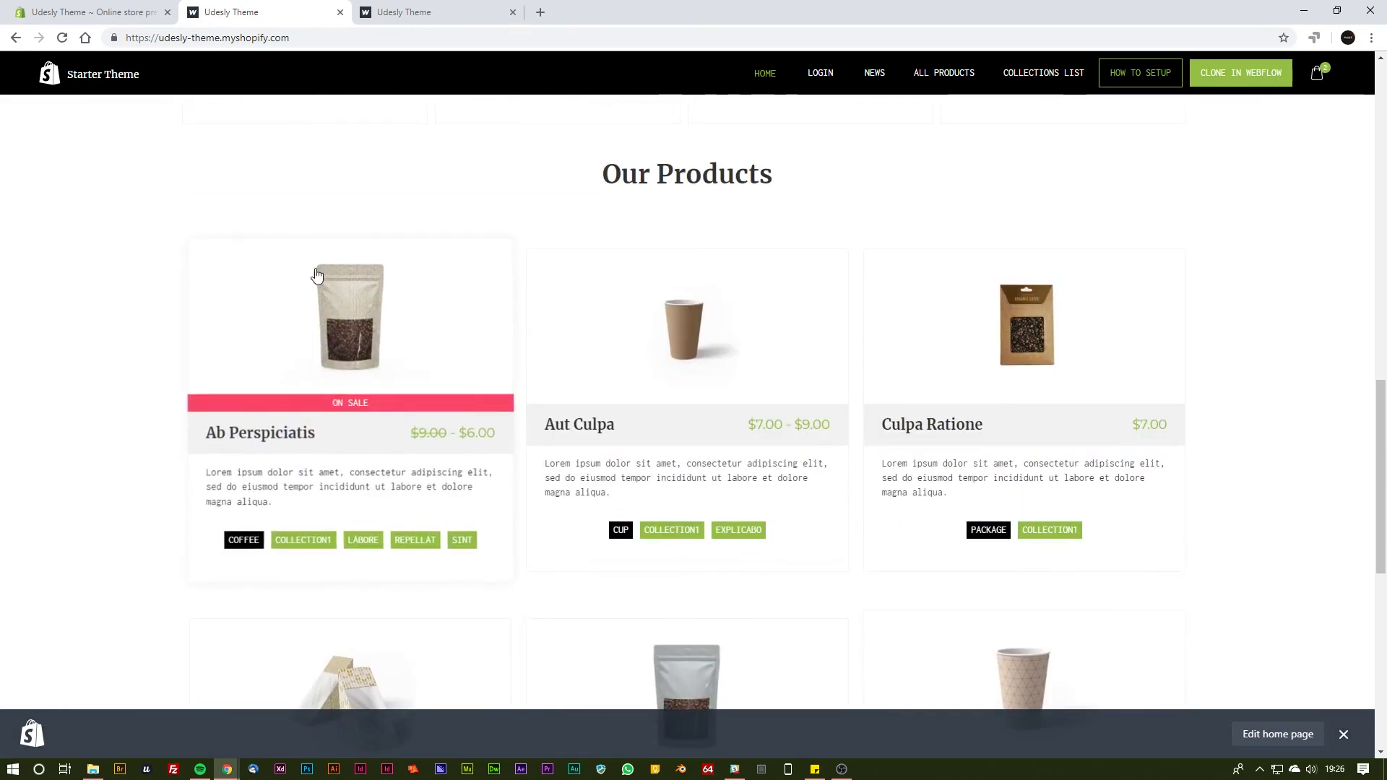
scroll(1076, 344, "down", 6)
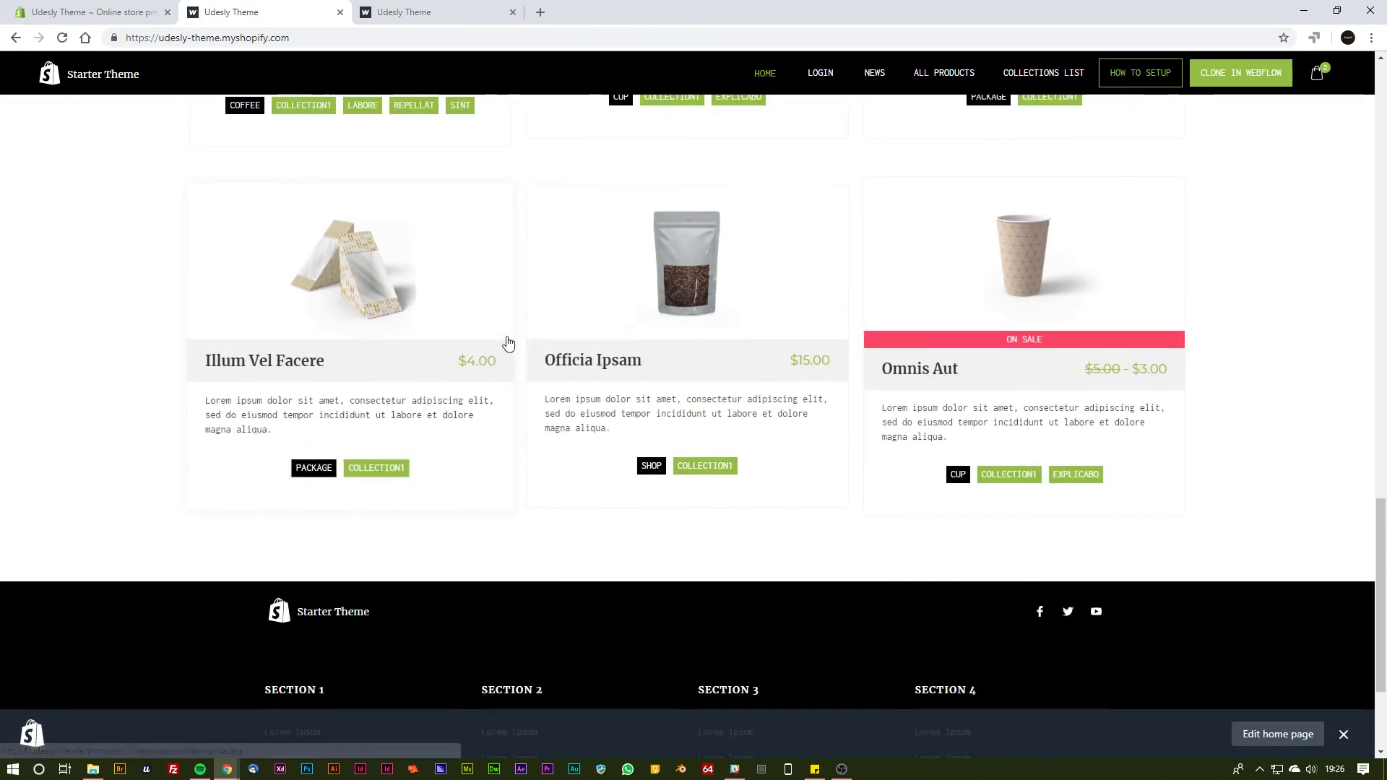
Open the "Illum Vel Facere" product and examine its quantity field, Add To Cart option and page layout.
left_click(387, 281)
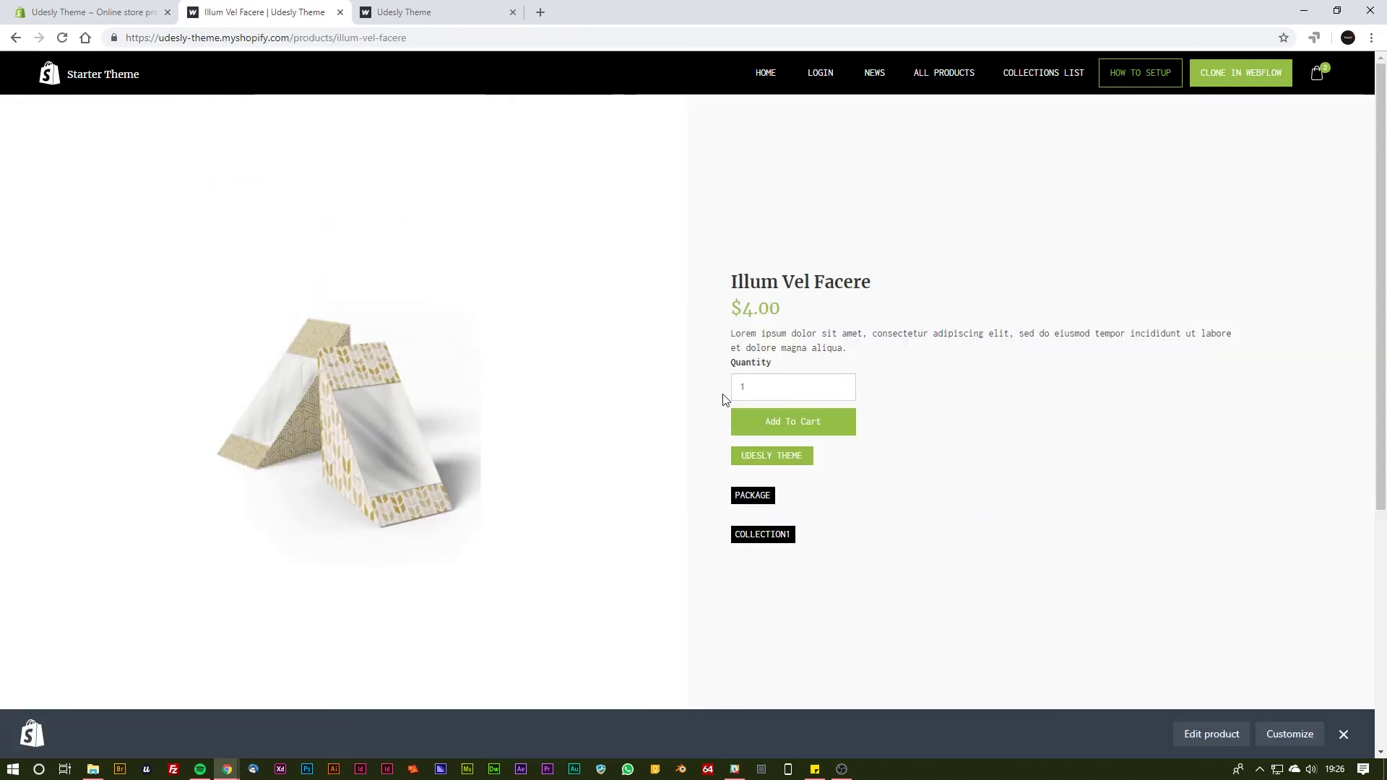
double_click(734, 390)
left_click(795, 425)
scroll(995, 502, "down", 5)
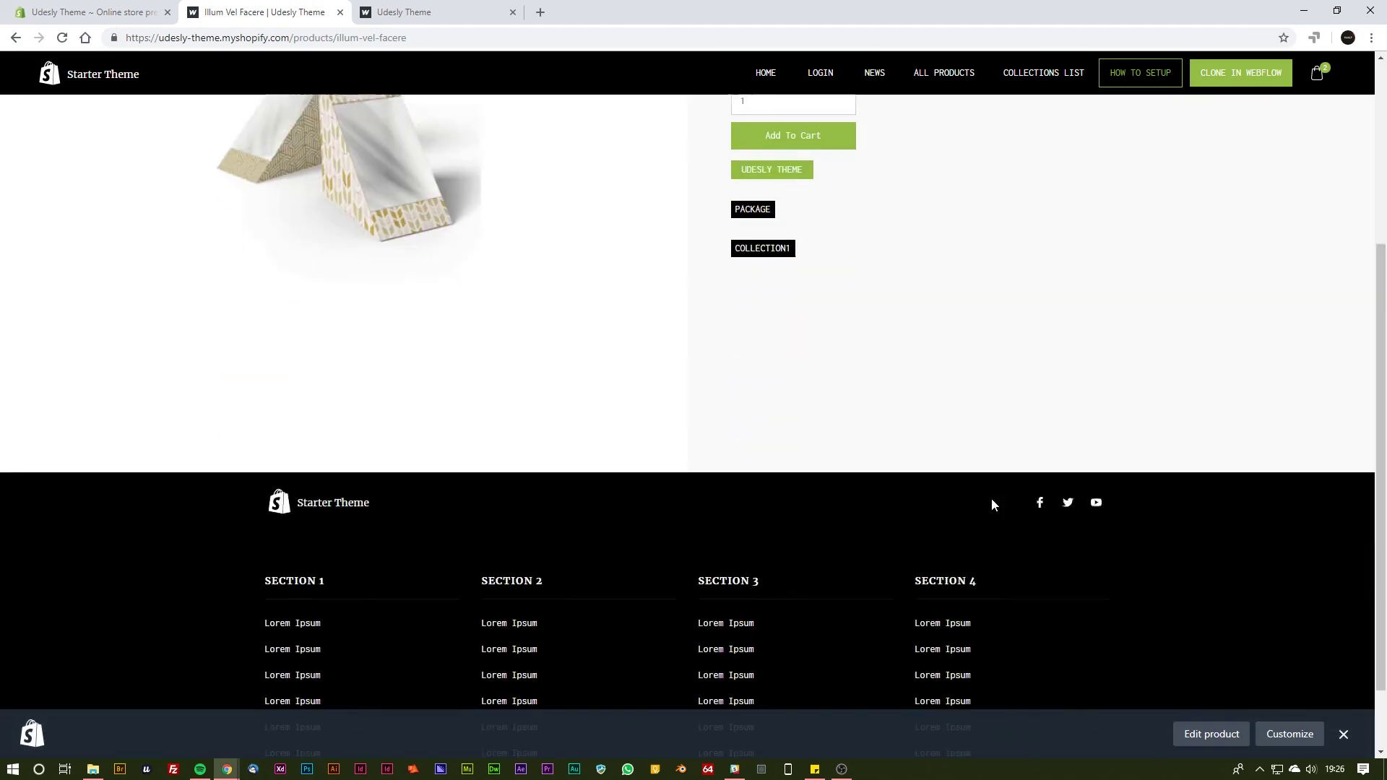
scroll(1000, 434, "up", 5)
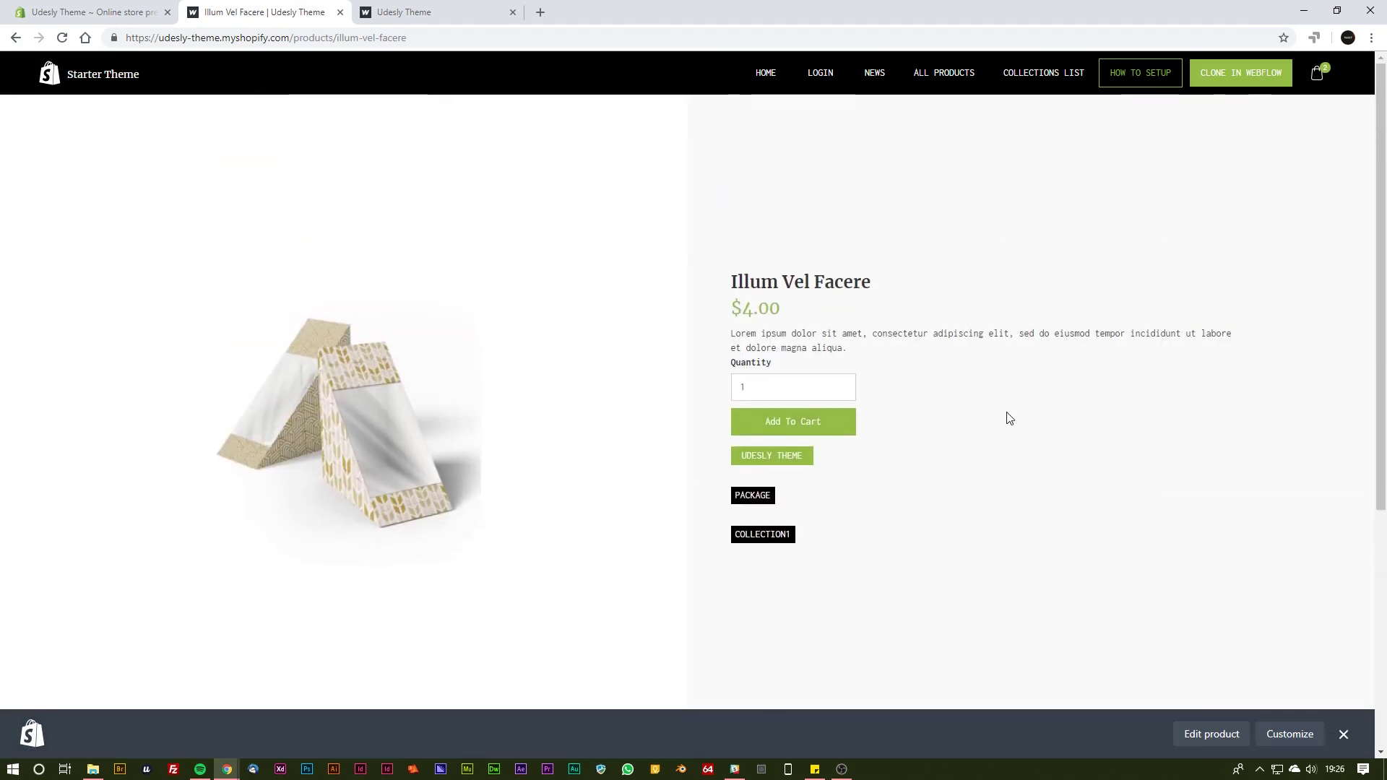
Browse the storefront's Collections List and examine the products in the Explicabo collection.
left_click(1043, 73)
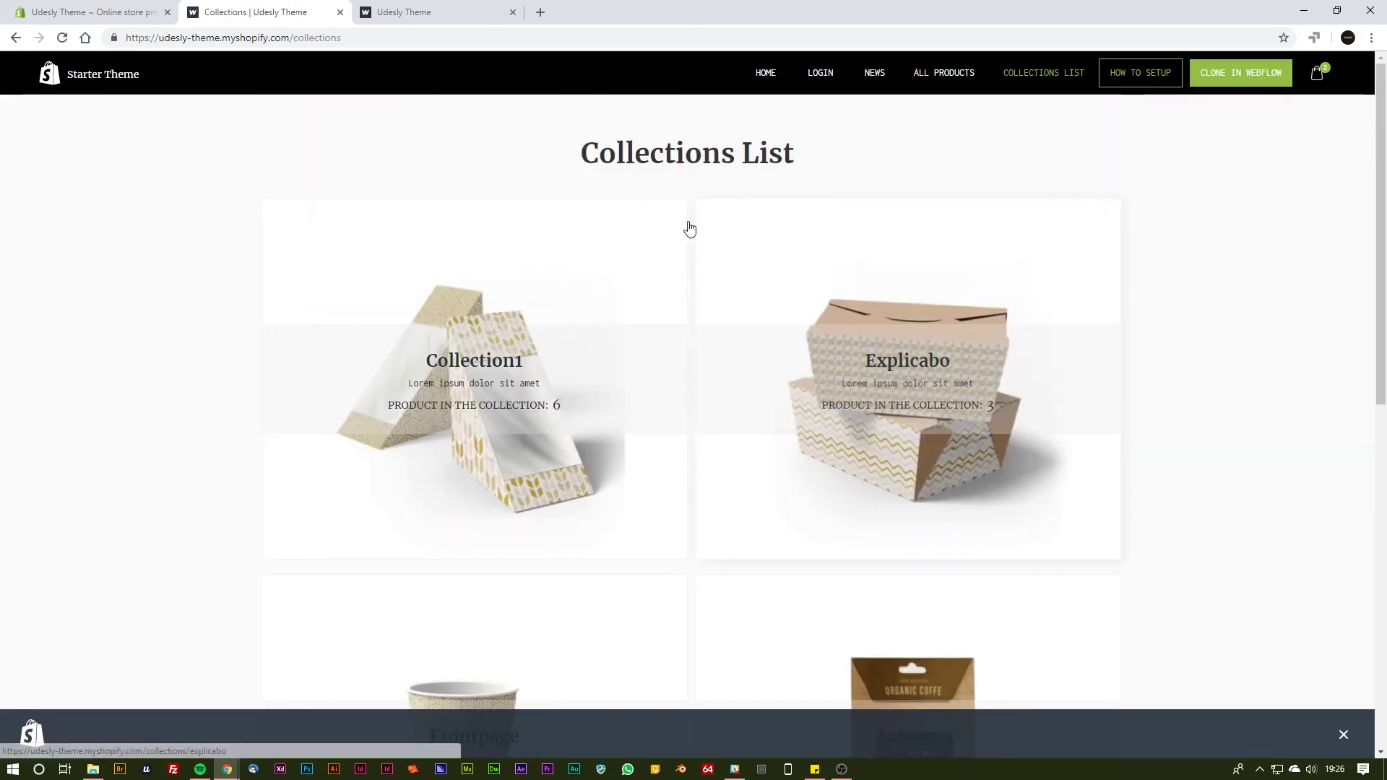
scroll(483, 322, "down", 7)
scroll(318, 404, "up", 5)
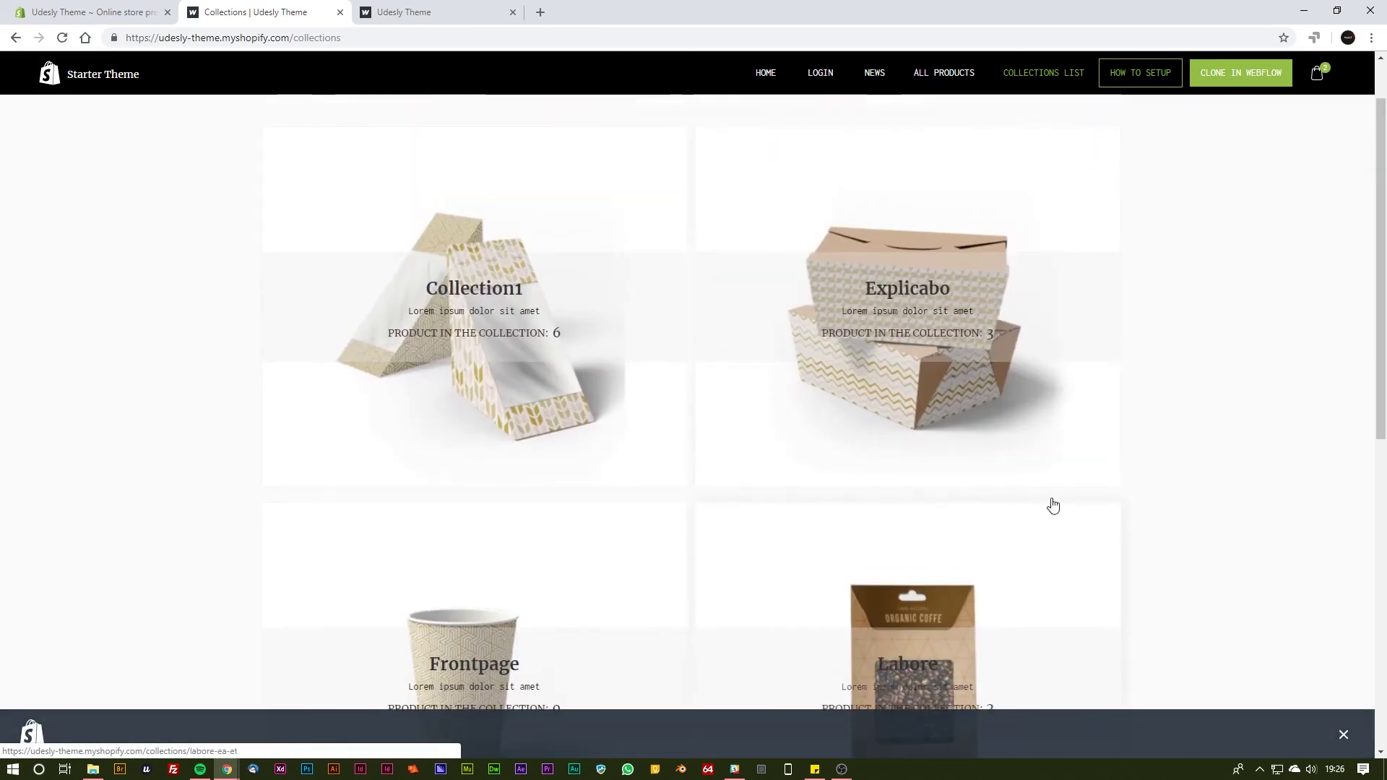
left_click(1048, 463)
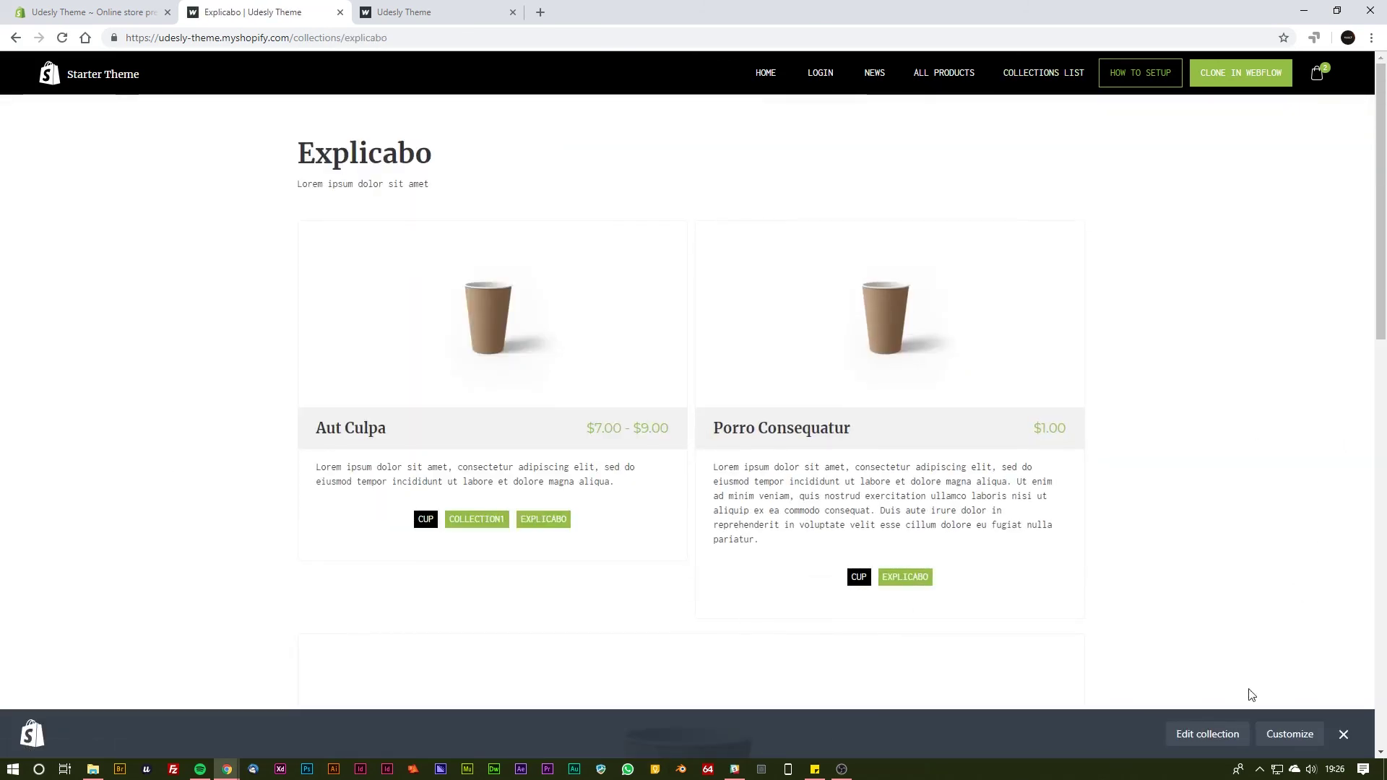
scroll(858, 532, "down", 4)
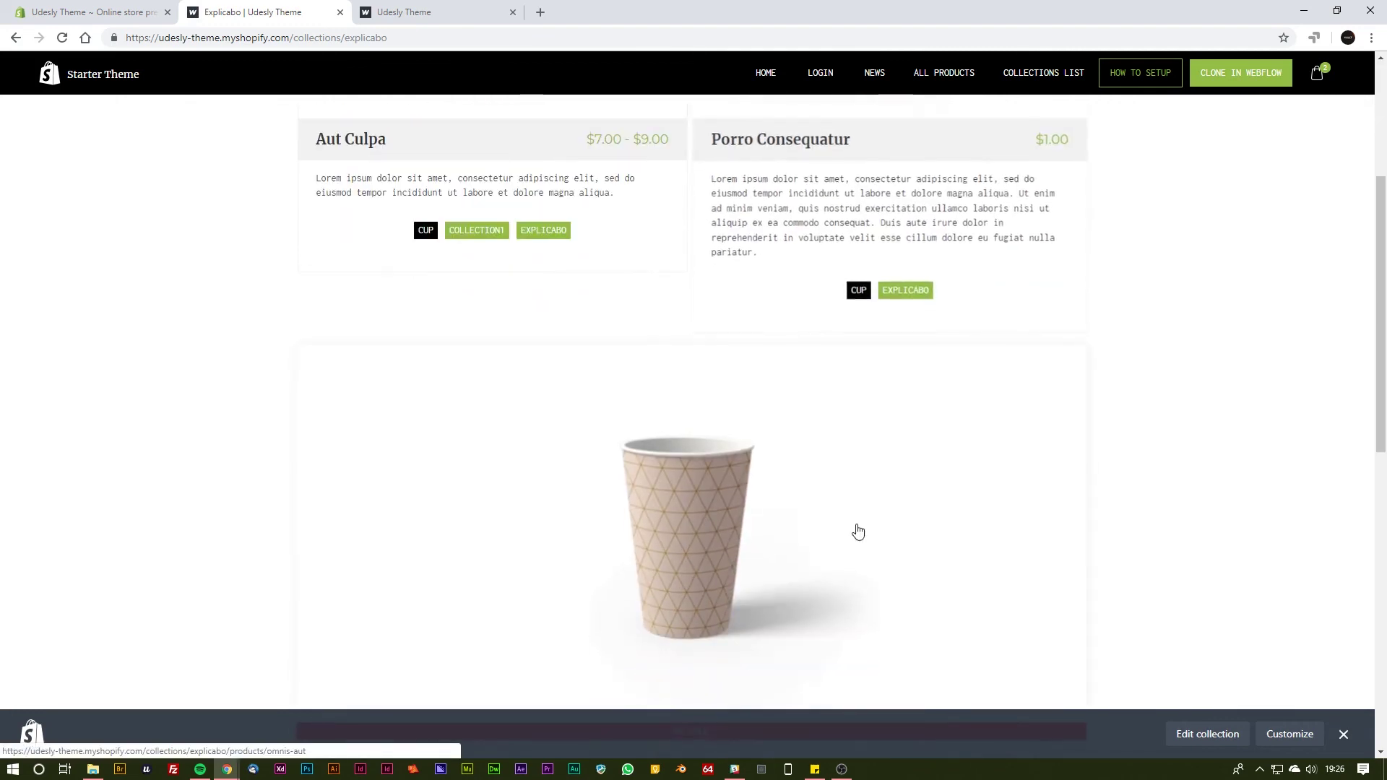
scroll(1235, 377, "down", 4)
scroll(1252, 415, "down", 3)
scroll(1251, 414, "up", 15)
Look through the storefront's News listing down to its pagination and footer.
left_click(877, 75)
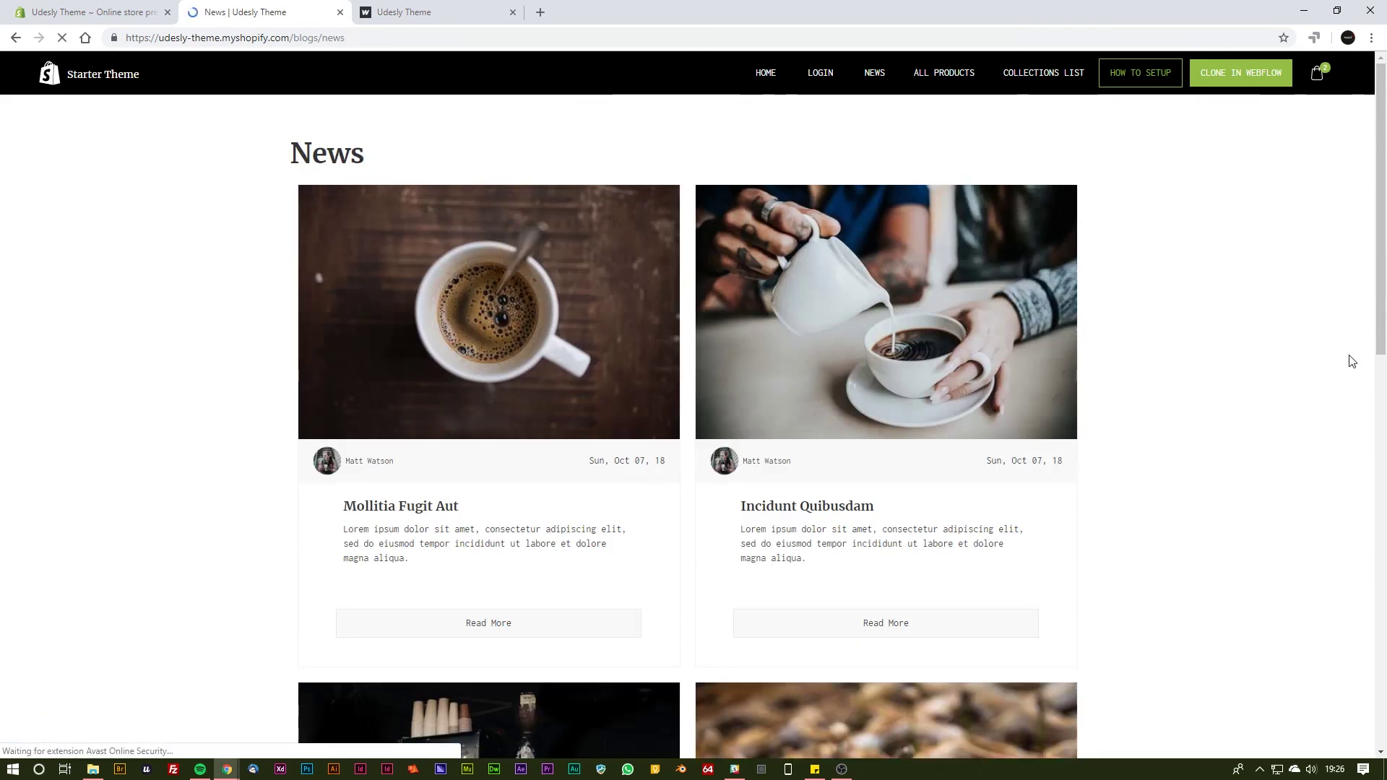
scroll(434, 271, "down", 13)
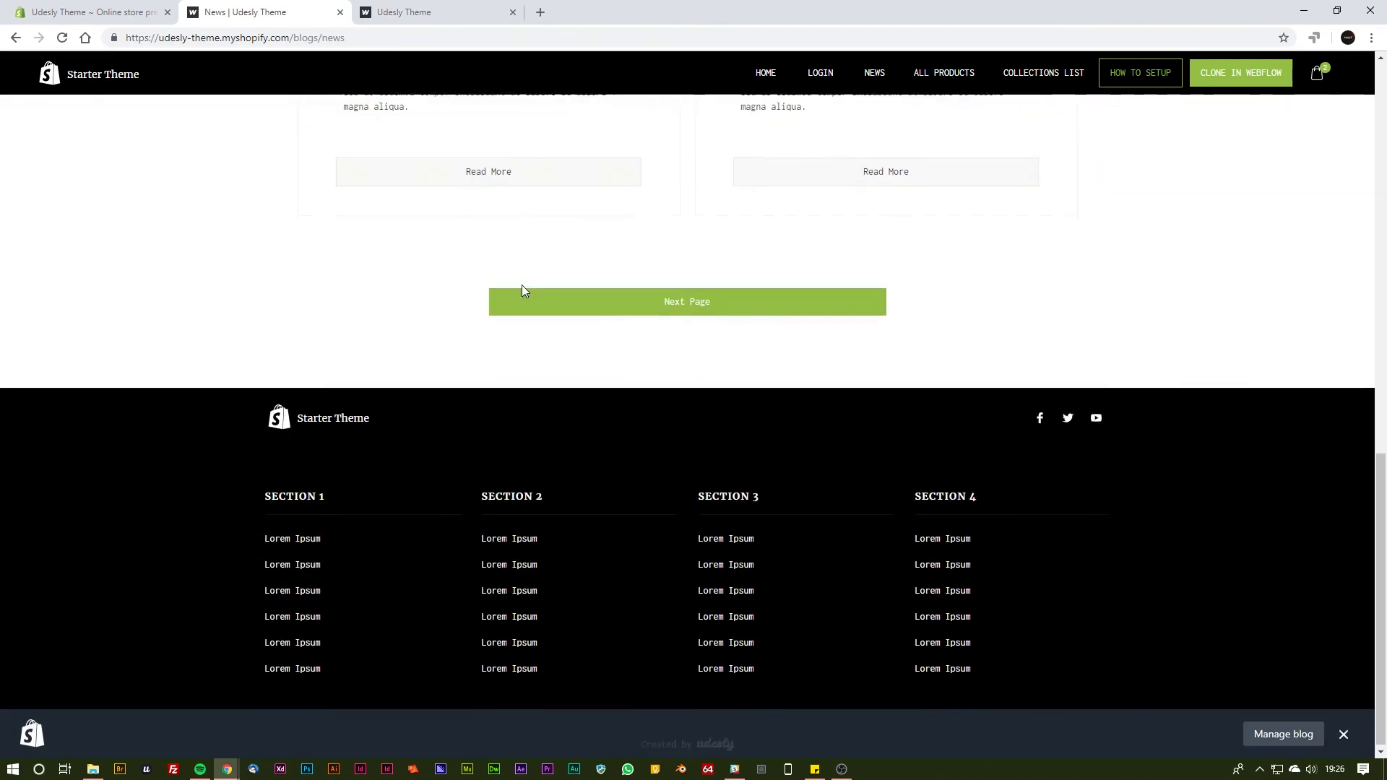
scroll(1099, 356, "up", 12)
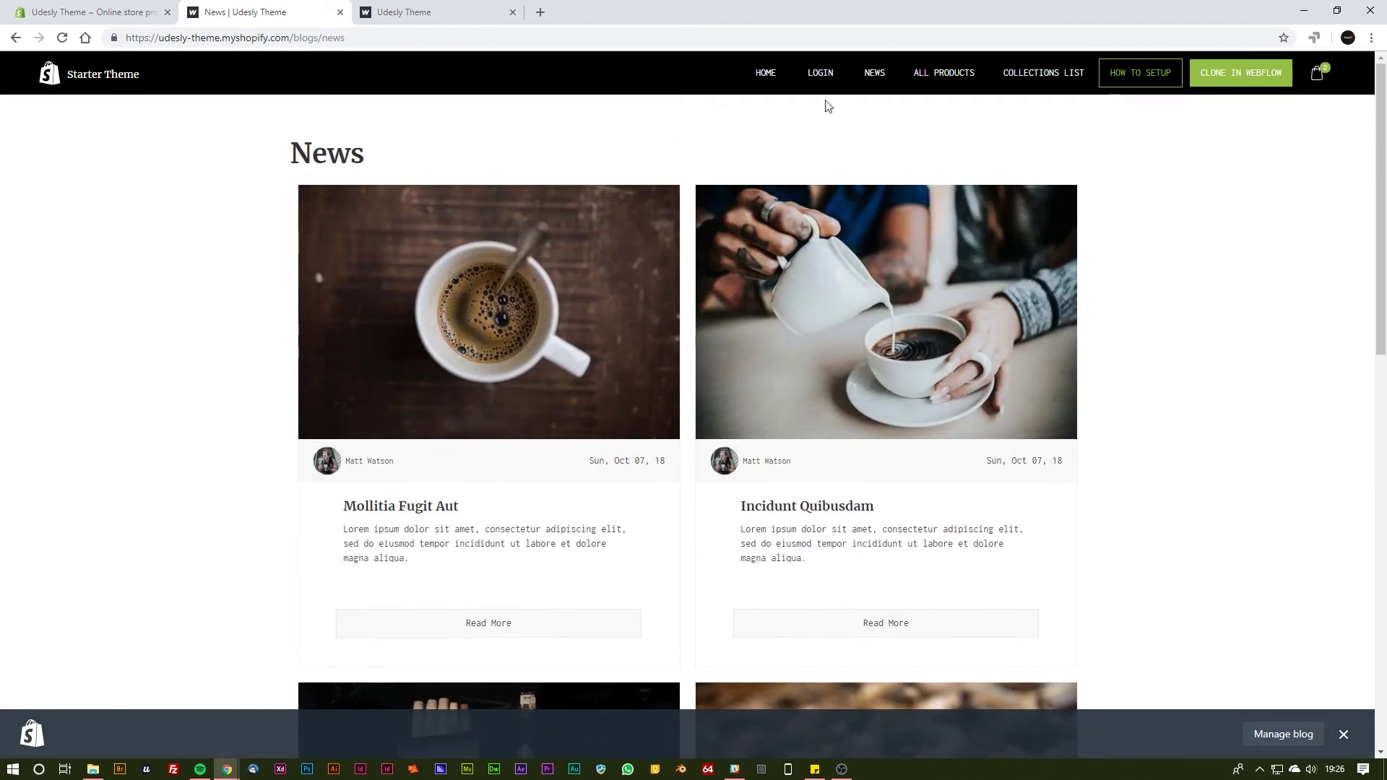
Examine the storefront's login page with its lost-password form expanded, and return to the home page.
left_click(820, 73)
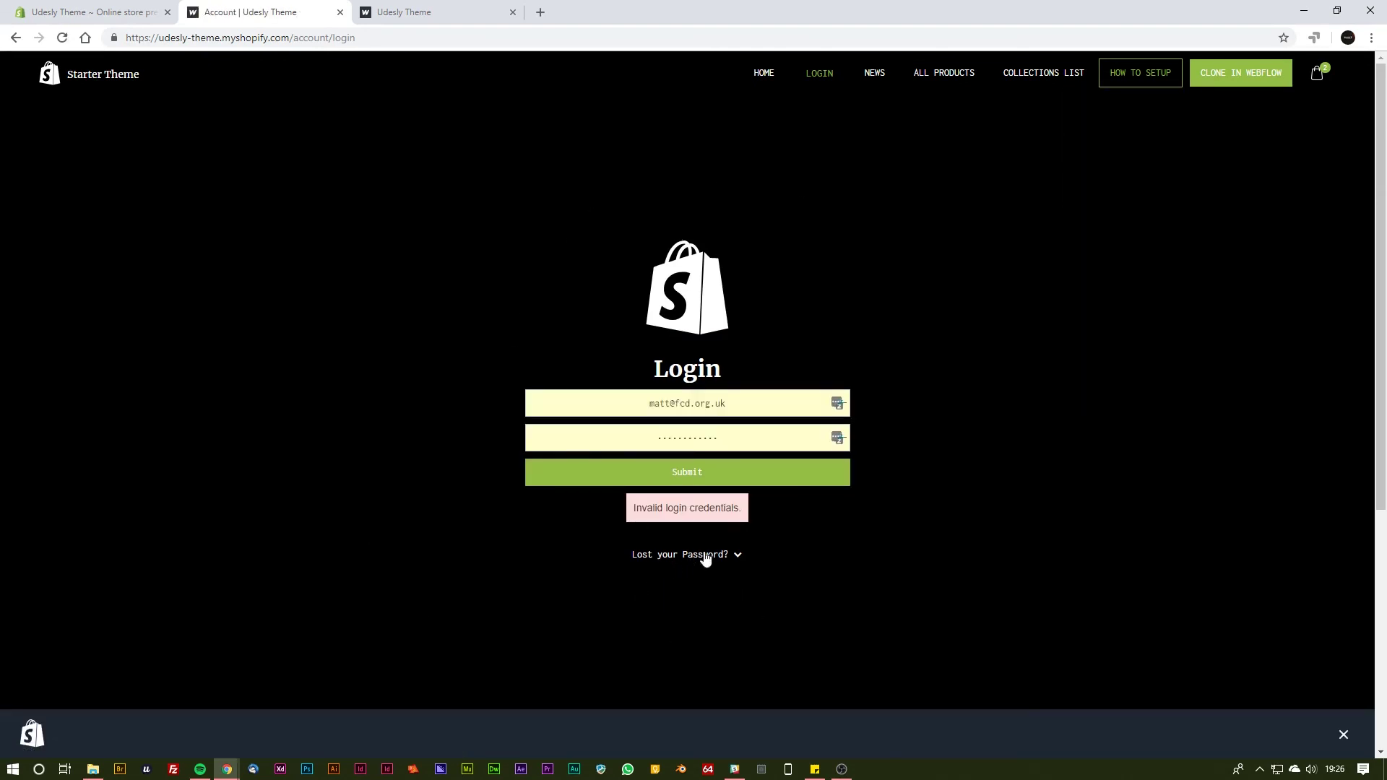
left_click(705, 556)
scroll(1090, 510, "down", 5)
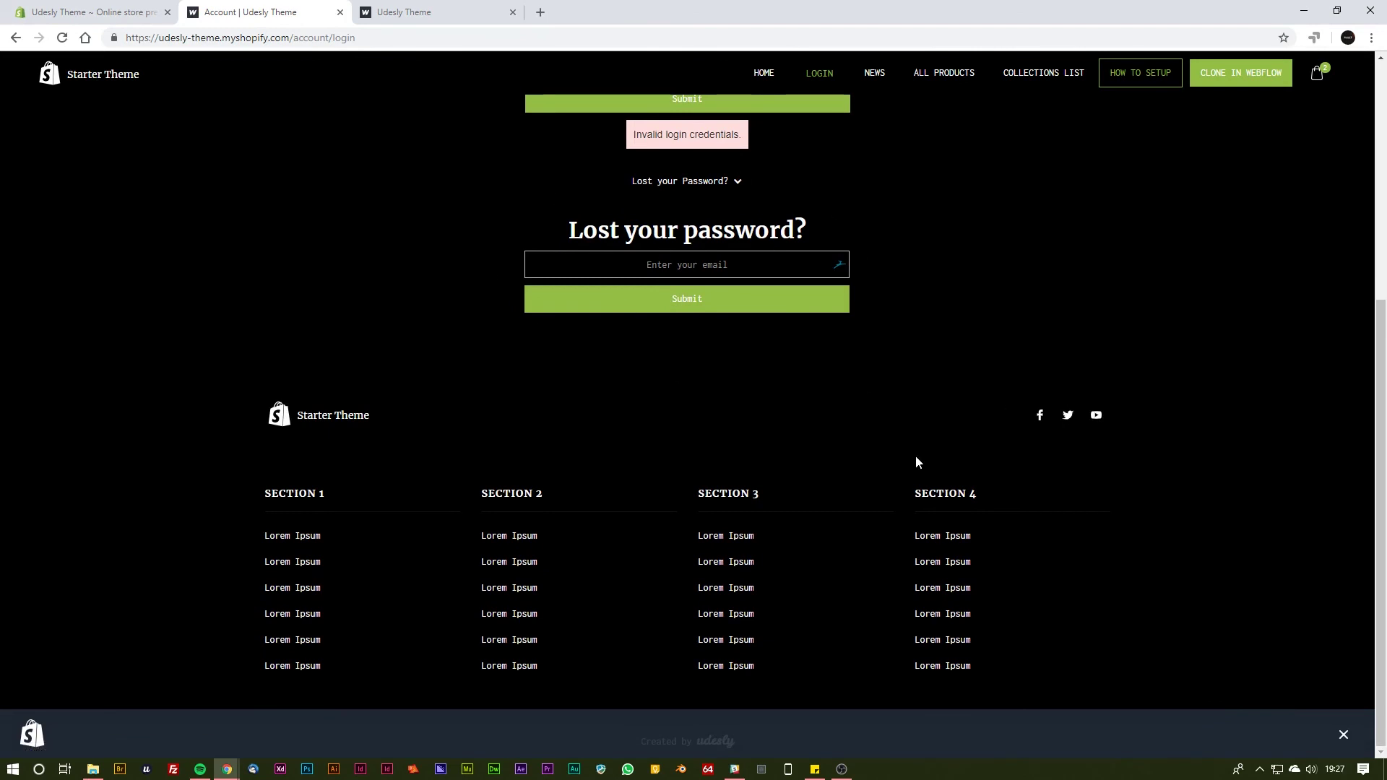
left_click(765, 73)
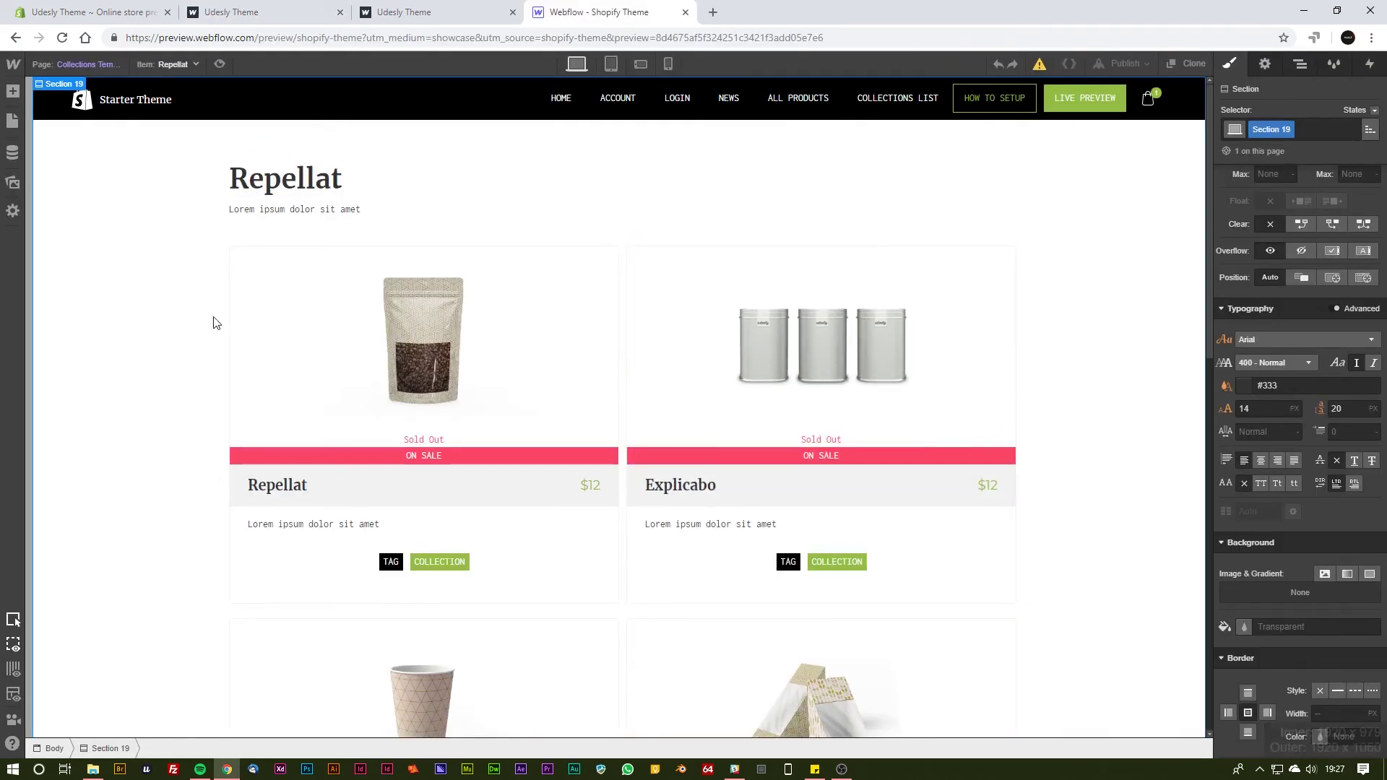
In the Webflow preview, inspect the collections template's product cards, including the sold-out label, title block and collection link, and the page's tag links.
scroll(1000, 495, "down", 2)
scroll(999, 495, "down", 1)
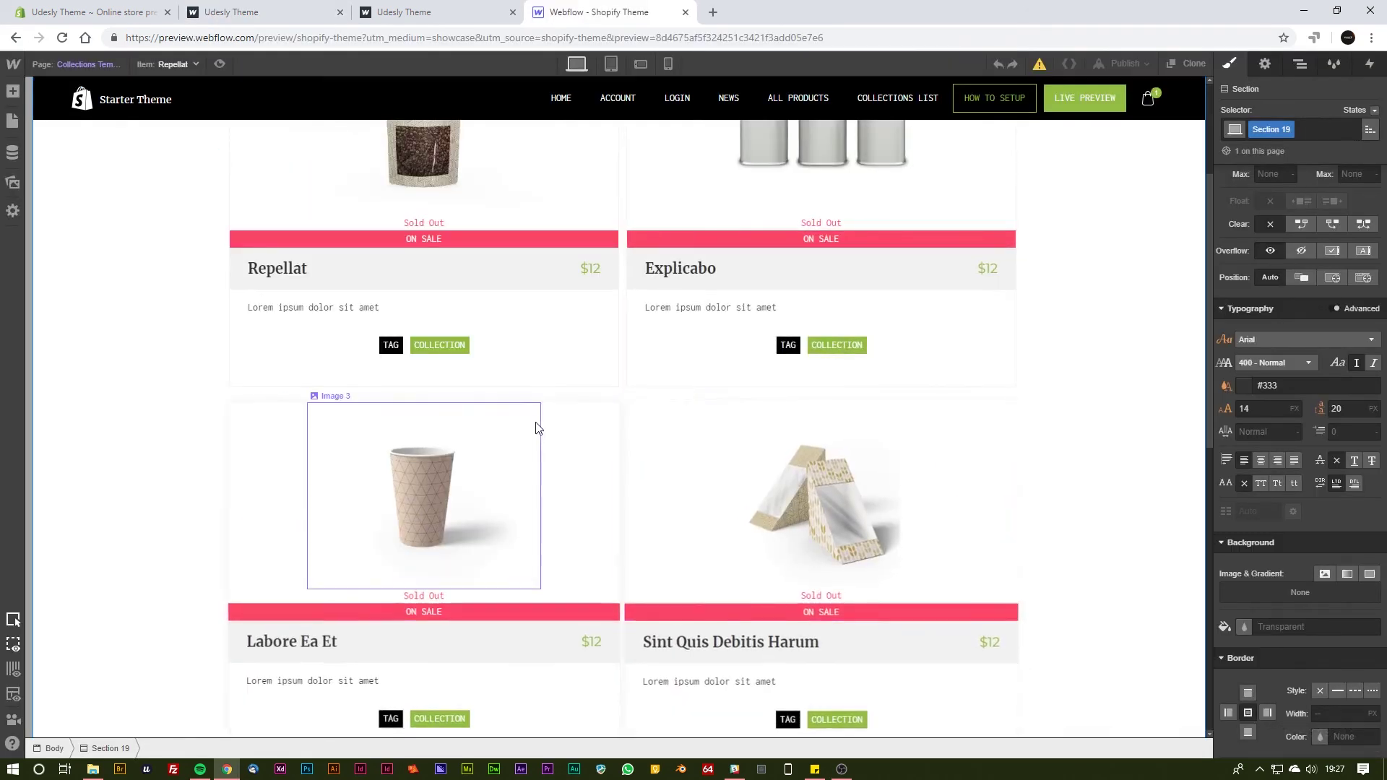
left_click(429, 613)
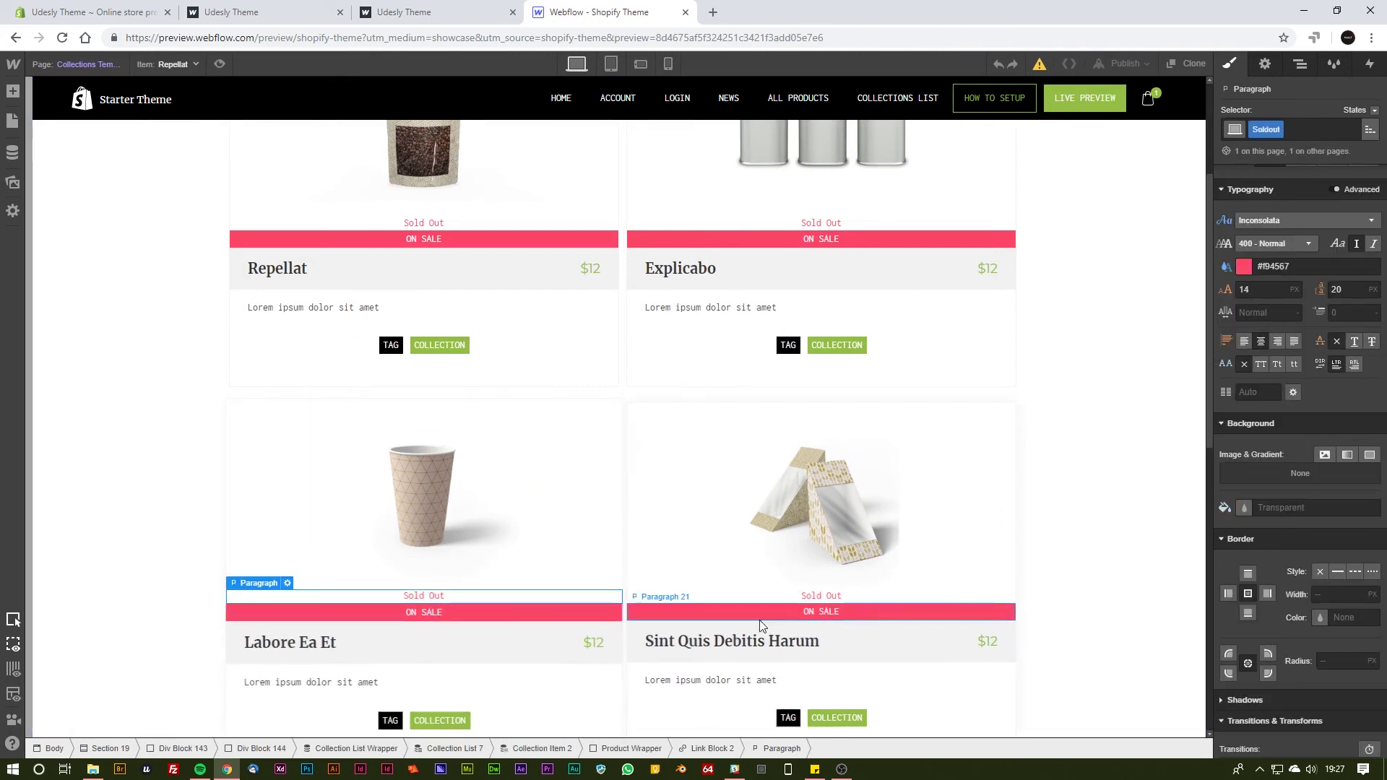
left_click(788, 647)
left_click(814, 687)
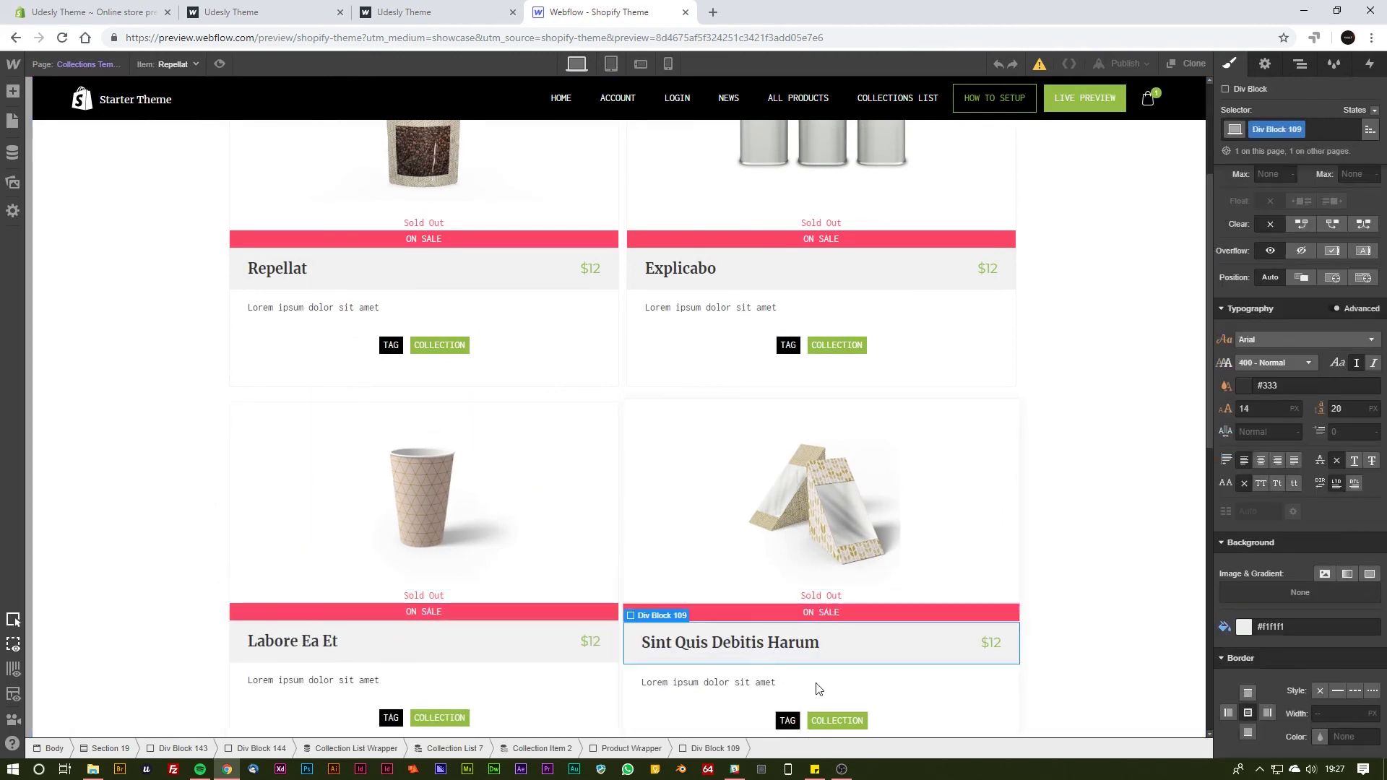
left_click(837, 720)
scroll(933, 565, "down", 4)
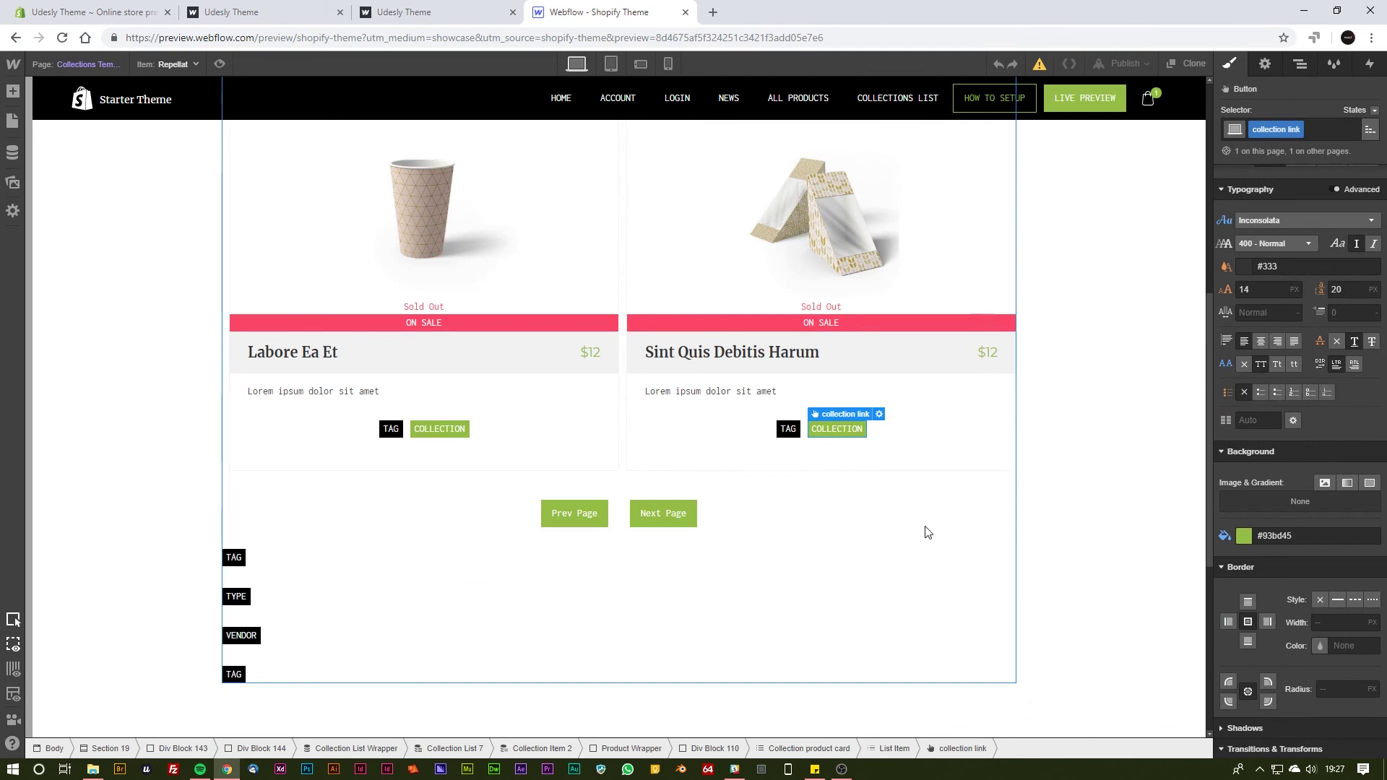
scroll(917, 517, "up", 6)
scroll(849, 449, "up", 1)
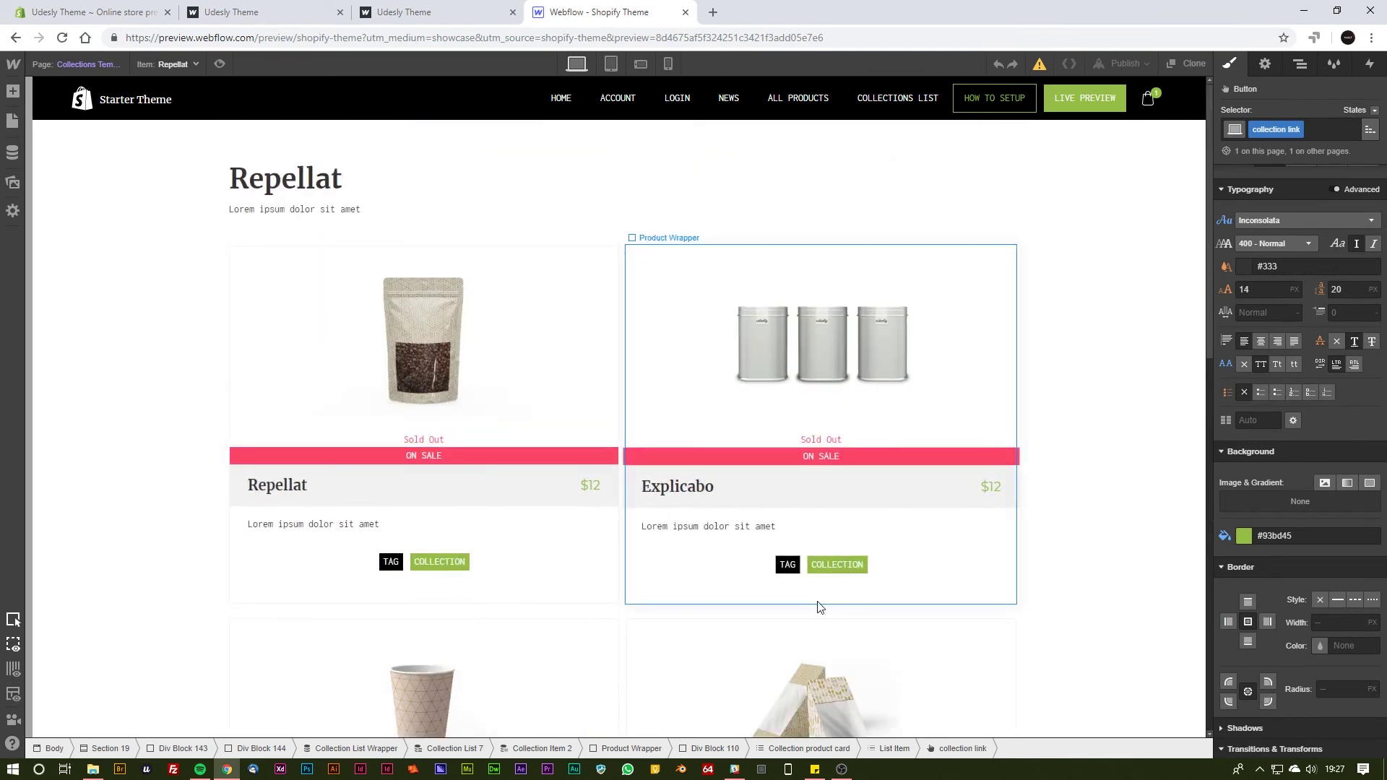
left_click(564, 229)
Switch back to the live storefront and review the home page's Our Blog and Our Products sections.
left_click(390, 11)
scroll(853, 249, "down", 10)
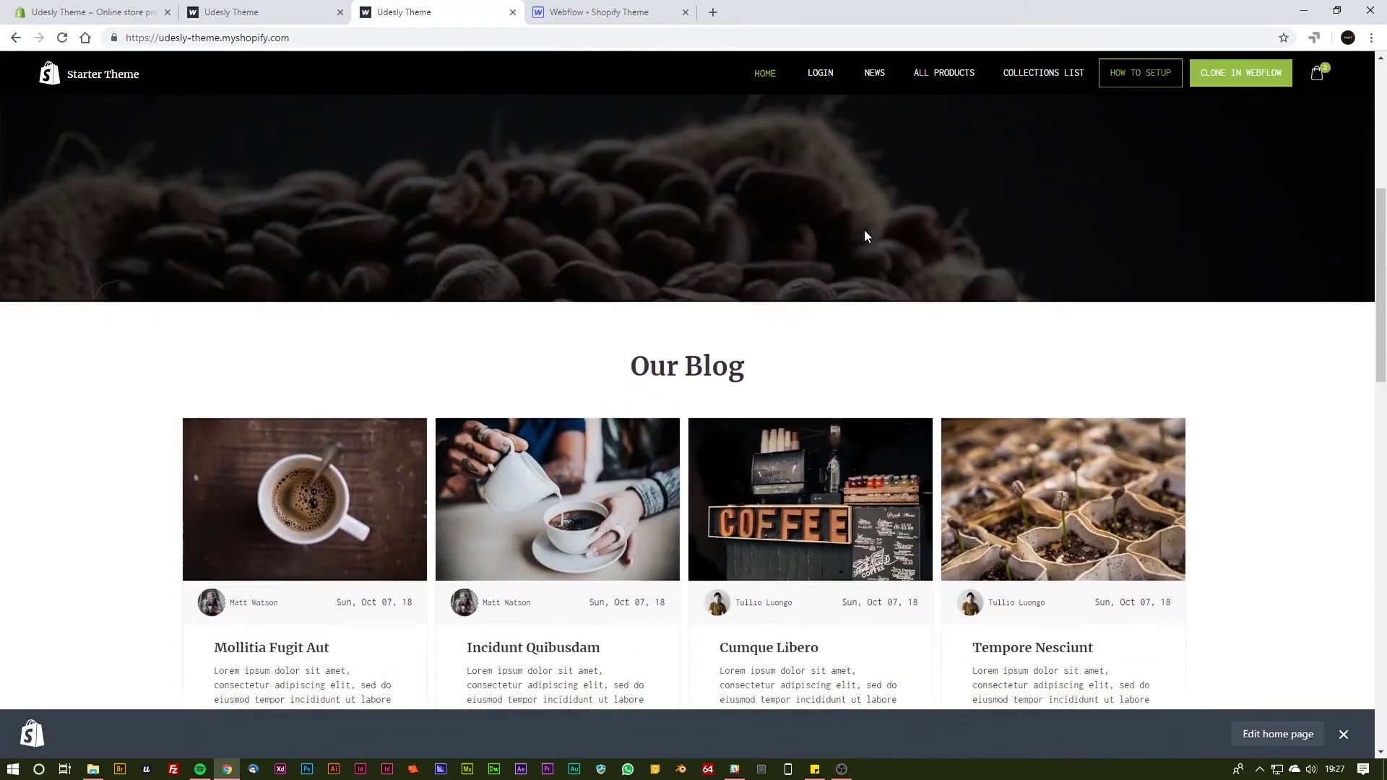
scroll(870, 230, "down", 3)
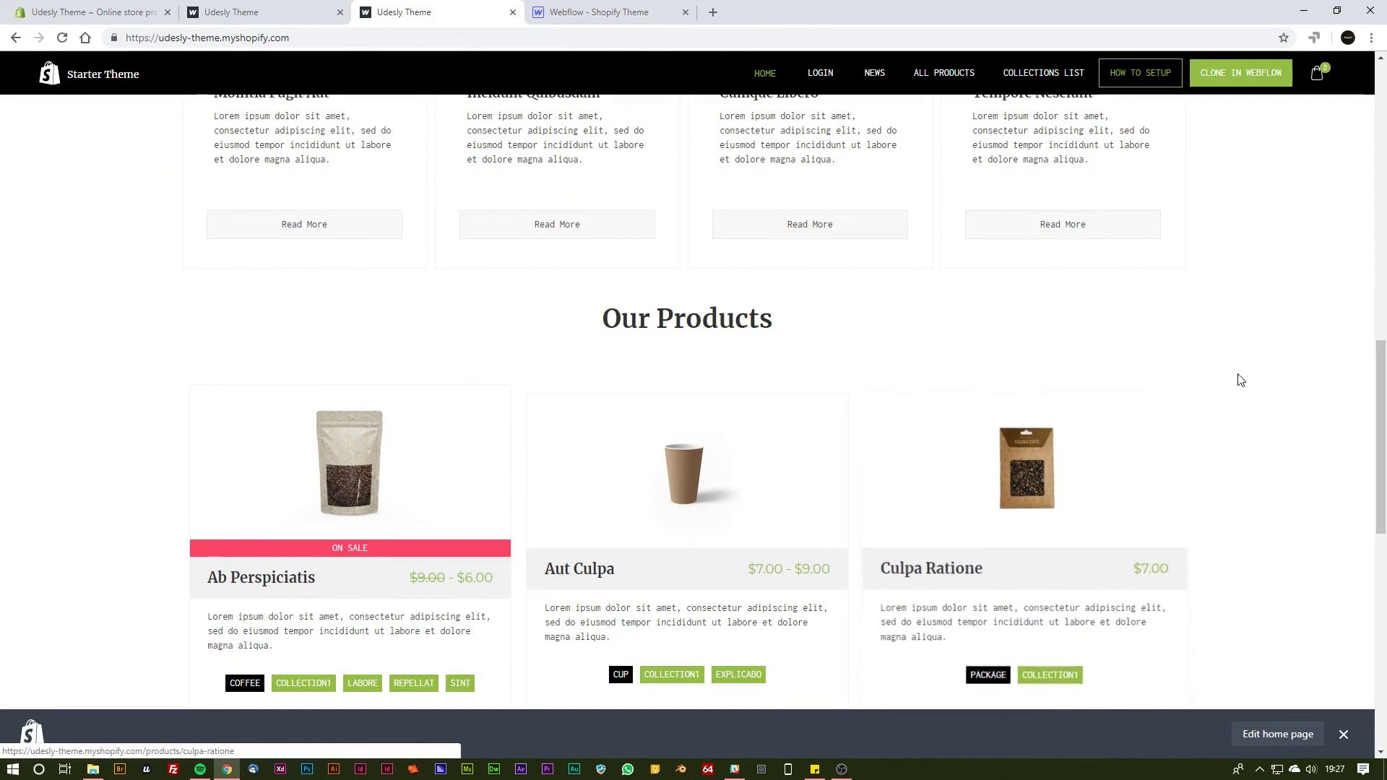
scroll(1271, 354, "up", 5)
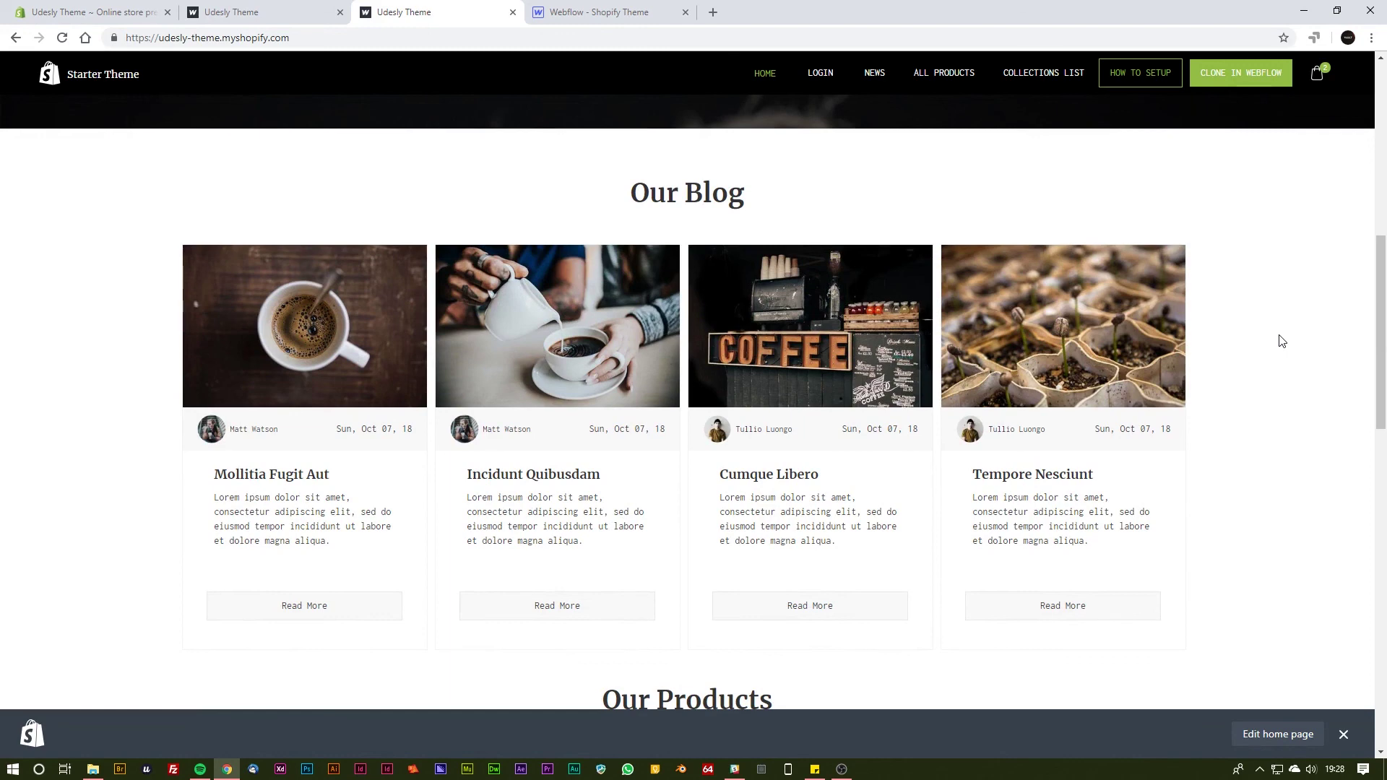